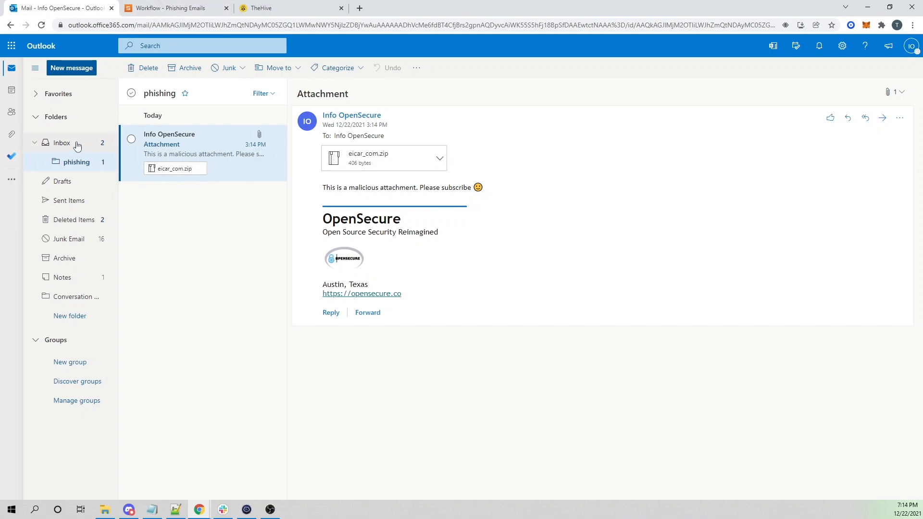
- Open the Phishing Emails workflow and compare the Outlook node's folder name with the phishing folder in the mailbox
{"action": "left_click", "coordinate": [183, 6]}
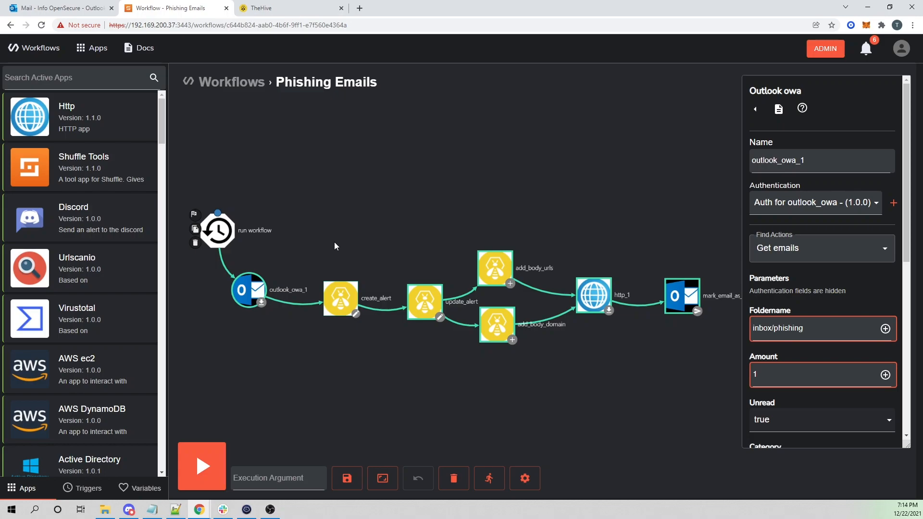
{"action": "left_click_drag", "start_coordinate": [330, 229], "coordinate": [322, 222]}
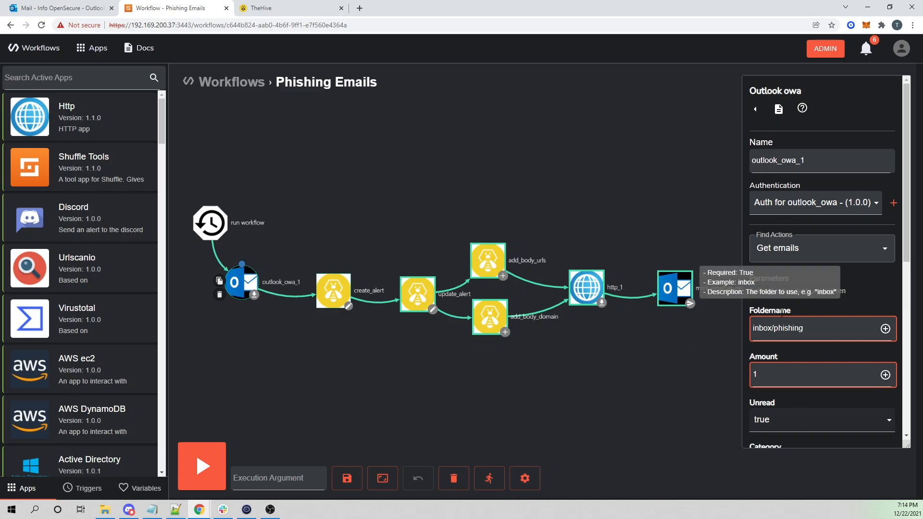
{"action": "left_click_drag", "start_coordinate": [772, 329], "coordinate": [811, 329]}
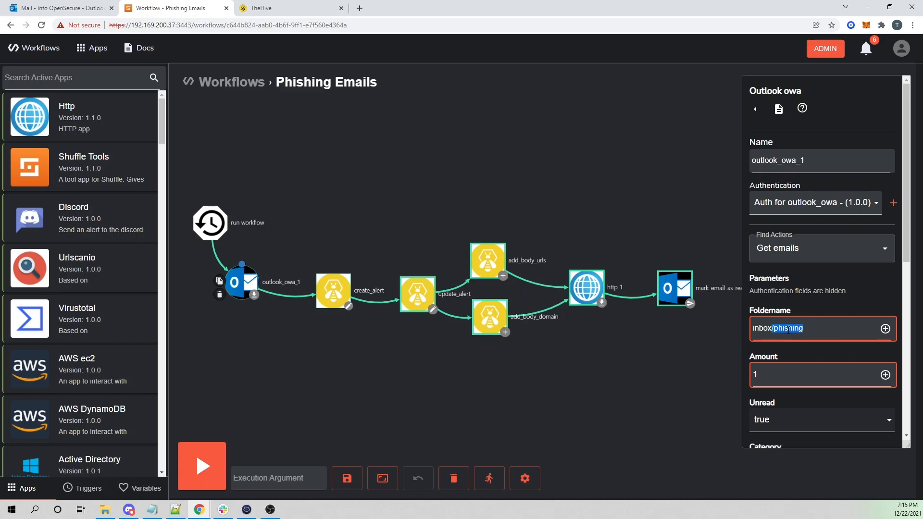
{"action": "left_click", "coordinate": [66, 8]}
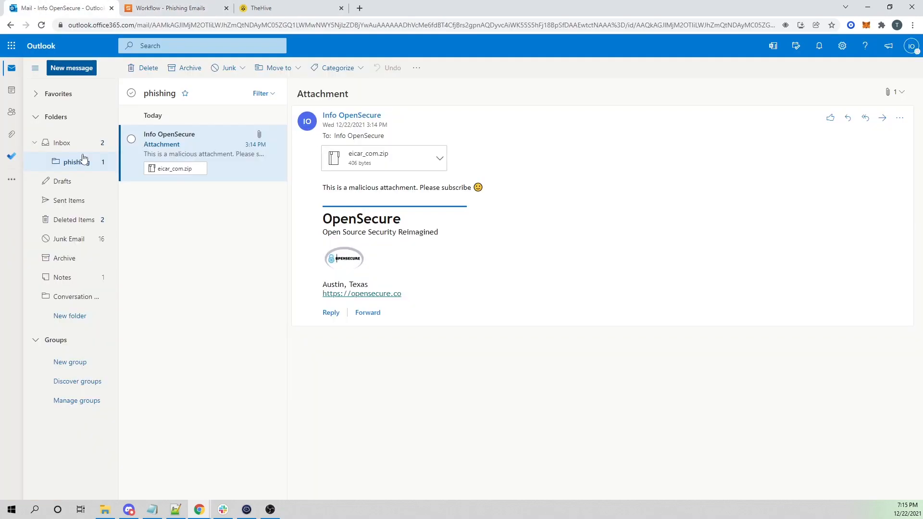
{"action": "left_click", "coordinate": [206, 6]}
{"action": "left_click", "coordinate": [810, 326]}
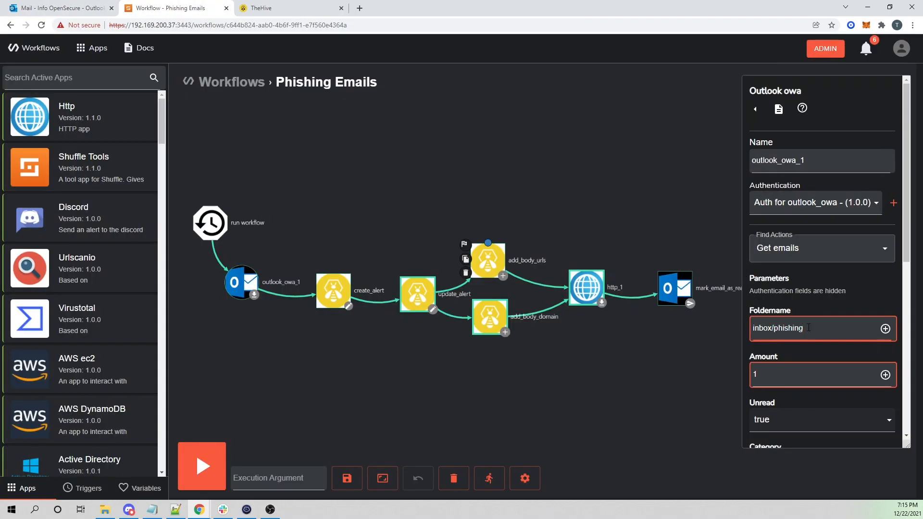
- Remove the subfolder from the Outlook node's folder name and re-enter it as inbox/phishing
{"action": "left_click_drag", "start_coordinate": [801, 329], "coordinate": [773, 329]}
{"action": "key", "text": "BackSpace"}
{"action": "key", "text": "BackSpace"}
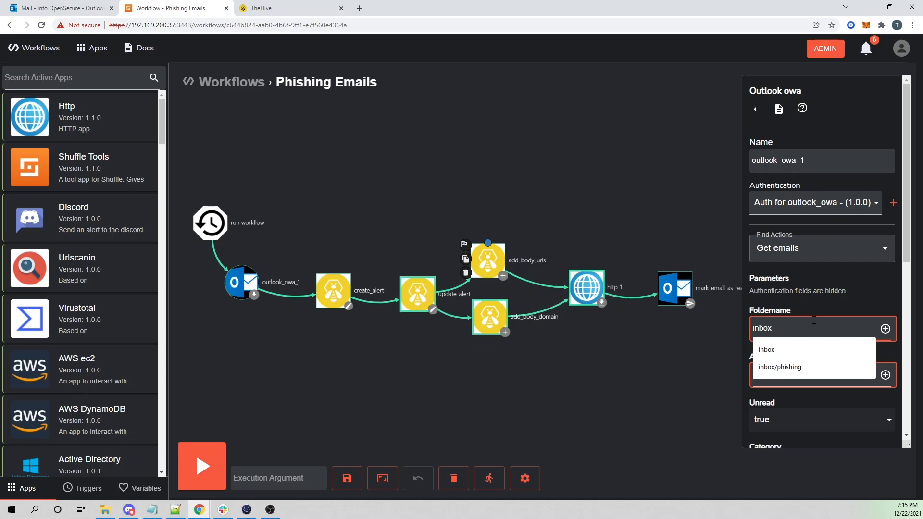
{"action": "type", "text": "/phishing"}
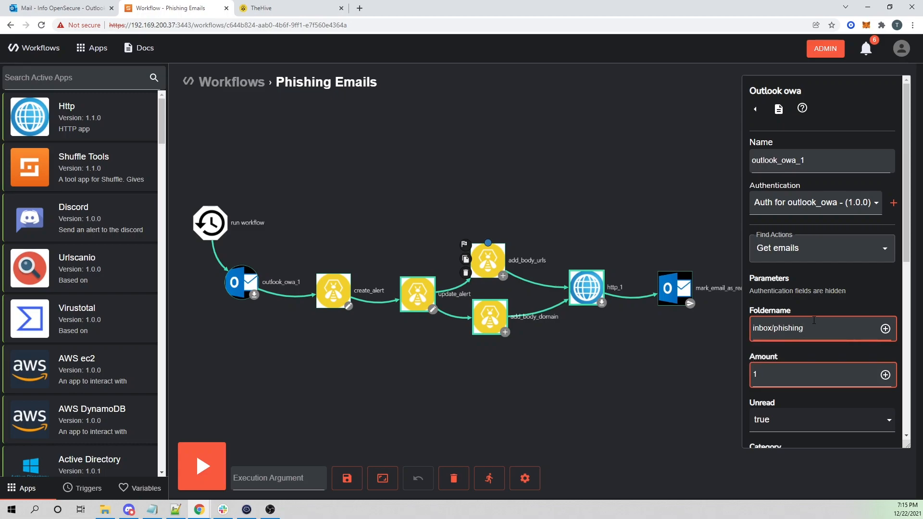
- Set the Outlook node's Include attachment data parameter to true
{"action": "scroll", "coordinate": [814, 320], "scroll_direction": "down", "scroll_amount": 3}
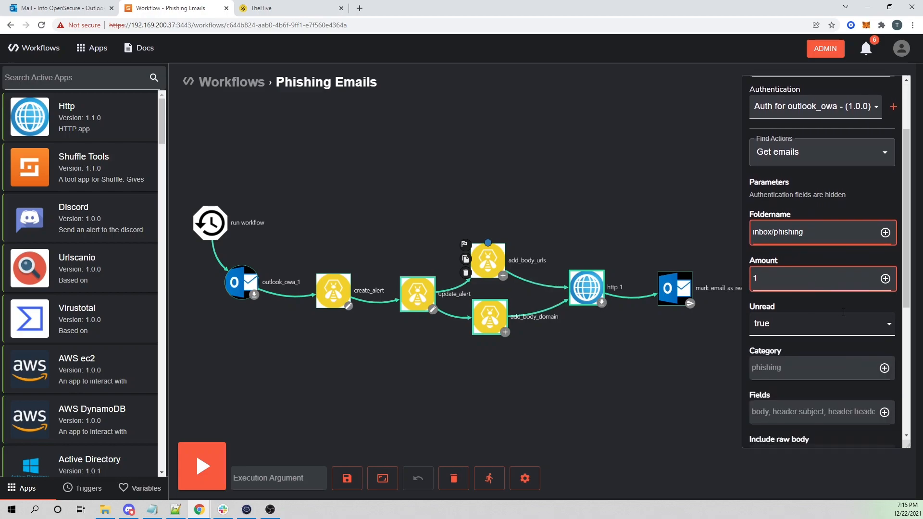
{"action": "scroll", "coordinate": [845, 297], "scroll_direction": "down", "scroll_amount": 1}
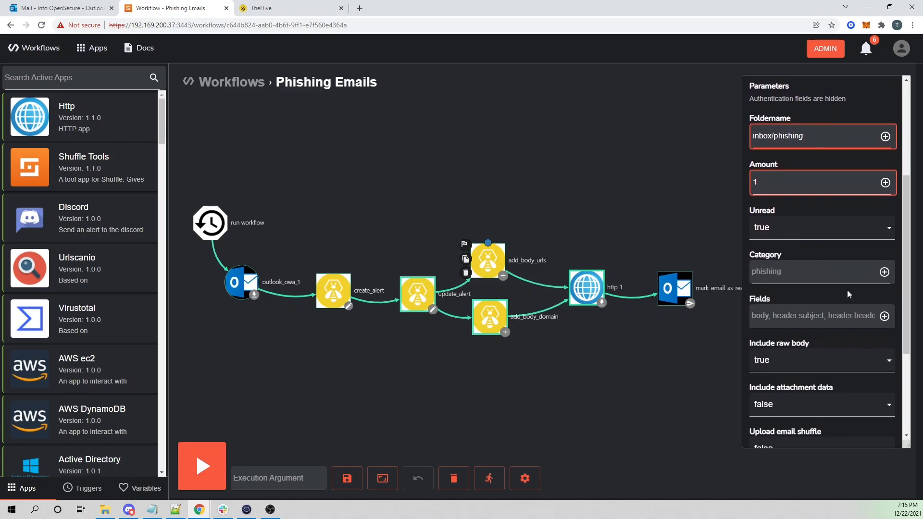
{"action": "scroll", "coordinate": [858, 213], "scroll_direction": "down", "scroll_amount": 2}
{"action": "scroll", "coordinate": [858, 213], "scroll_direction": "down", "scroll_amount": 1}
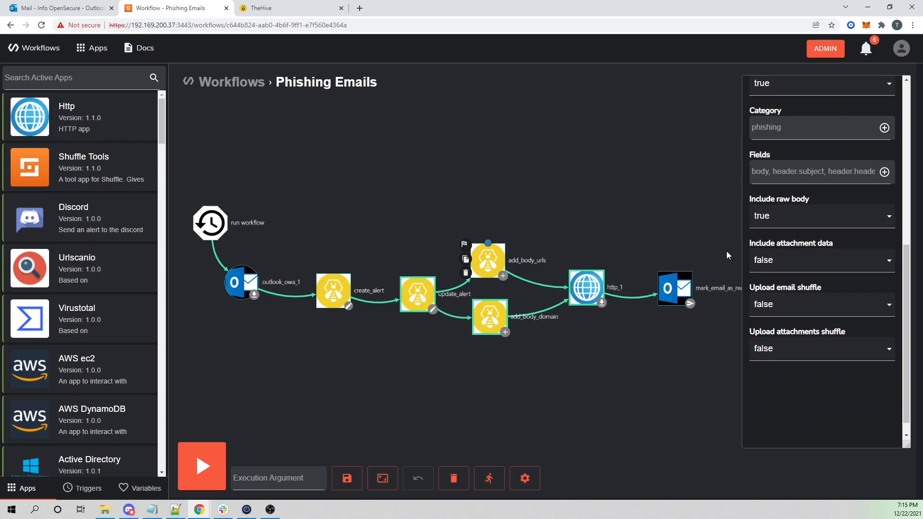
{"action": "left_click", "coordinate": [793, 266]}
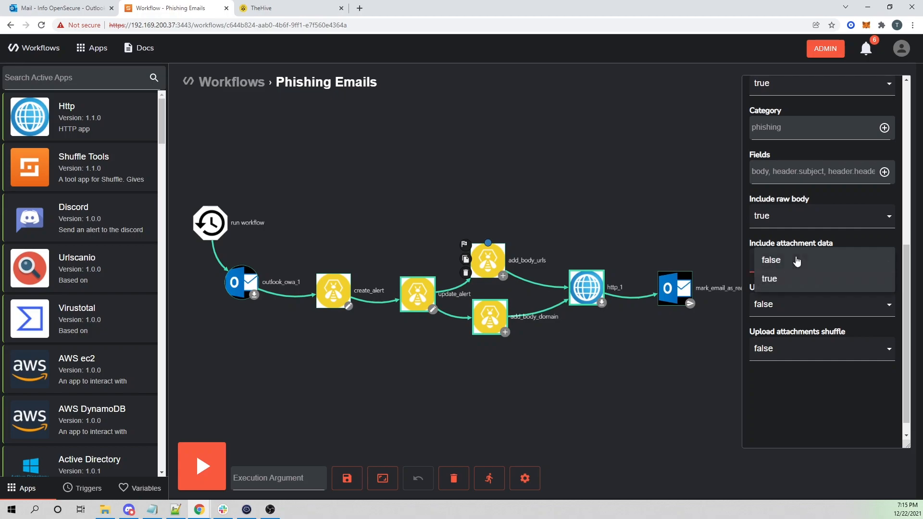
{"action": "left_click", "coordinate": [775, 279]}
{"action": "scroll", "coordinate": [826, 283], "scroll_direction": "down", "scroll_amount": 7}
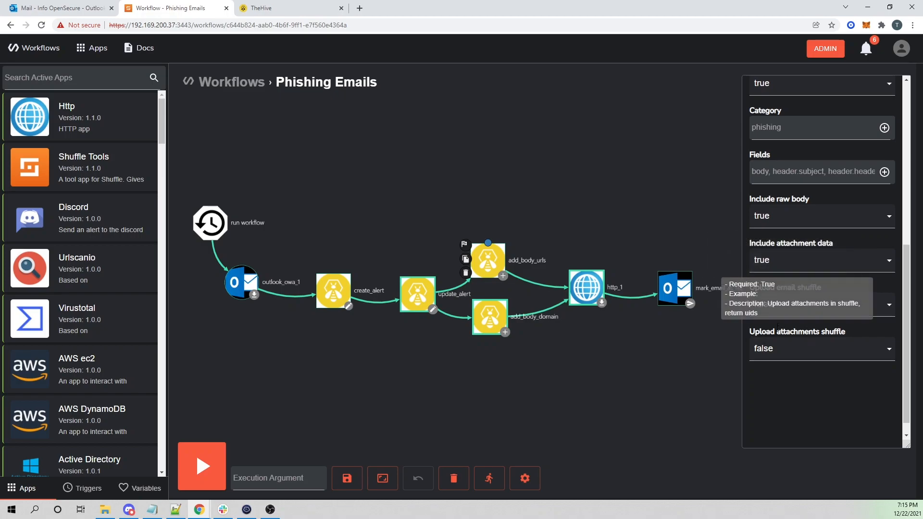
- Open the Shuffle admin page in a separate browser tab and examine its list of files from workflows
{"action": "right_click", "coordinate": [824, 55]}
{"action": "left_click", "coordinate": [853, 63]}
{"action": "left_click", "coordinate": [283, 8]}
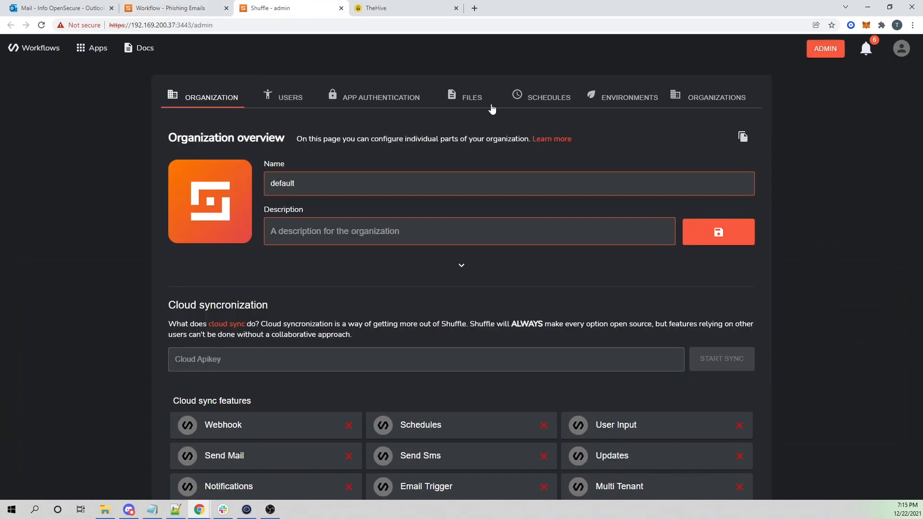
{"action": "left_click", "coordinate": [468, 98]}
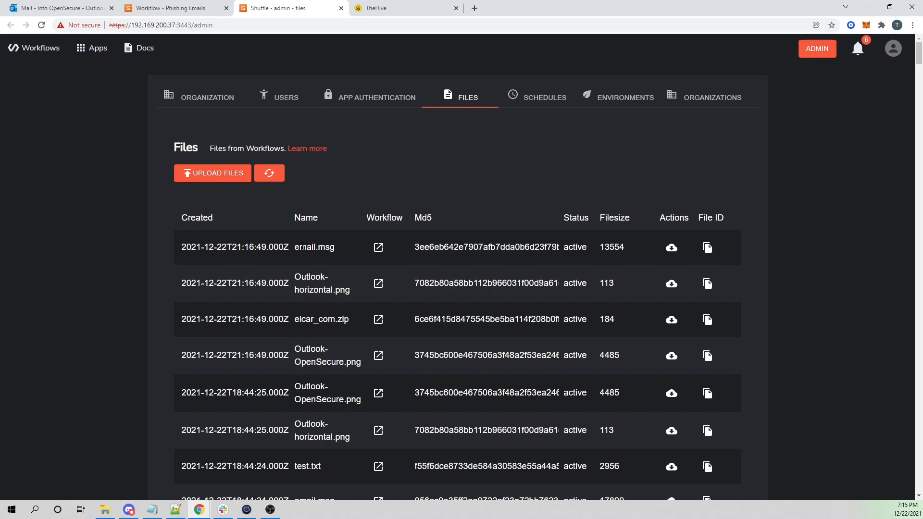
{"action": "left_click_drag", "start_coordinate": [295, 247], "coordinate": [342, 248]}
- In the Phishing Emails workflow, set Upload email shuffle and Upload attachments shuffle to true for the Outlook node and save the workflow
{"action": "left_click", "coordinate": [157, 6]}
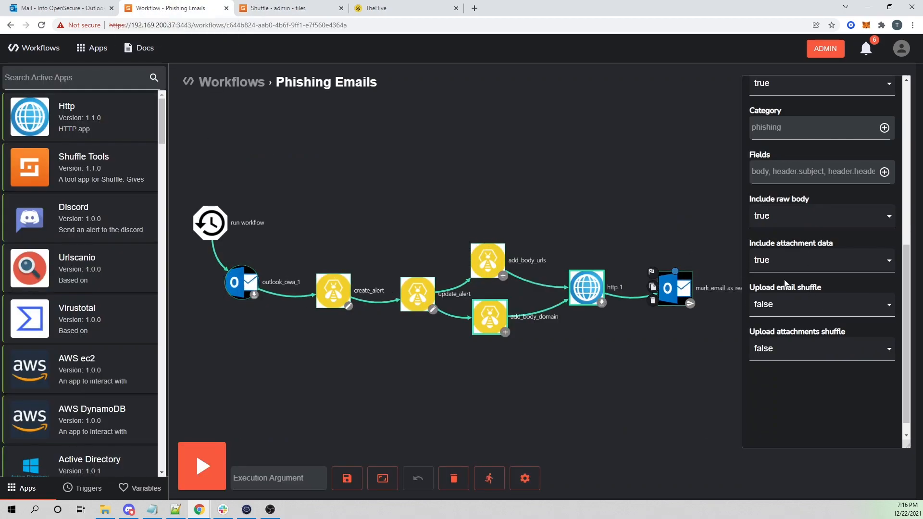
{"action": "left_click", "coordinate": [783, 306]}
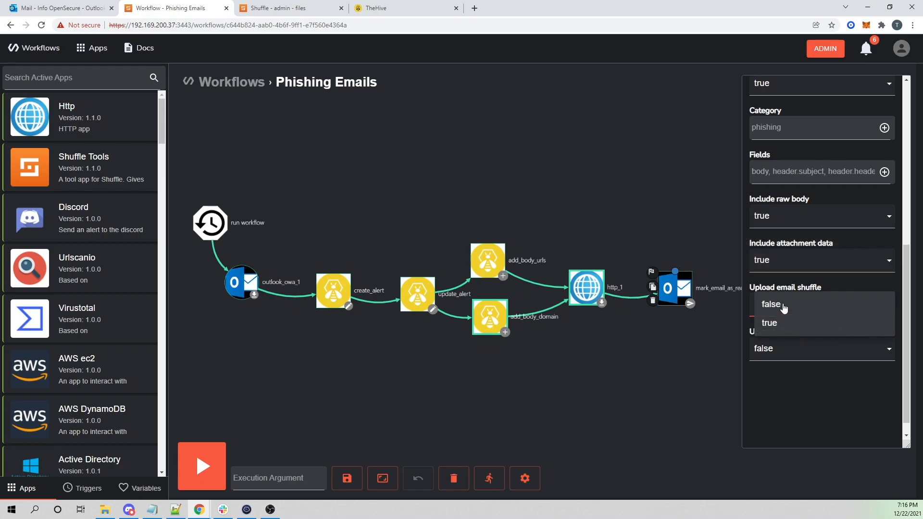
{"action": "left_click", "coordinate": [768, 323]}
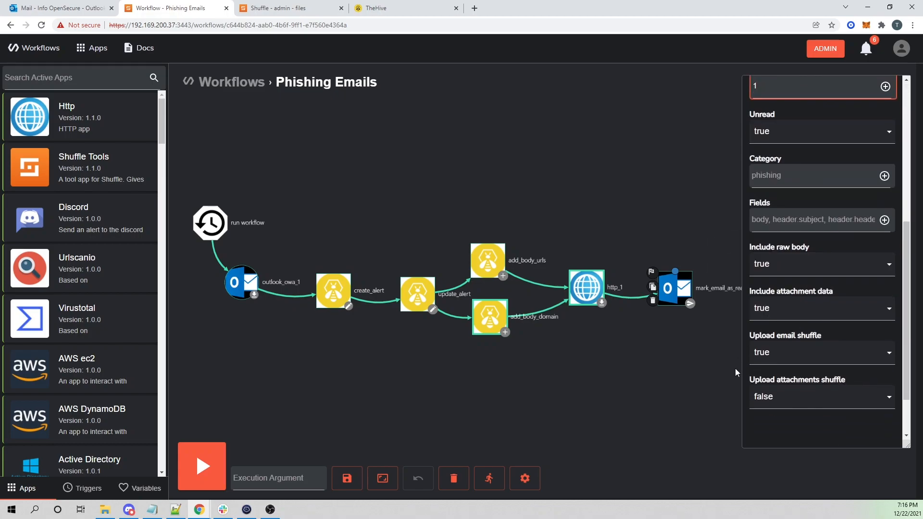
{"action": "left_click", "coordinate": [766, 396]}
{"action": "left_click", "coordinate": [766, 417]}
{"action": "scroll", "coordinate": [783, 405], "scroll_direction": "down", "scroll_amount": 3}
{"action": "scroll", "coordinate": [783, 405], "scroll_direction": "down", "scroll_amount": 3}
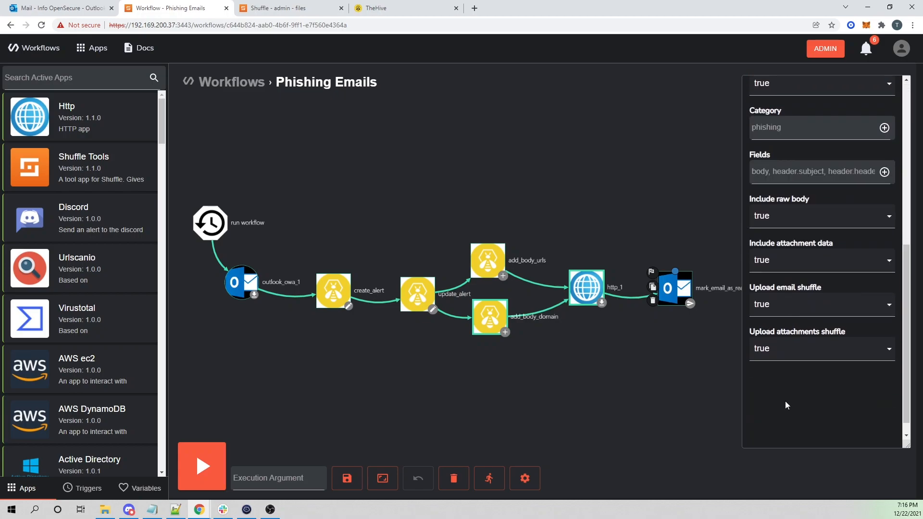
{"action": "left_click", "coordinate": [350, 482]}
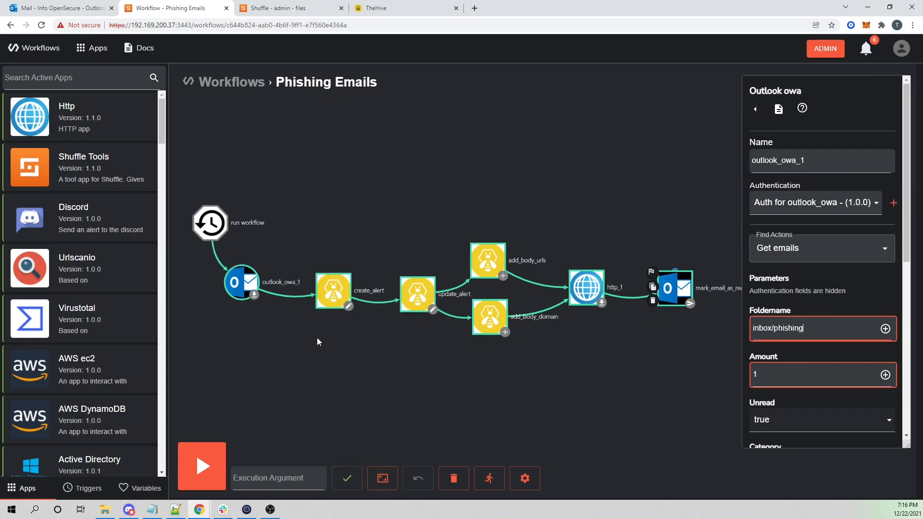
- Check the test email in the phishing mailbox and run the Phishing Emails workflow
{"action": "left_click", "coordinate": [53, 8]}
{"action": "left_click", "coordinate": [182, 6]}
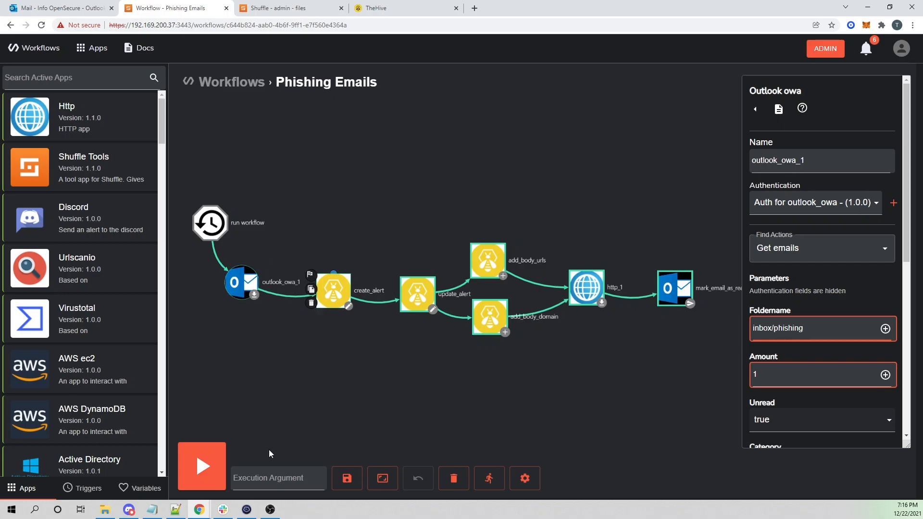
{"action": "left_click", "coordinate": [202, 465]}
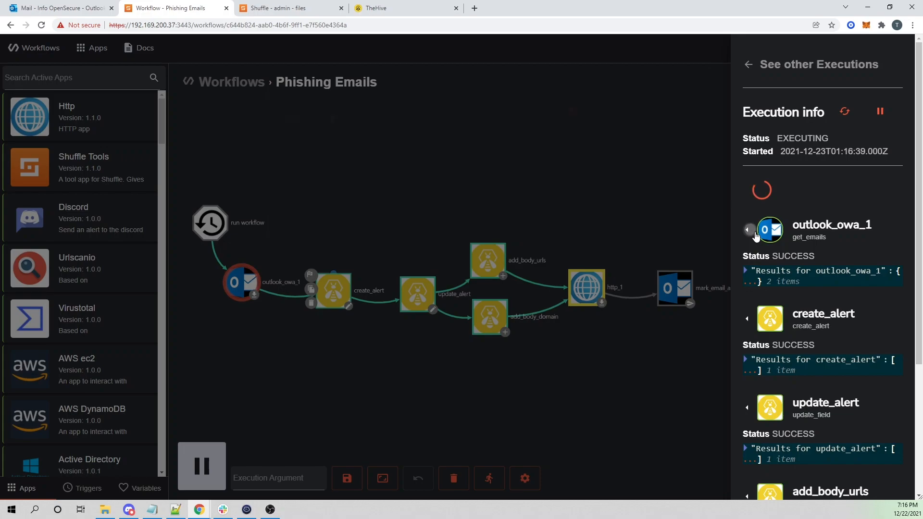
- Expand the outlook_owa_1 execution result and examine the email file ID and attachment UIDs
{"action": "left_click", "coordinate": [756, 236]}
{"action": "scroll", "coordinate": [418, 260], "scroll_direction": "down", "scroll_amount": 10}
{"action": "scroll", "coordinate": [421, 278], "scroll_direction": "down", "scroll_amount": 15}
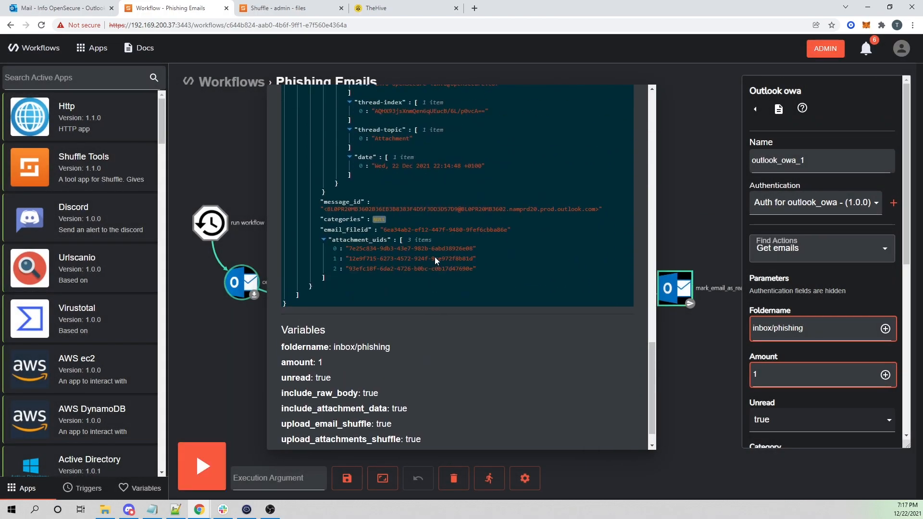
{"action": "scroll", "coordinate": [434, 256], "scroll_direction": "up", "scroll_amount": 1}
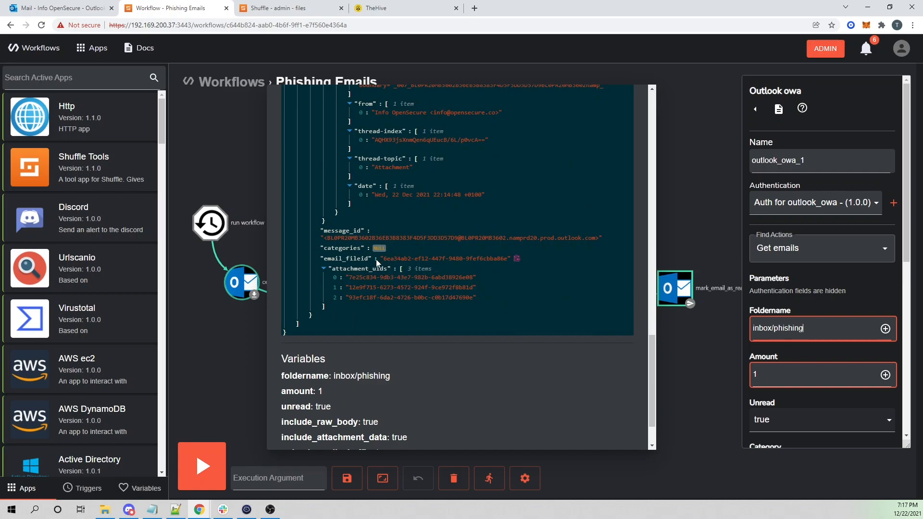
{"action": "left_click_drag", "start_coordinate": [337, 262], "coordinate": [361, 259]}
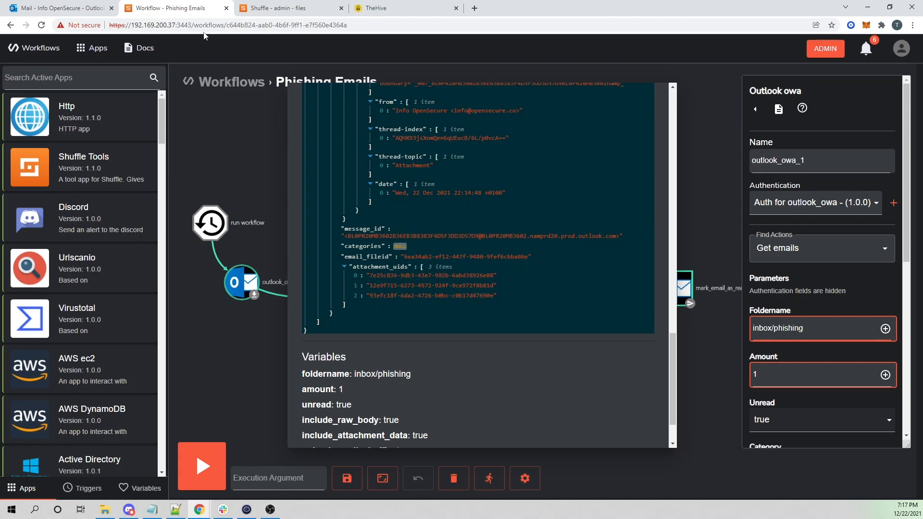
- Refresh the admin file list and compare the newly uploaded files with the contents of the phishing email in Outlook
{"action": "left_click", "coordinate": [302, 10]}
{"action": "left_click", "coordinate": [277, 173]}
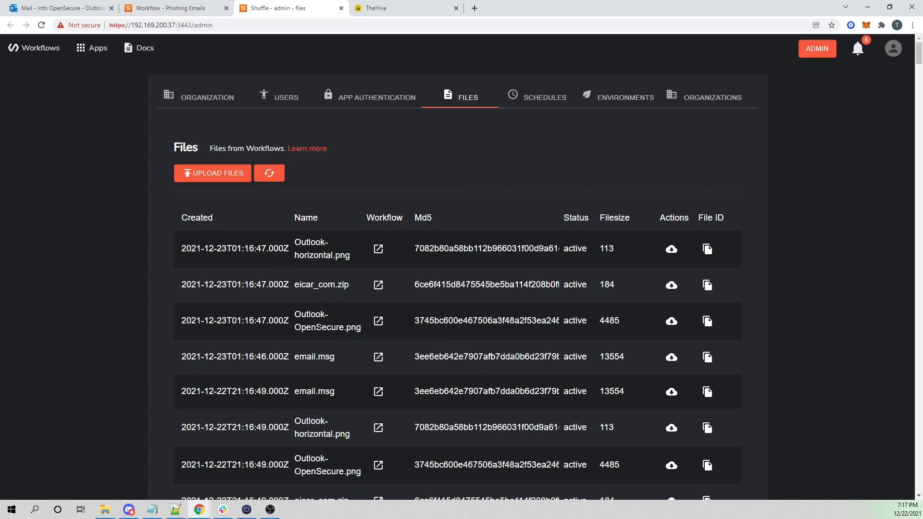
{"action": "left_click", "coordinate": [32, 9]}
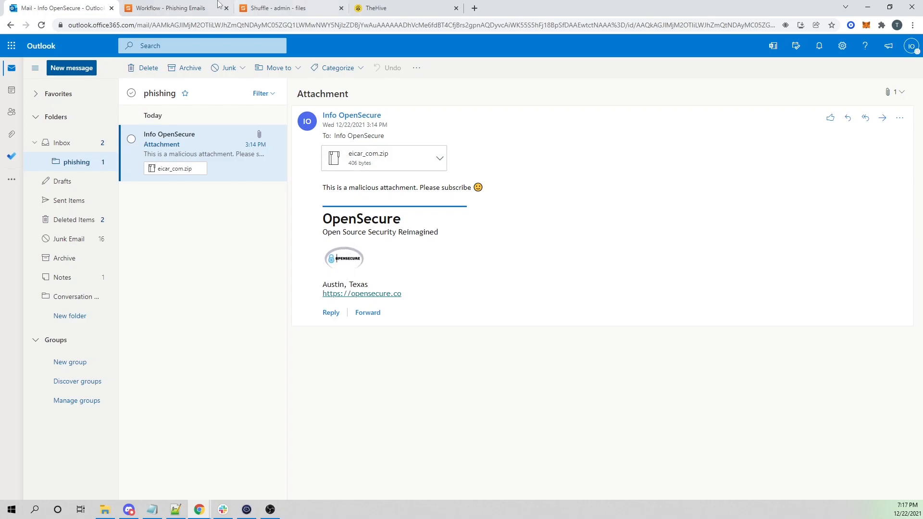
{"action": "left_click", "coordinate": [193, 7]}
{"action": "left_click", "coordinate": [296, 6]}
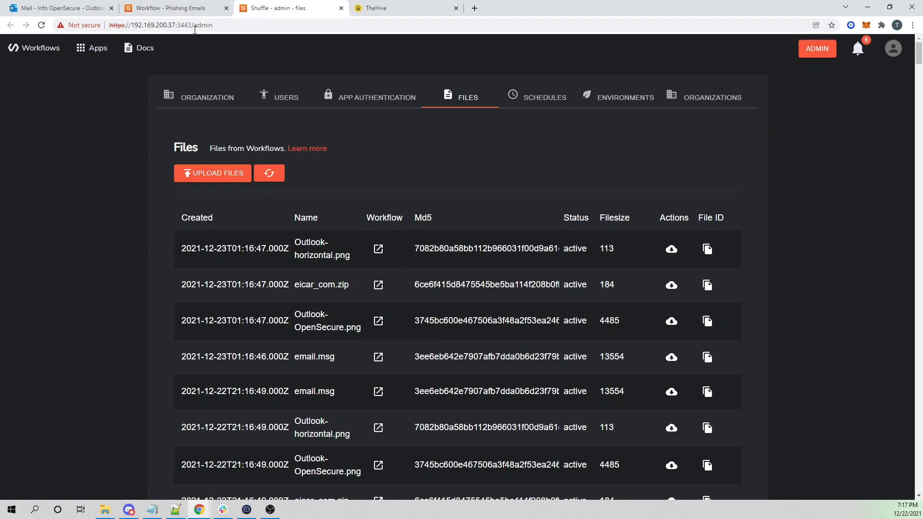
{"action": "left_click", "coordinate": [54, 4]}
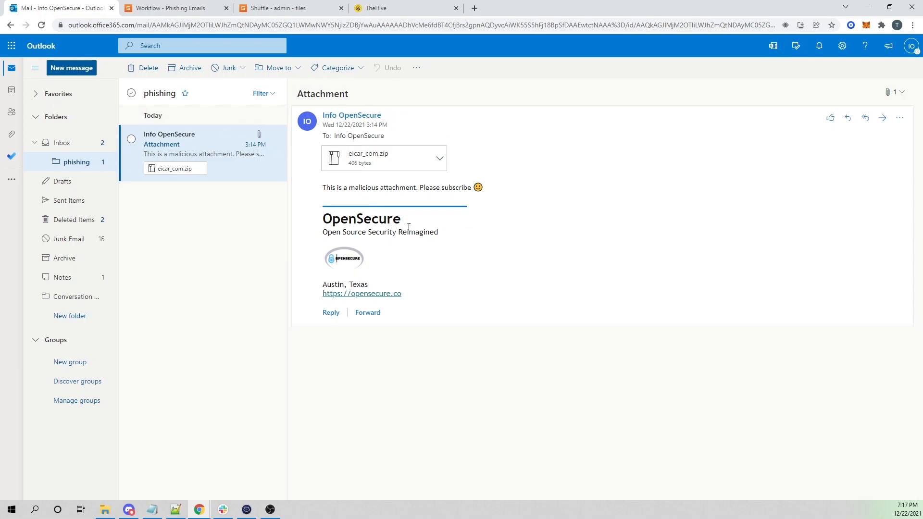
{"action": "left_click", "coordinate": [191, 7]}
{"action": "left_click", "coordinate": [266, 4]}
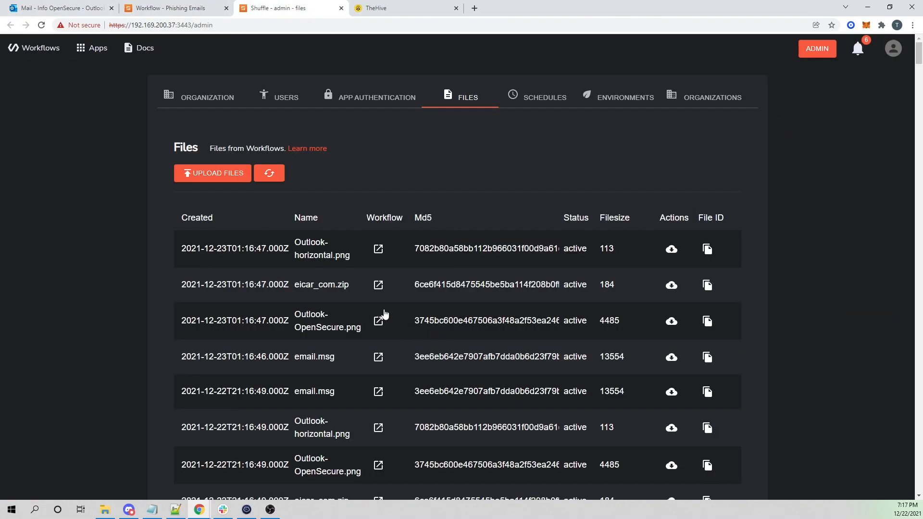
{"action": "left_click_drag", "start_coordinate": [298, 285], "coordinate": [362, 289]}
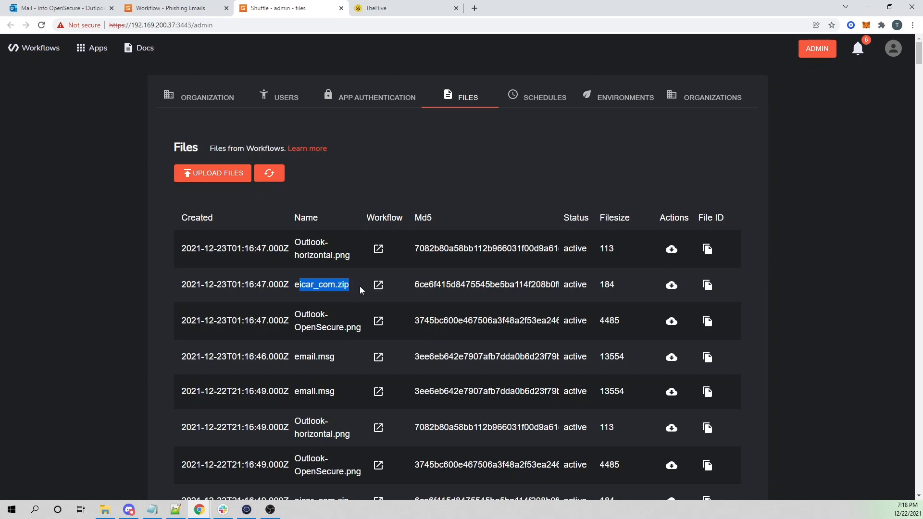
{"action": "left_click_drag", "start_coordinate": [294, 360], "coordinate": [349, 359]}
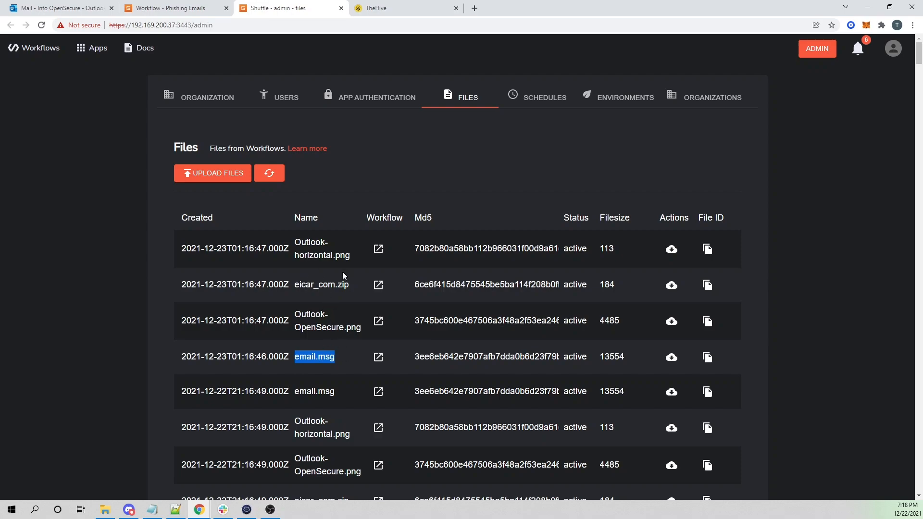
- Go back to the workflow, review the attachment UIDs and email body in the outlook_owa_1 result, and close it
{"action": "left_click", "coordinate": [166, 6]}
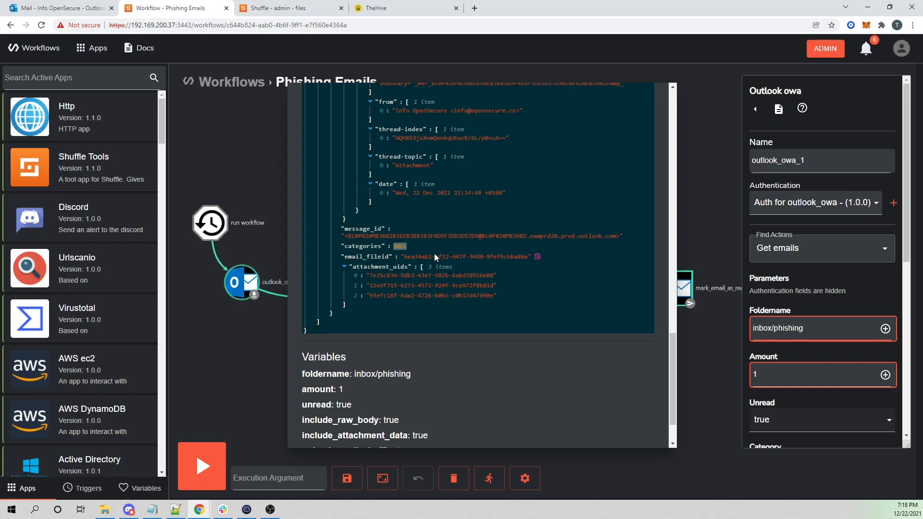
{"action": "mouse_move", "coordinate": [252, 282]}
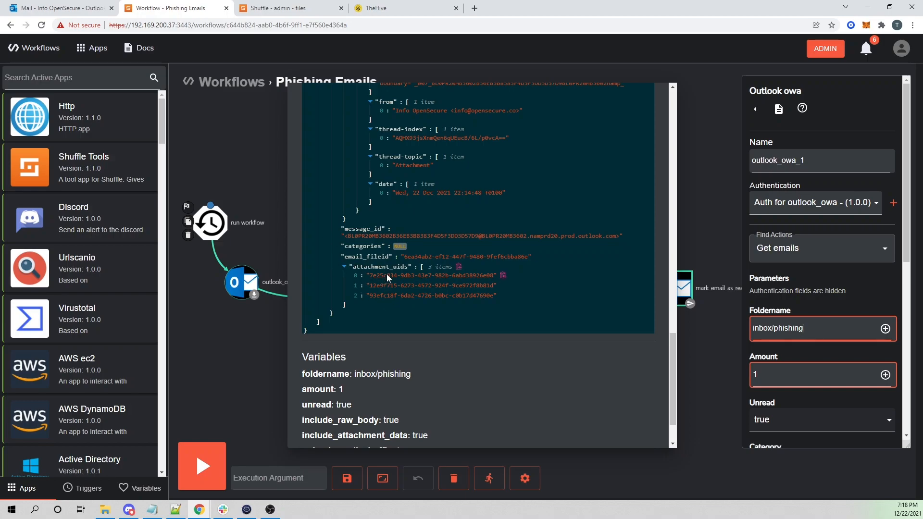
{"action": "left_click", "coordinate": [266, 165]}
{"action": "scroll", "coordinate": [469, 276], "scroll_direction": "up", "scroll_amount": 15}
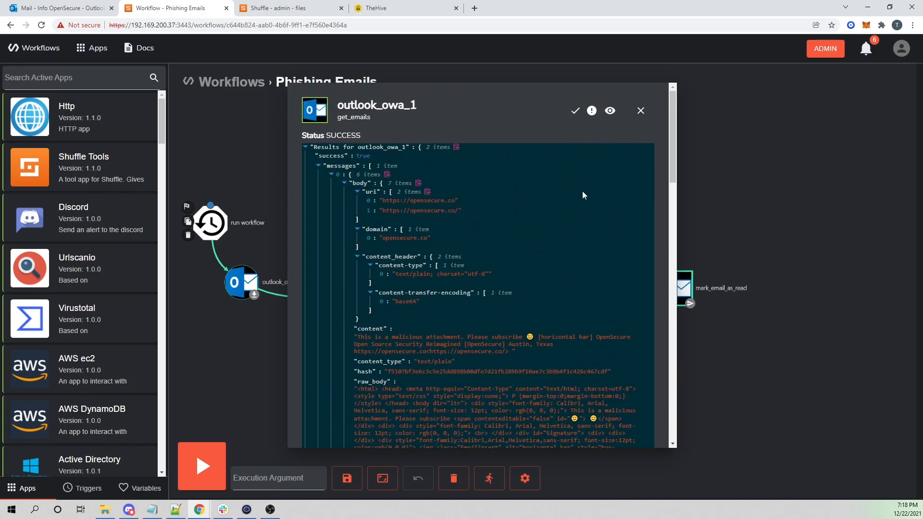
{"action": "left_click", "coordinate": [640, 110]}
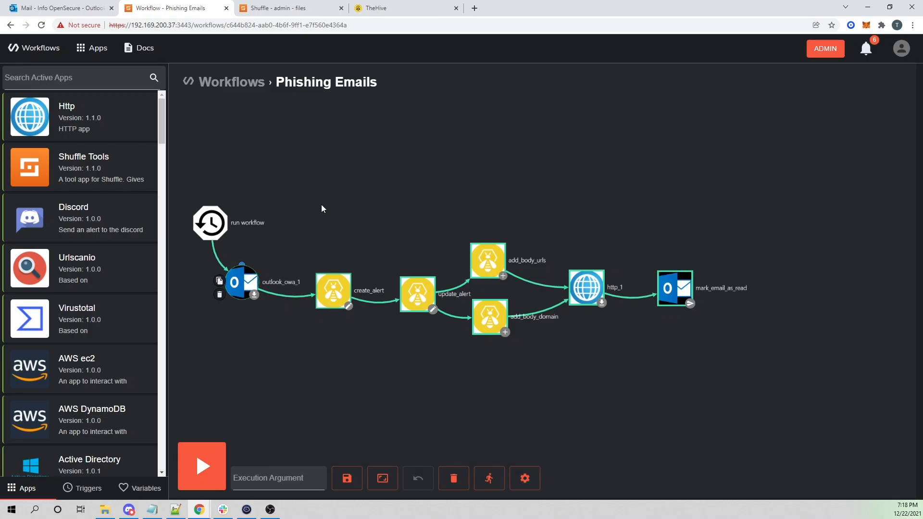
- Recheck the attachment email in Outlook, return to the workflow and delete the connection between outlook_owa_1 and create_alert
{"action": "left_click", "coordinate": [246, 280]}
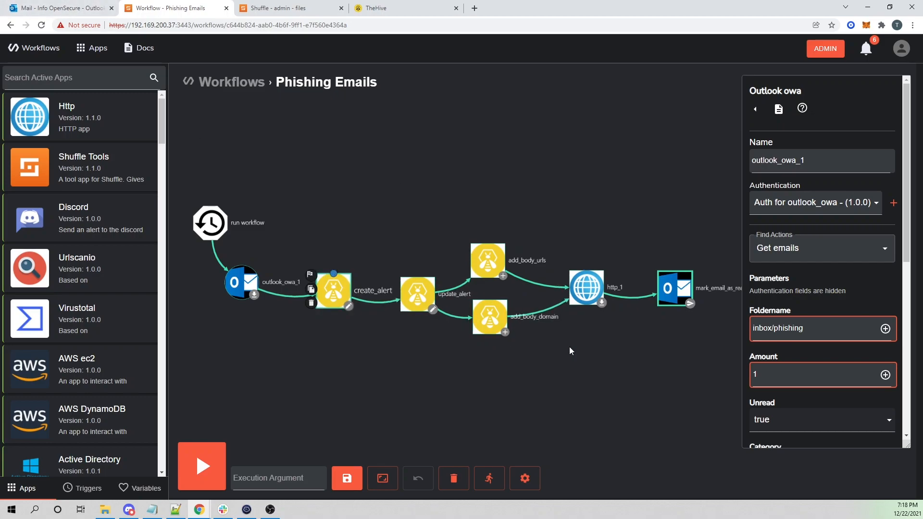
{"action": "left_click", "coordinate": [107, 6]}
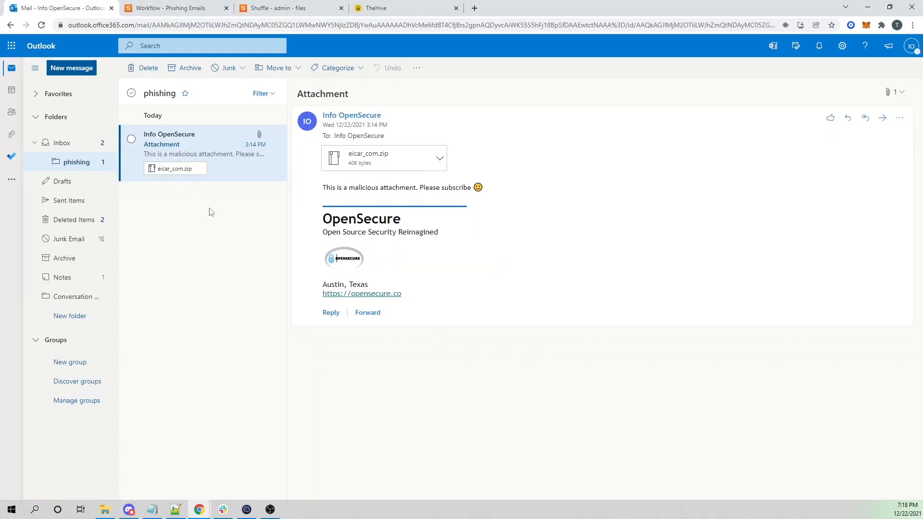
{"action": "left_click", "coordinate": [170, 6]}
{"action": "left_click", "coordinate": [290, 299]}
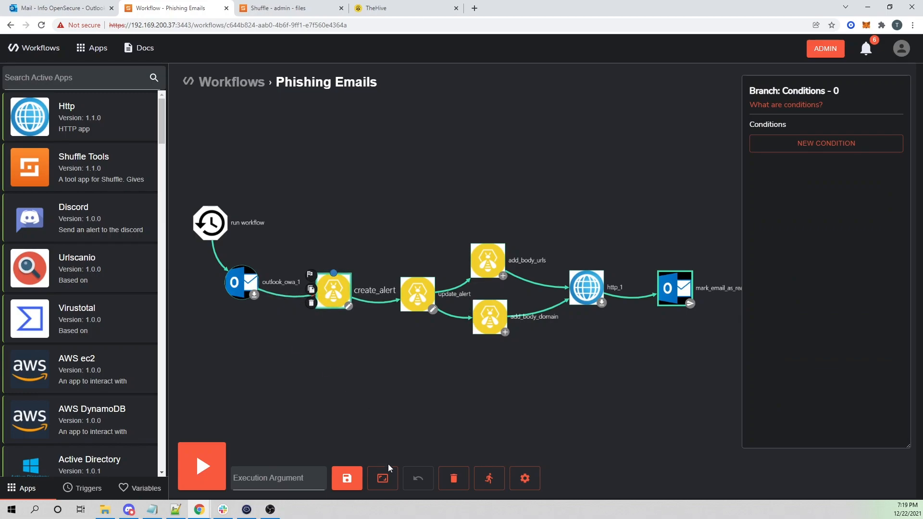
{"action": "left_click", "coordinate": [453, 478]}
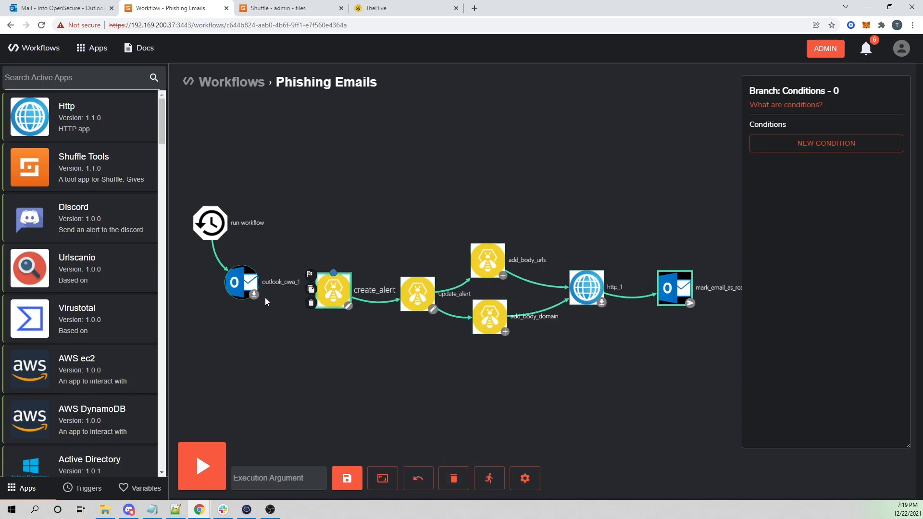
- Place a single Shuffle Workflow trigger node between run workflow and create_alert, and connect outlook_owa_1 to it
{"action": "left_click", "coordinate": [79, 488]}
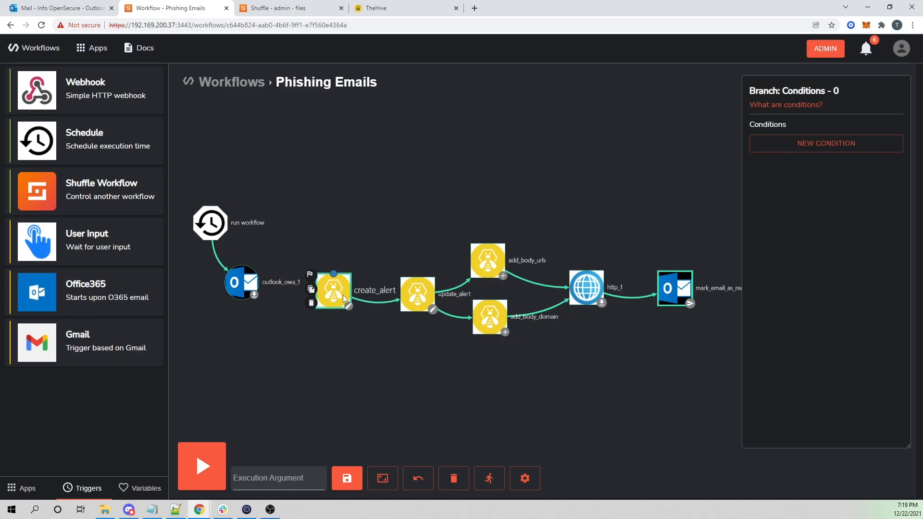
{"action": "left_click_drag", "start_coordinate": [100, 183], "coordinate": [39, 252]}
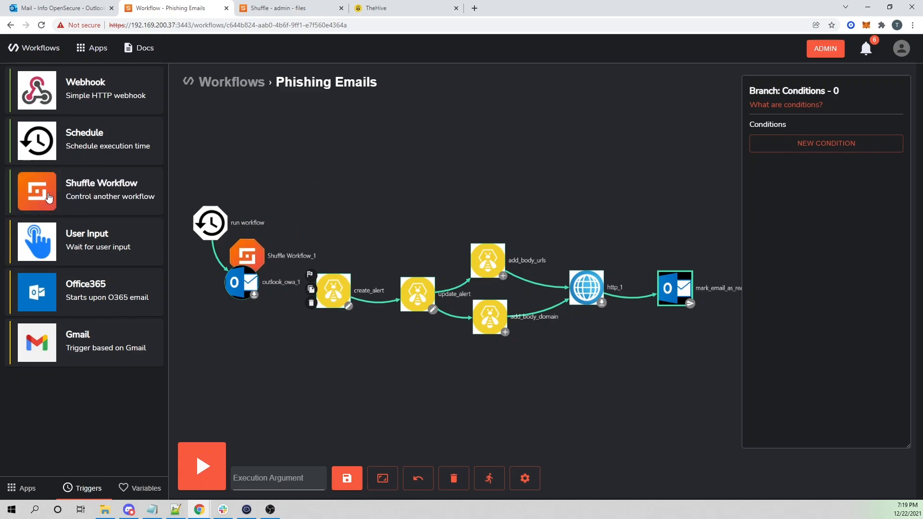
{"action": "left_click_drag", "start_coordinate": [71, 194], "coordinate": [307, 220]}
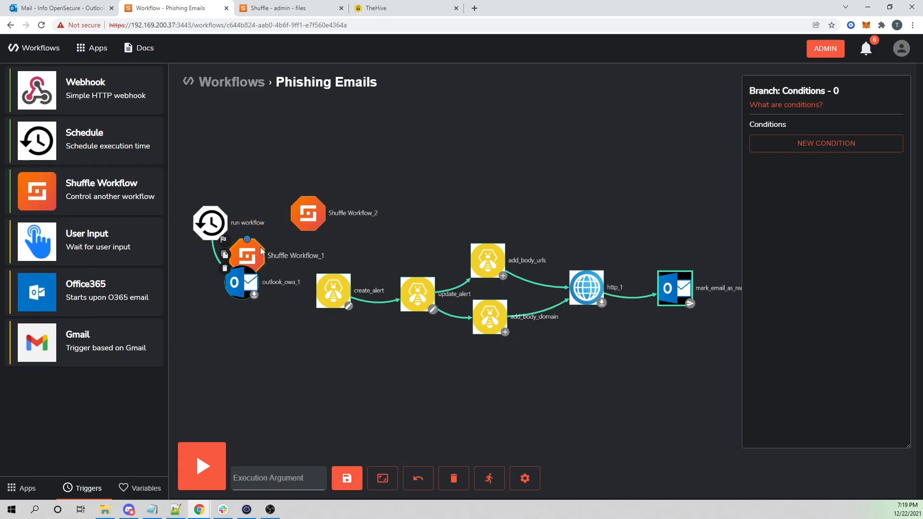
{"action": "left_click", "coordinate": [285, 226]}
{"action": "left_click_drag", "start_coordinate": [256, 251], "coordinate": [303, 222]}
{"action": "left_click_drag", "start_coordinate": [242, 264], "coordinate": [291, 234]}
- Rename the new Shuffle Workflow node as get attachments
{"action": "left_click", "coordinate": [295, 233]}
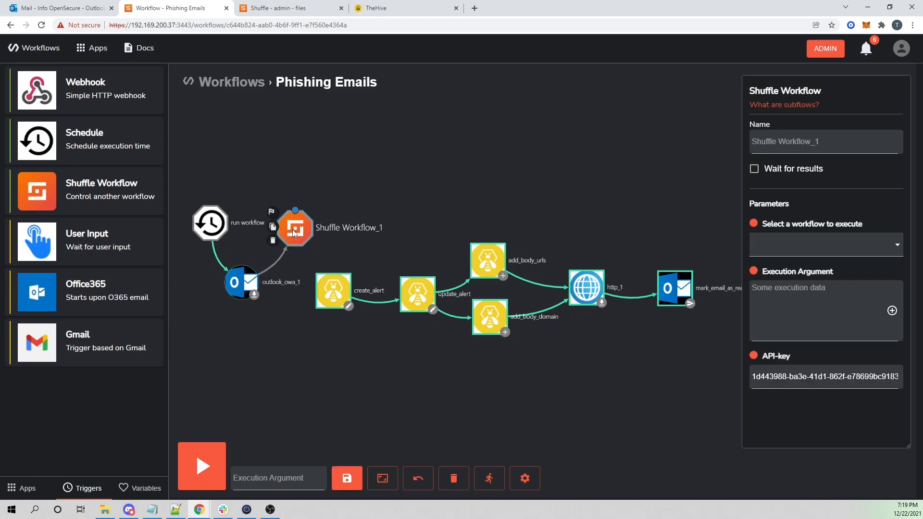
{"action": "left_click", "coordinate": [791, 137]}
{"action": "key", "text": "ctrl+a"}
{"action": "type", "text": "g"}
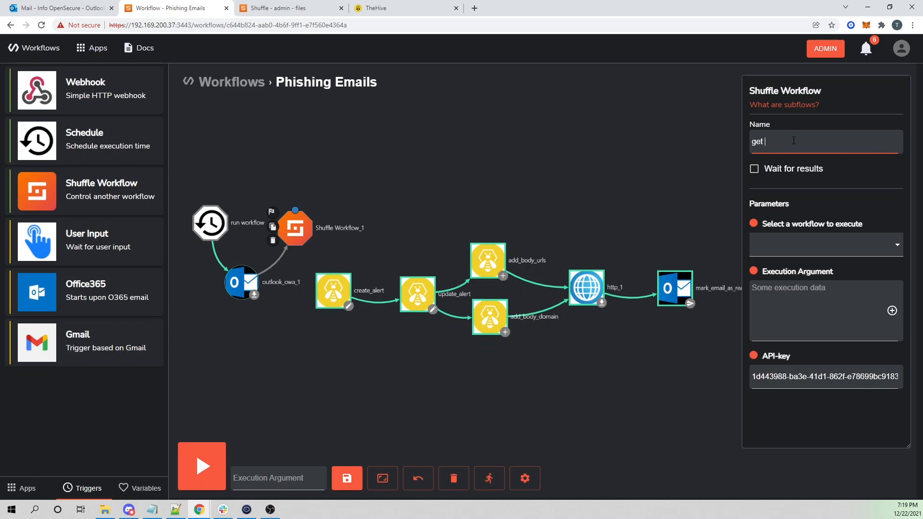
{"action": "type", "text": "et attachments"}
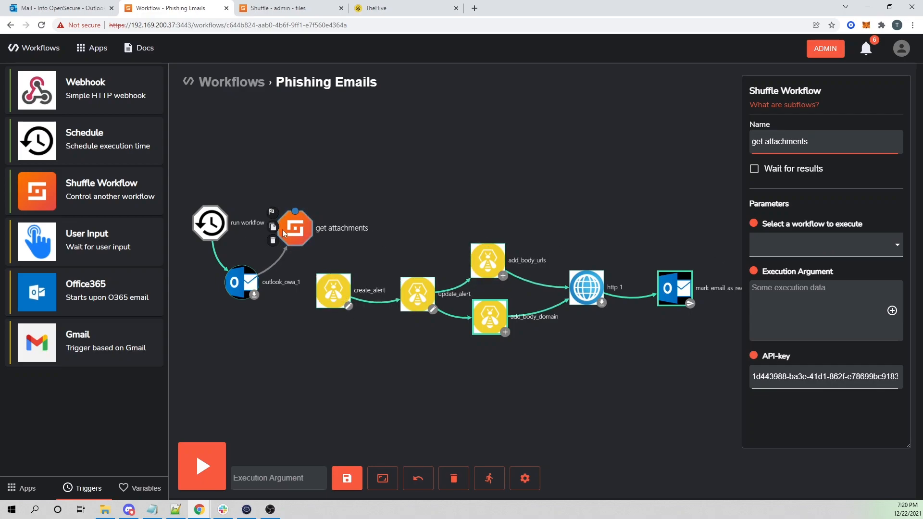
- Set the get attachments node to execute the Phishing Emails workflow with create_alert as its start node
{"action": "left_click", "coordinate": [788, 246]}
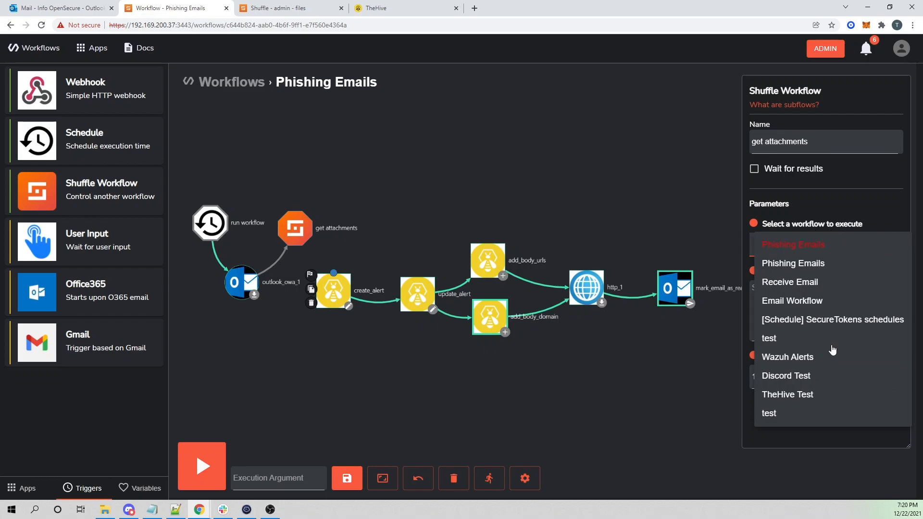
{"action": "left_click", "coordinate": [800, 246]}
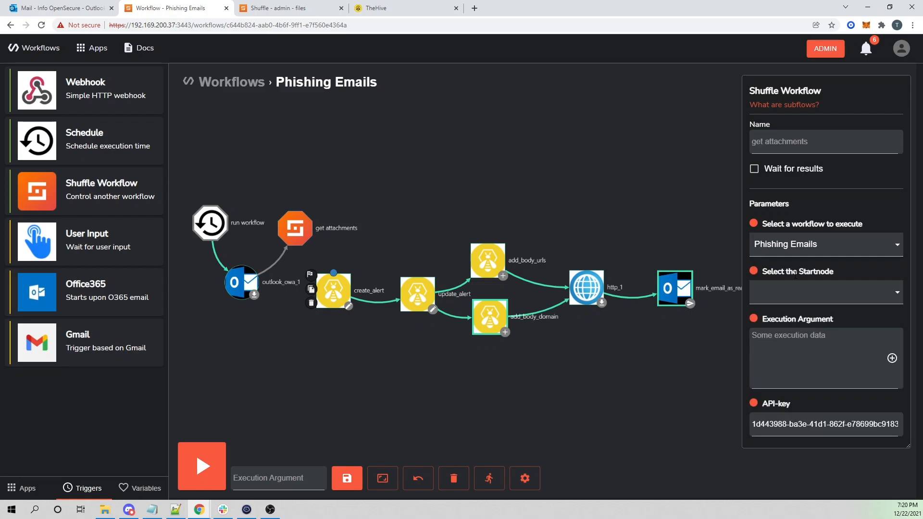
{"action": "left_click", "coordinate": [798, 298]}
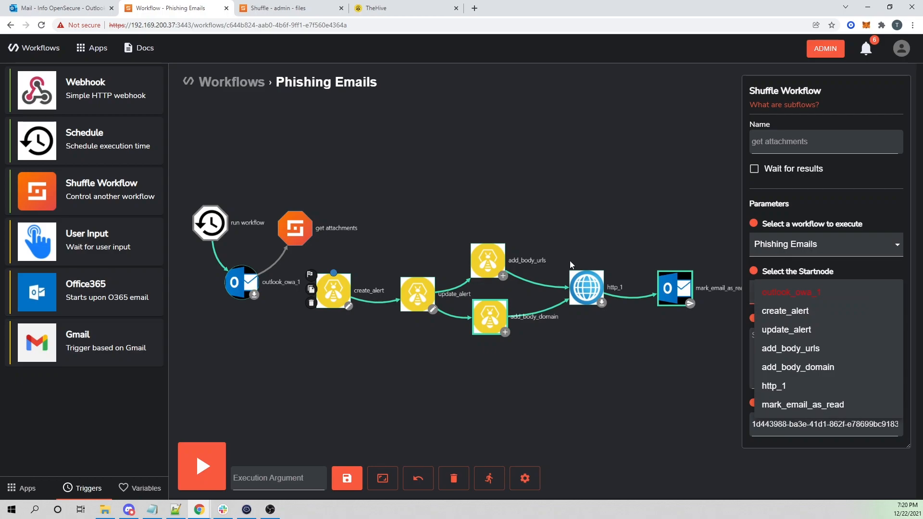
{"action": "left_click", "coordinate": [776, 311]}
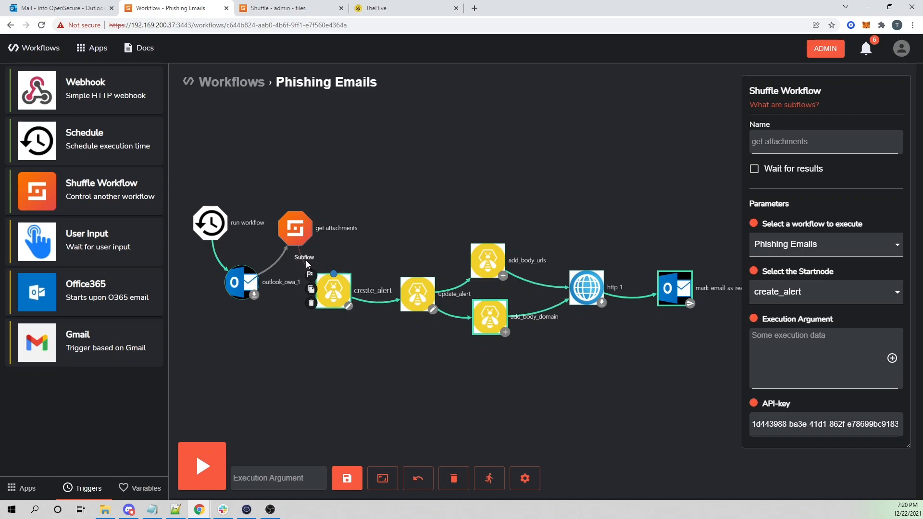
- Examine the messages list and attachment UIDs in the last outlook_owa_1 result, and close the result
{"action": "left_click", "coordinate": [296, 234]}
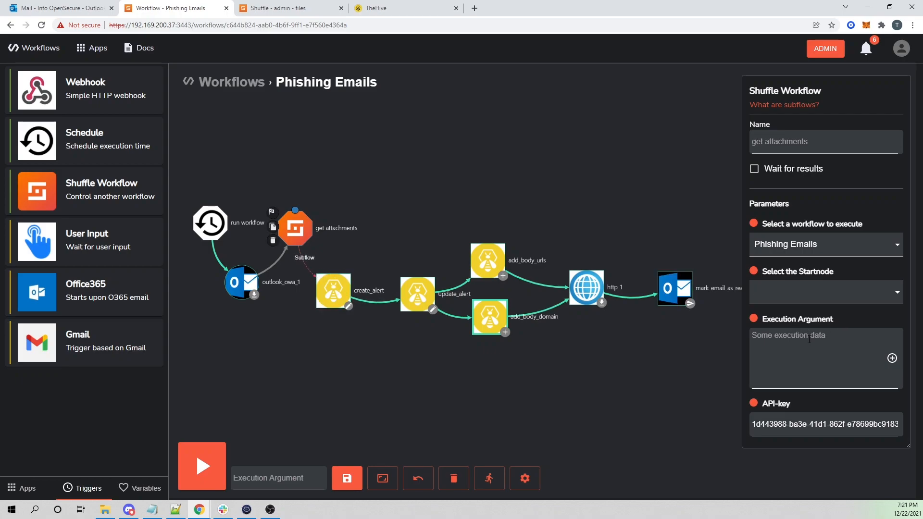
{"action": "left_click", "coordinate": [240, 283]}
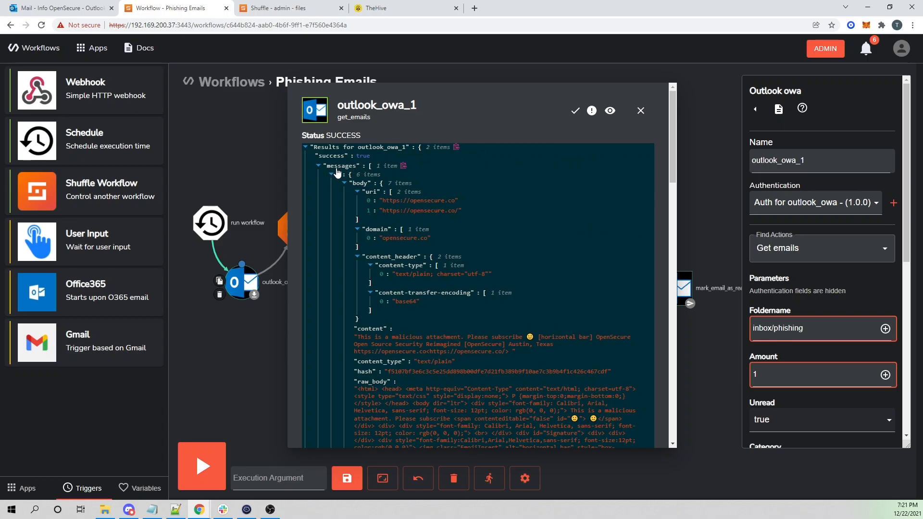
{"action": "scroll", "coordinate": [386, 243], "scroll_direction": "down", "scroll_amount": 4}
{"action": "scroll", "coordinate": [411, 307], "scroll_direction": "up", "scroll_amount": 4}
{"action": "scroll", "coordinate": [394, 230], "scroll_direction": "down", "scroll_amount": 4}
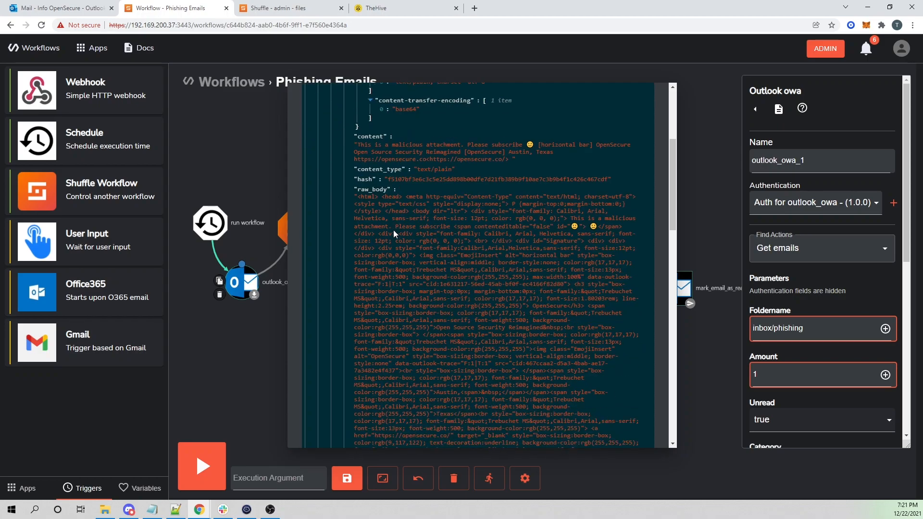
{"action": "scroll", "coordinate": [393, 229], "scroll_direction": "down", "scroll_amount": 15}
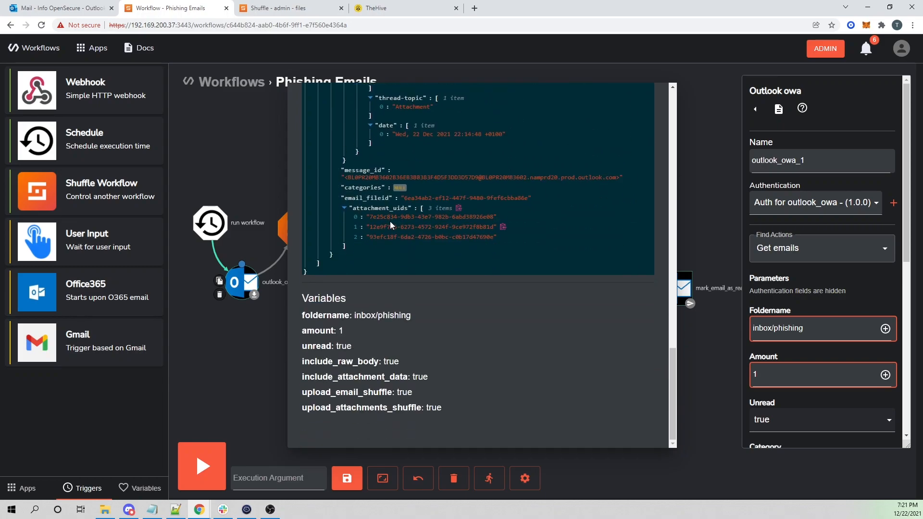
{"action": "scroll", "coordinate": [391, 225], "scroll_direction": "up", "scroll_amount": 20}
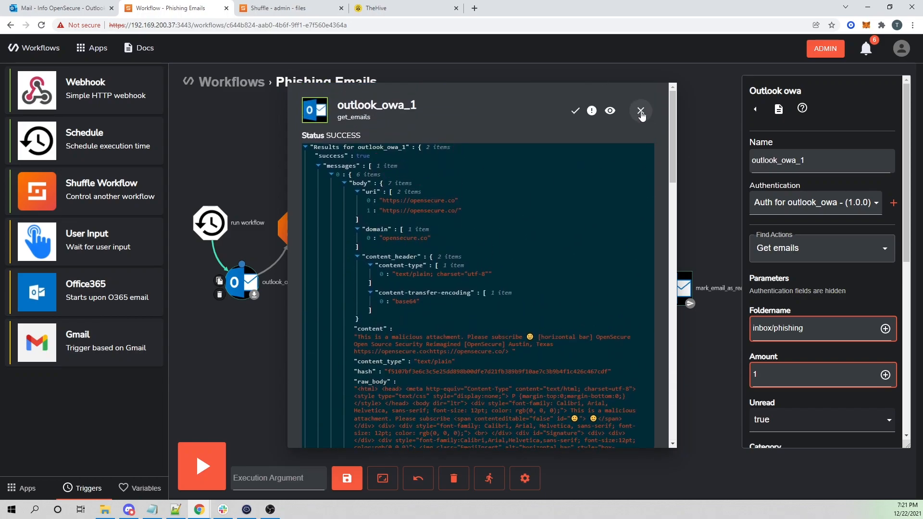
{"action": "left_click", "coordinate": [641, 111]}
- Set the execution argument of the get attachments node to $outlook_owa_1.messages.#
{"action": "left_click", "coordinate": [804, 346]}
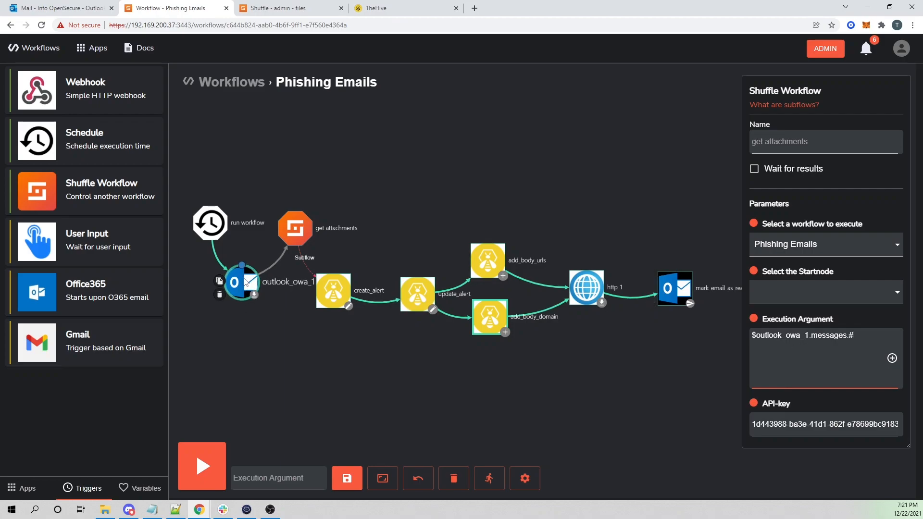
{"action": "left_click_drag", "start_coordinate": [811, 338], "coordinate": [875, 341]}
{"action": "left_click", "coordinate": [875, 341]}
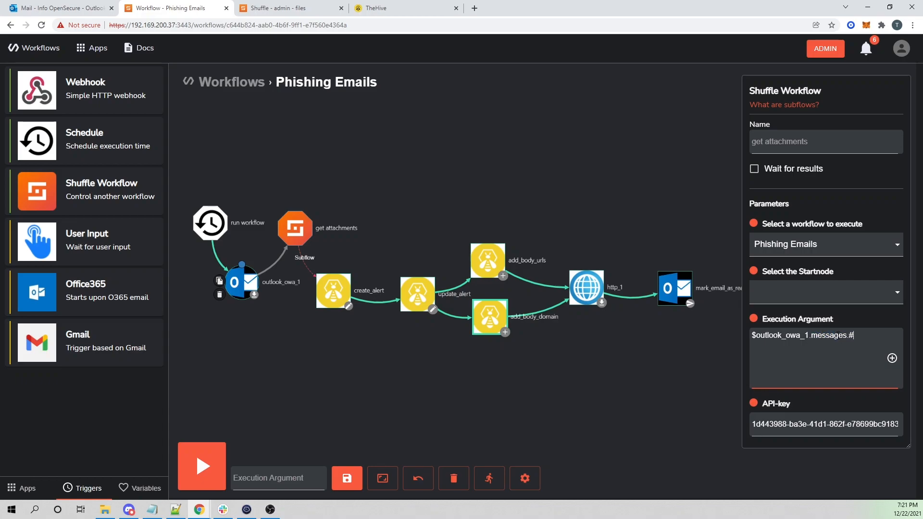
- Reopen the outlook_owa_1 result and examine which message data the subflow receives, from body and header to attachment UIDs
{"action": "left_click", "coordinate": [251, 294]}
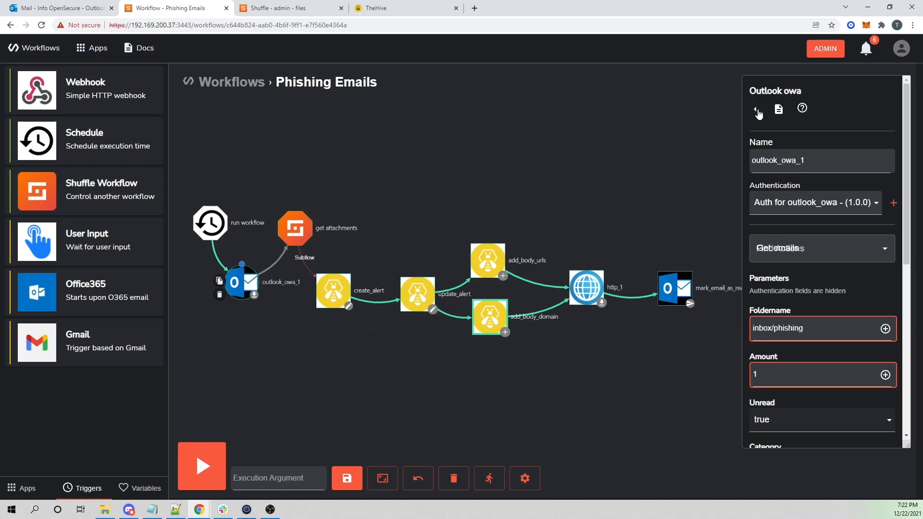
{"action": "left_click", "coordinate": [756, 111]}
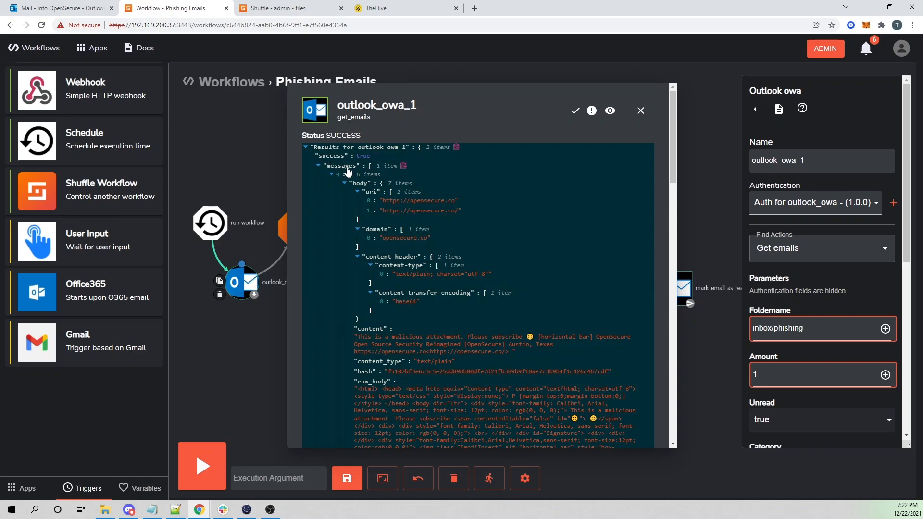
{"action": "scroll", "coordinate": [399, 342], "scroll_direction": "down", "scroll_amount": 15}
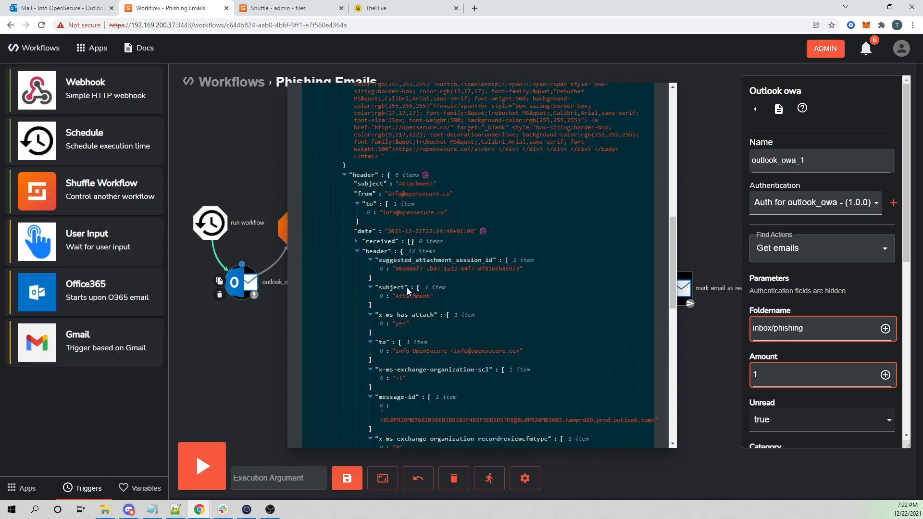
{"action": "scroll", "coordinate": [403, 331], "scroll_direction": "up", "scroll_amount": 4}
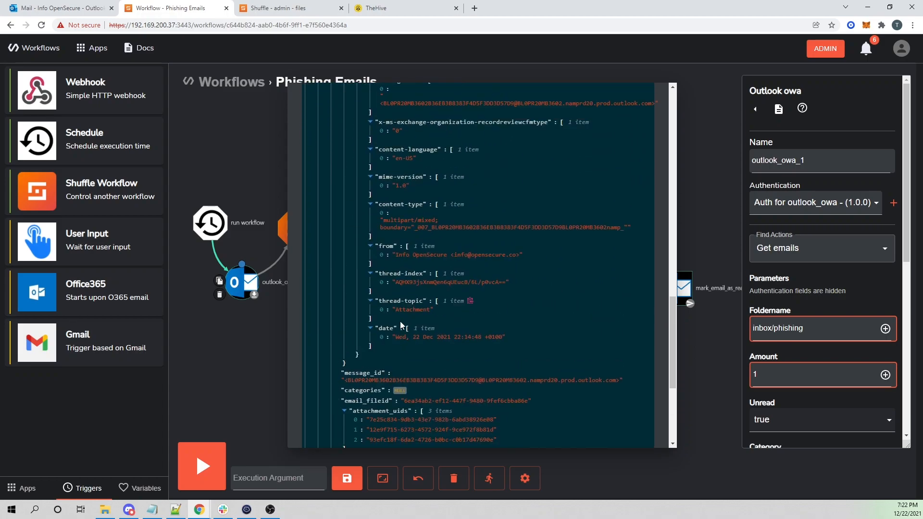
{"action": "scroll", "coordinate": [402, 317], "scroll_direction": "down", "scroll_amount": 2}
{"action": "scroll", "coordinate": [404, 309], "scroll_direction": "up", "scroll_amount": 1}
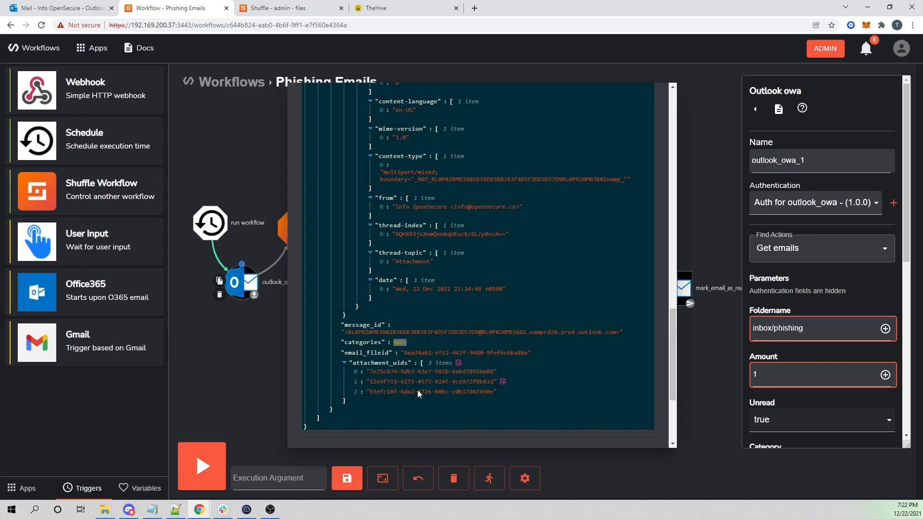
{"action": "scroll", "coordinate": [425, 387], "scroll_direction": "up", "scroll_amount": 4}
{"action": "scroll", "coordinate": [427, 388], "scroll_direction": "down", "scroll_amount": 4}
{"action": "scroll", "coordinate": [436, 390], "scroll_direction": "down", "scroll_amount": 3}
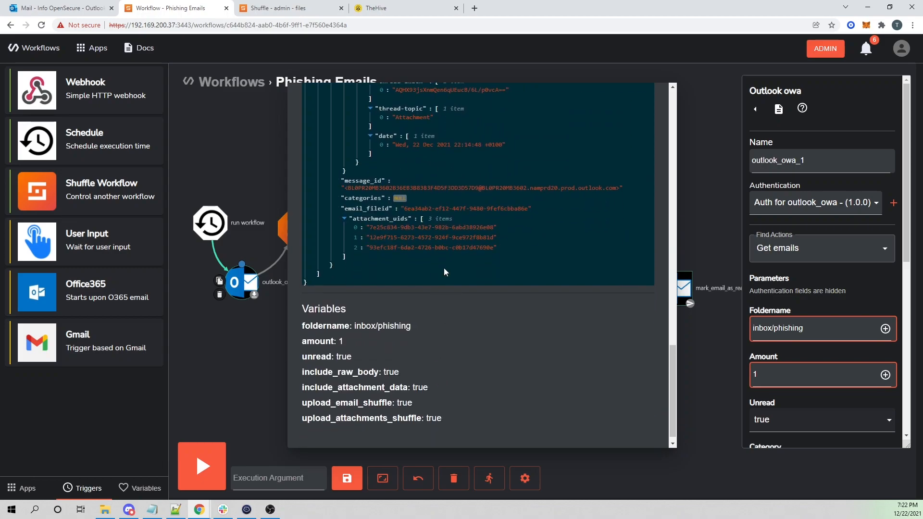
{"action": "scroll", "coordinate": [443, 267], "scroll_direction": "up", "scroll_amount": 7}
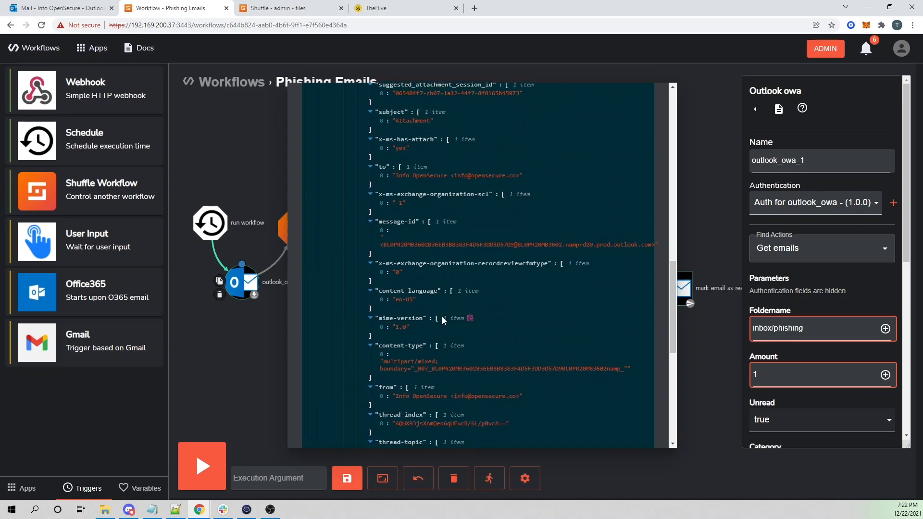
{"action": "scroll", "coordinate": [443, 327], "scroll_direction": "down", "scroll_amount": 7}
{"action": "scroll", "coordinate": [440, 295], "scroll_direction": "up", "scroll_amount": 10}
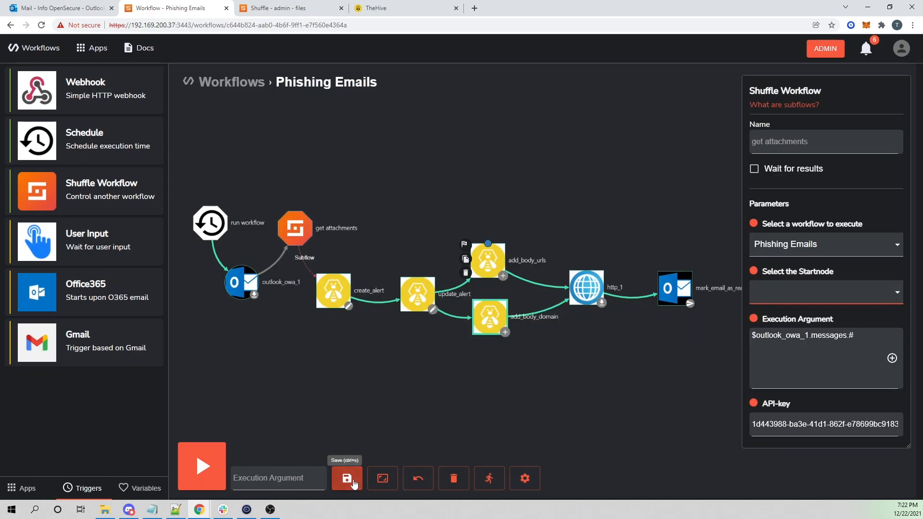
- Save and run the Phishing Emails workflow, and expand the get attachments result to inspect its item
{"action": "left_click", "coordinate": [347, 479]}
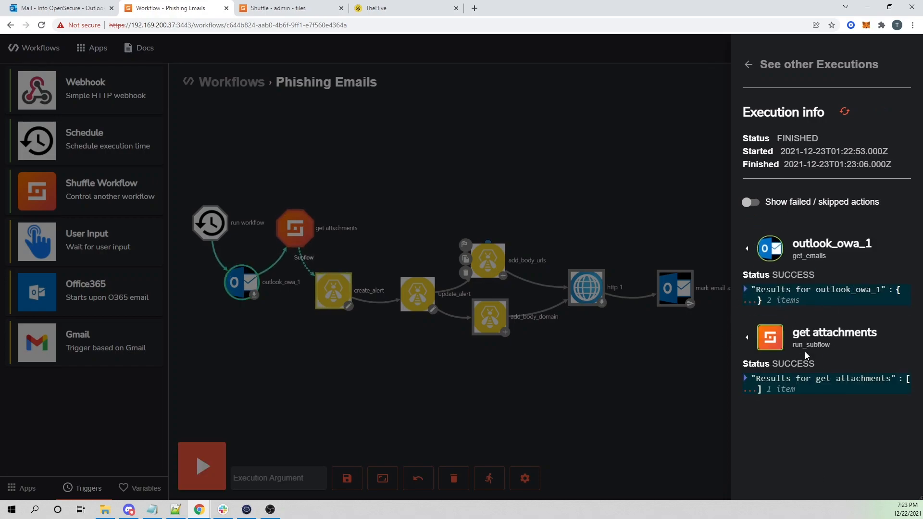
{"action": "left_click", "coordinate": [746, 378]}
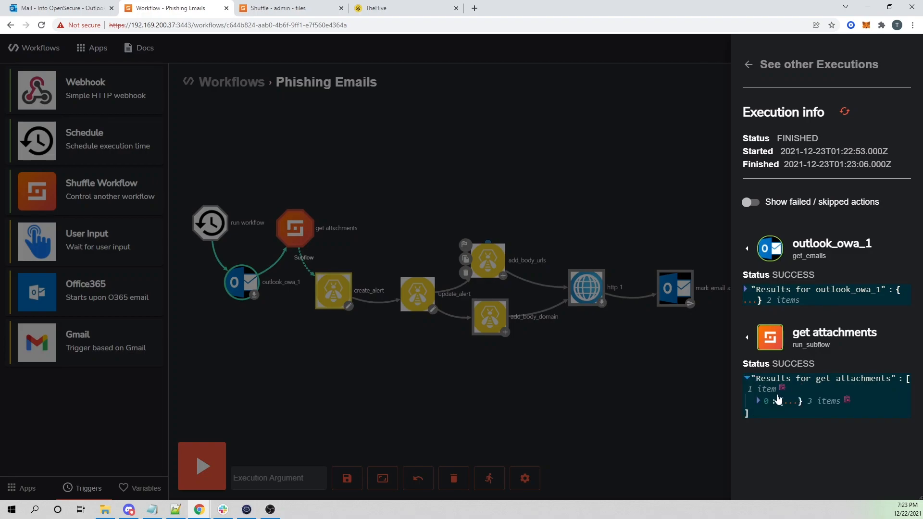
{"action": "left_click", "coordinate": [765, 405]}
{"action": "scroll", "coordinate": [769, 397], "scroll_direction": "down", "scroll_amount": 2}
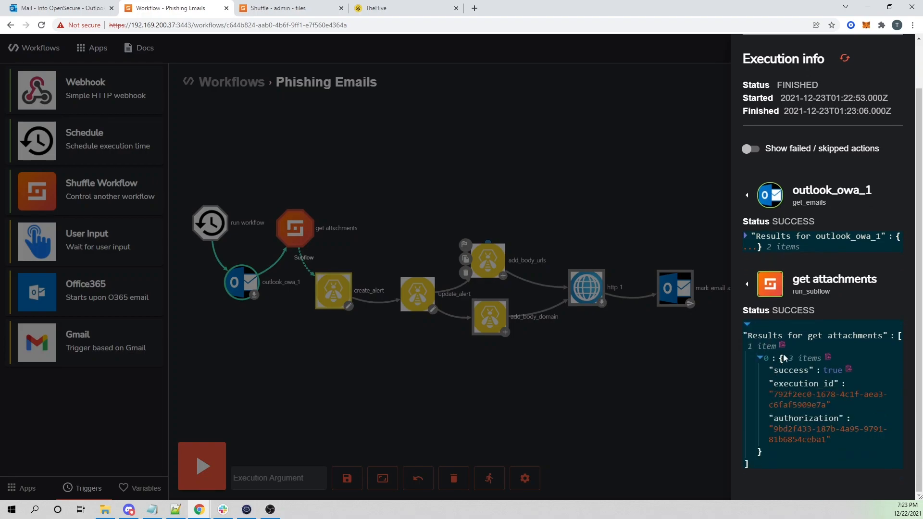
{"action": "scroll", "coordinate": [792, 356], "scroll_direction": "up", "scroll_amount": 2}
- Open the subflow's own execution and expand its execution argument to examine the email file ID and attachment UIDs
{"action": "left_click", "coordinate": [803, 64]}
{"action": "left_click", "coordinate": [808, 123]}
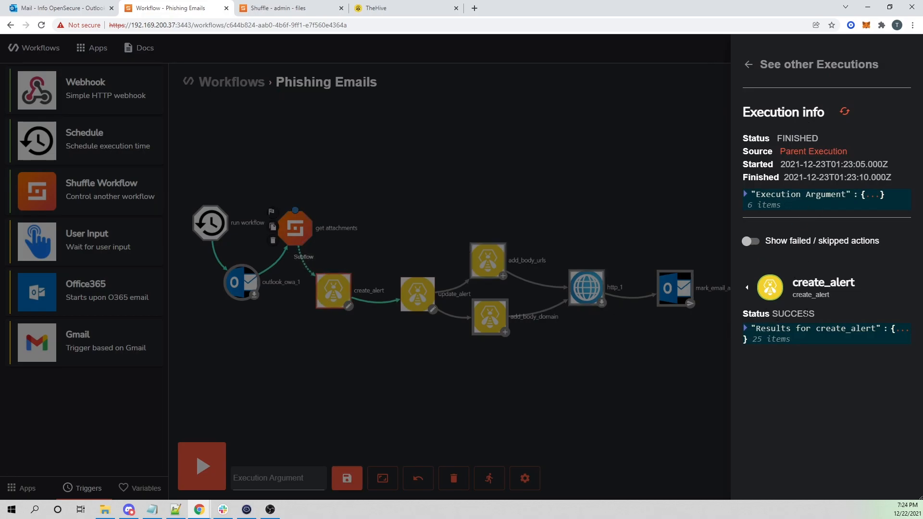
{"action": "left_click", "coordinate": [746, 195]}
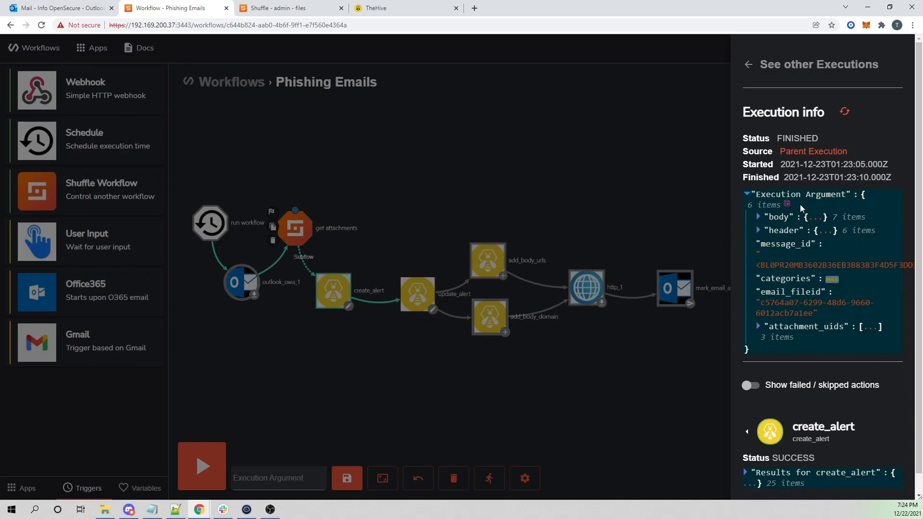
{"action": "left_click", "coordinate": [759, 327]}
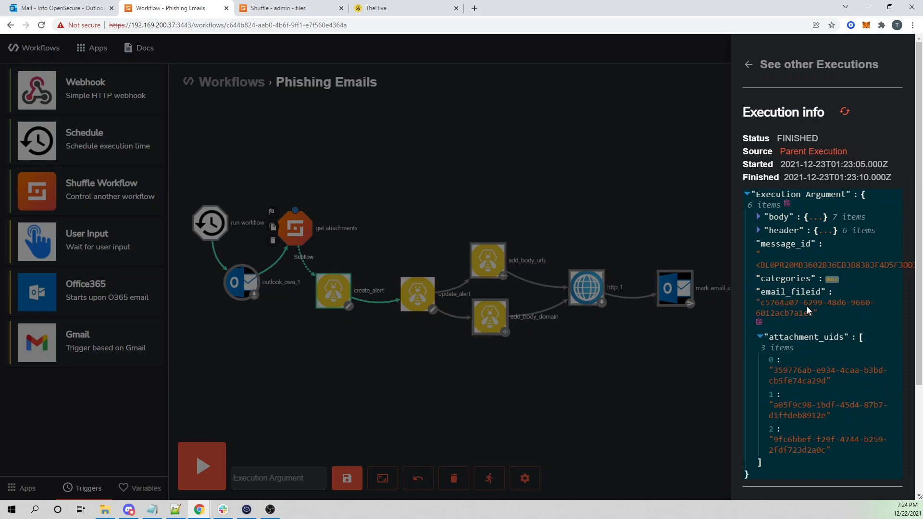
- Review the subflow's attachment UIDs and create_alert status, and close the execution details
{"action": "scroll", "coordinate": [810, 385], "scroll_direction": "down", "scroll_amount": 2}
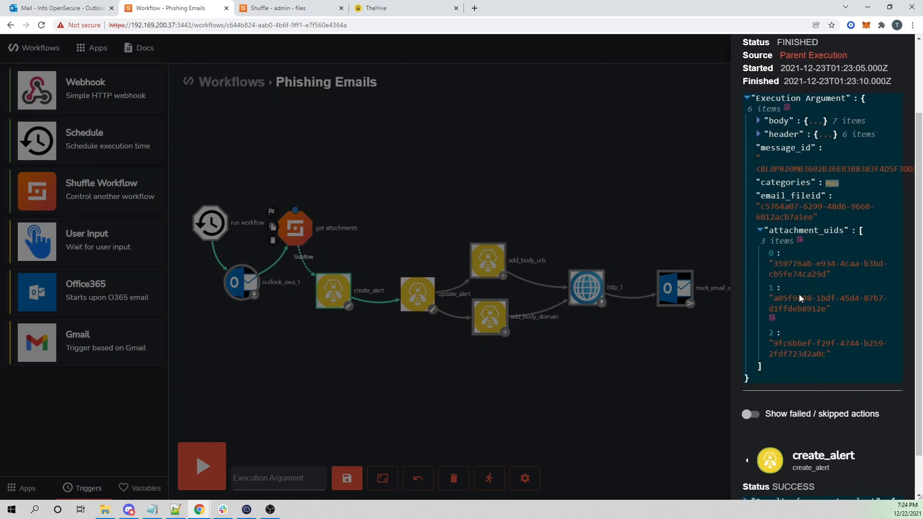
{"action": "scroll", "coordinate": [799, 294], "scroll_direction": "up", "scroll_amount": 2}
{"action": "scroll", "coordinate": [801, 269], "scroll_direction": "down", "scroll_amount": 3}
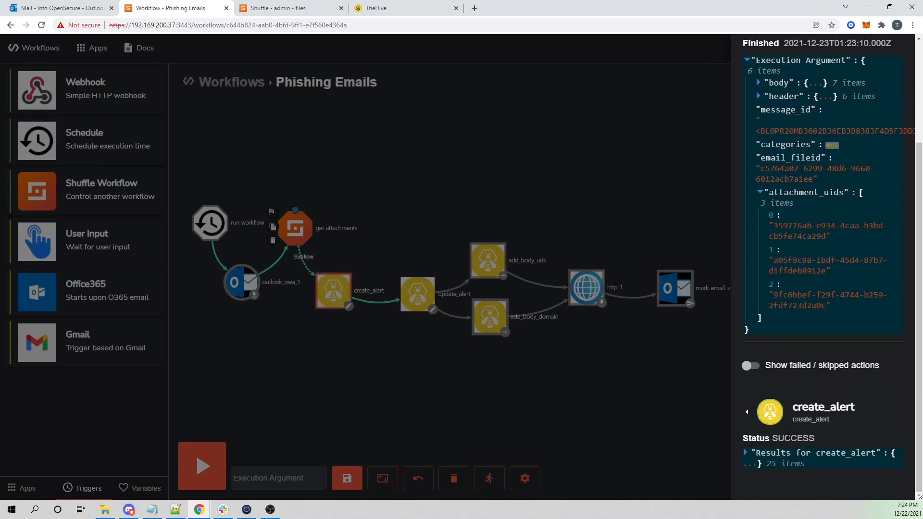
{"action": "left_click", "coordinate": [641, 390]}
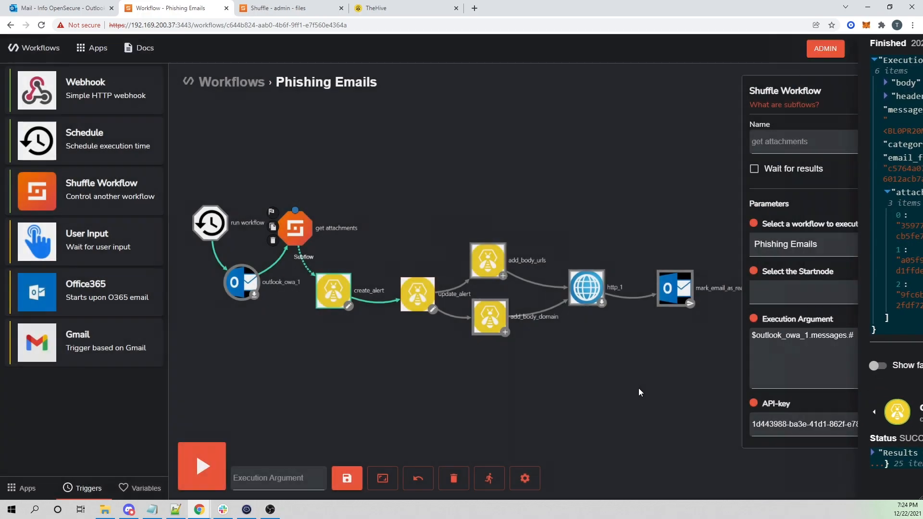
- Clear the Sourceref value of the create_alert node
{"action": "left_click", "coordinate": [336, 289]}
{"action": "scroll", "coordinate": [810, 313], "scroll_direction": "down", "scroll_amount": 1}
{"action": "scroll", "coordinate": [810, 313], "scroll_direction": "down", "scroll_amount": 1}
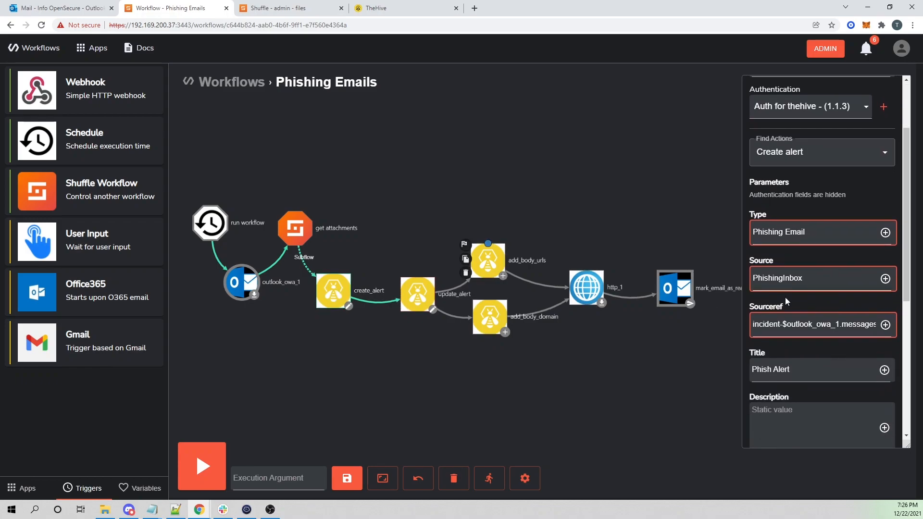
{"action": "mouse_move", "coordinate": [784, 324]}
{"action": "left_mouse_down"}
{"action": "mouse_move", "coordinate": [882, 325]}
{"action": "mouse_move", "coordinate": [791, 331]}
{"action": "left_mouse_up"}
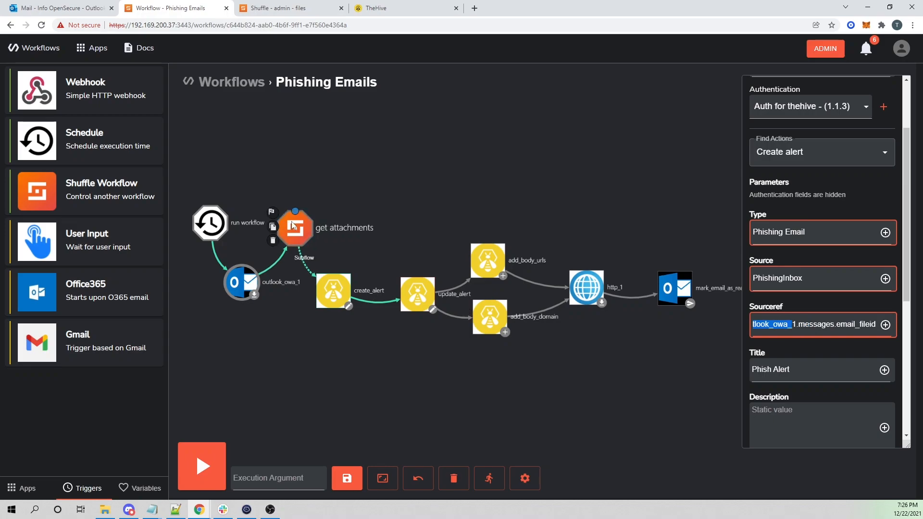
{"action": "double_click", "coordinate": [840, 325]}
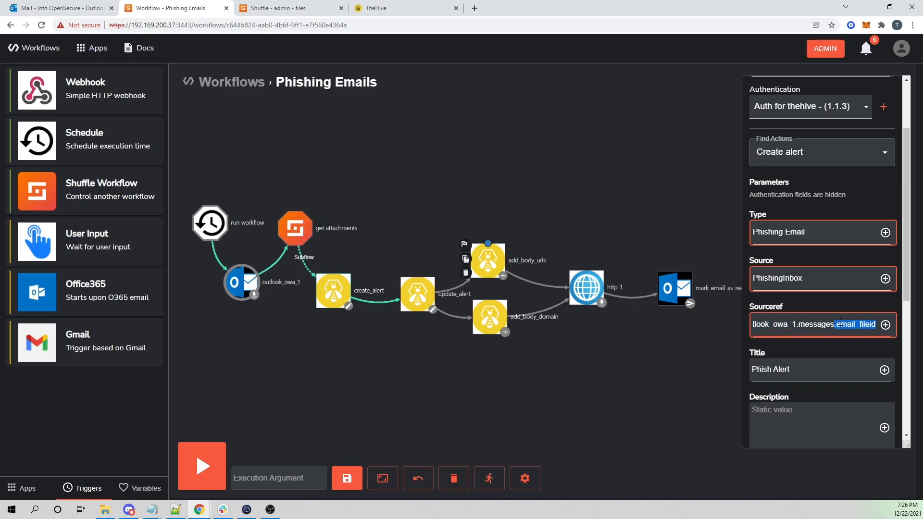
{"action": "key", "text": "ctrl+a"}
{"action": "key", "text": "BackSpace"}
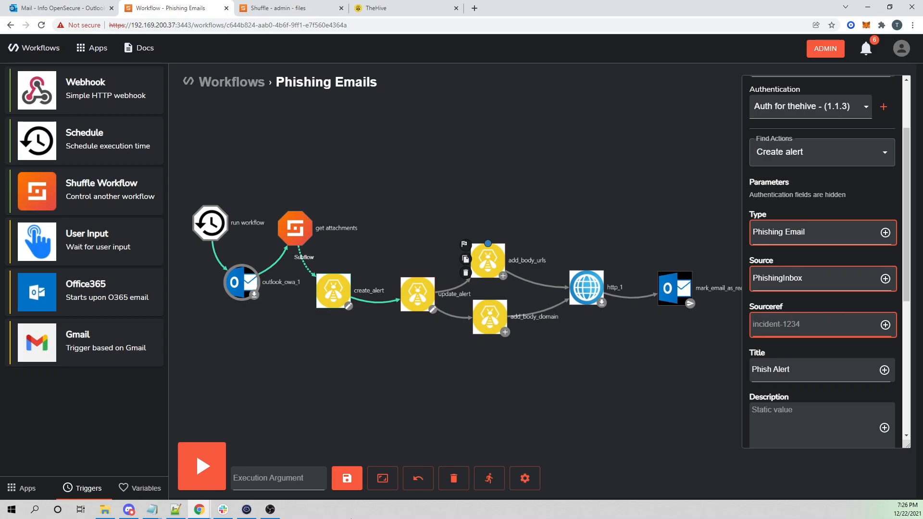
- Expand the subflow's execution argument again and examine the existing Phish Alert's reference in TheHive
{"action": "left_click", "coordinate": [489, 478]}
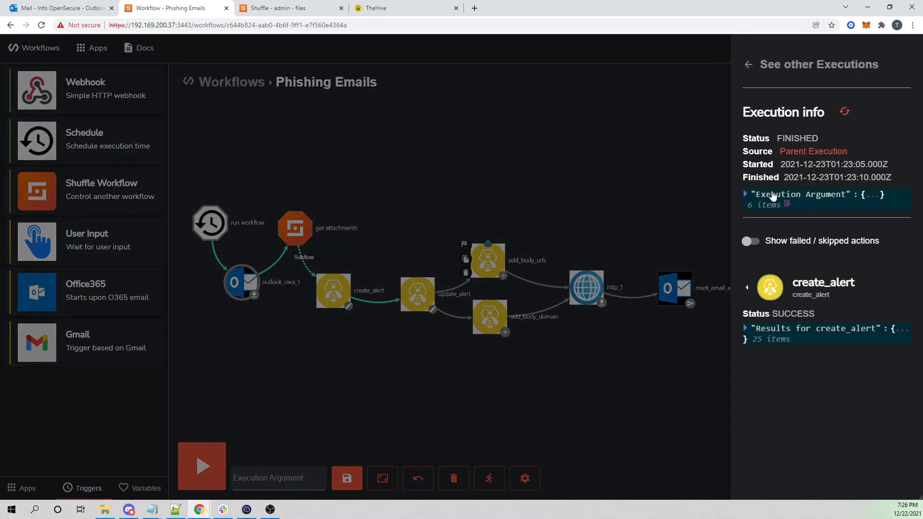
{"action": "left_click", "coordinate": [772, 195]}
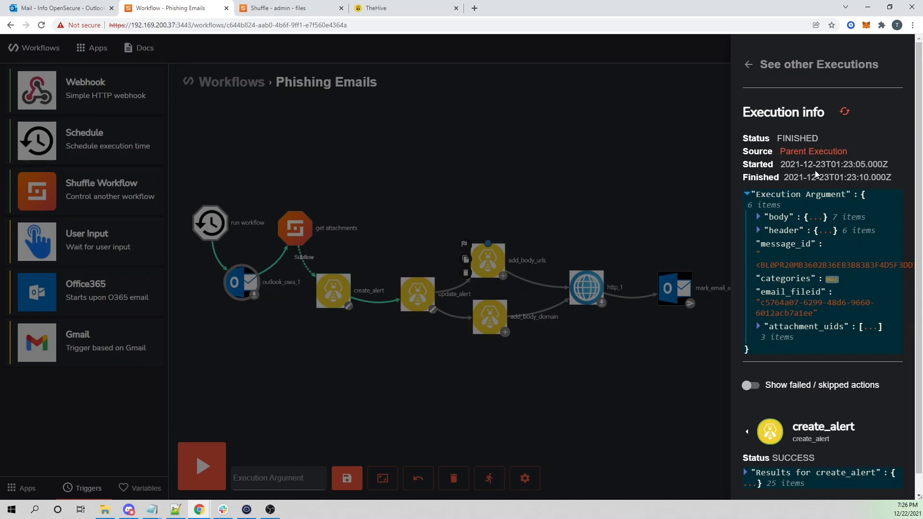
{"action": "left_click", "coordinate": [384, 8]}
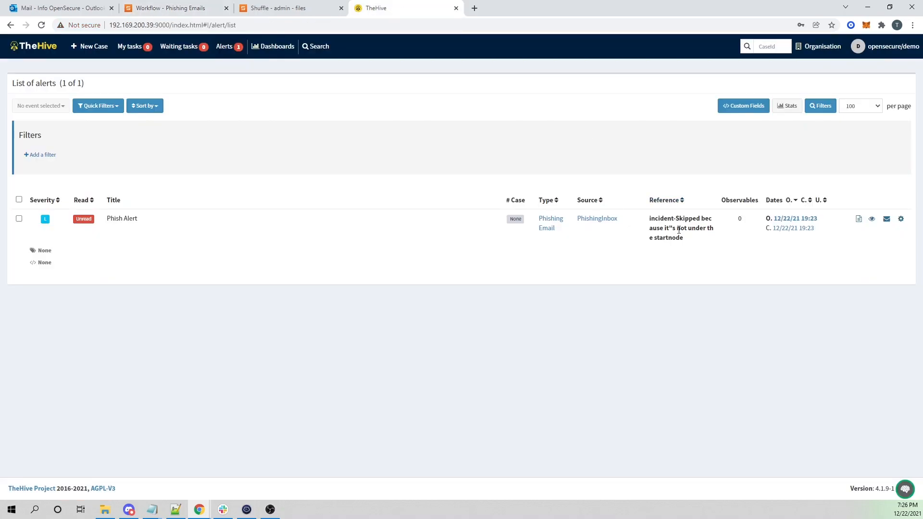
{"action": "left_click_drag", "start_coordinate": [677, 222], "coordinate": [679, 241]}
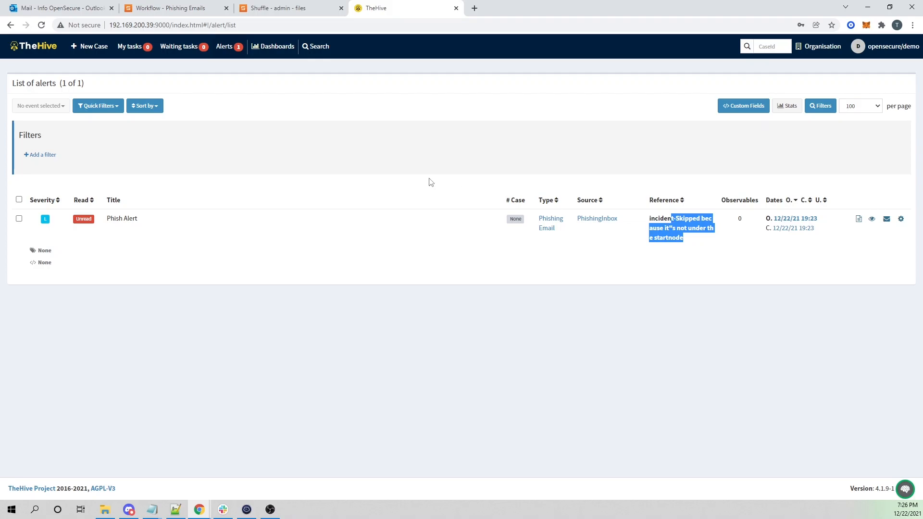
{"action": "left_click", "coordinate": [202, 5]}
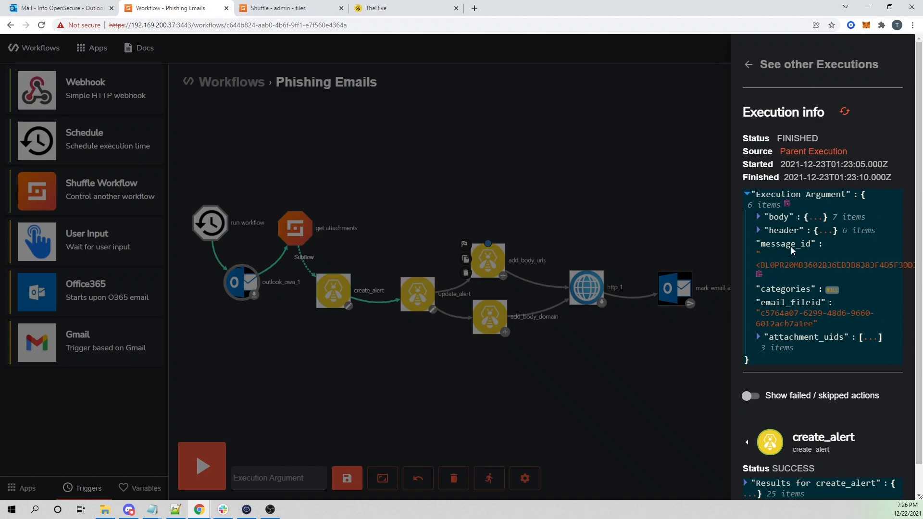
{"action": "left_click", "coordinate": [785, 421]}
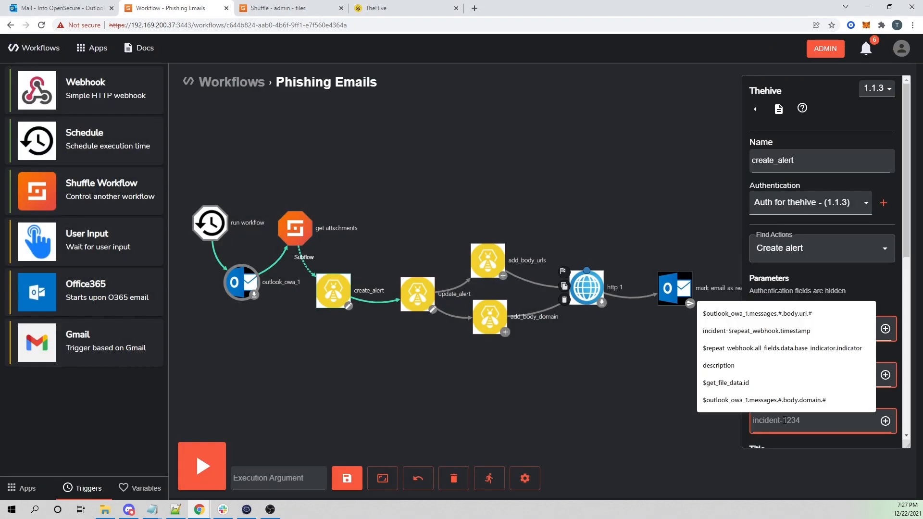
- Check the get attachments node's execution argument against the message fields the subflow received
{"action": "left_click", "coordinate": [295, 228]}
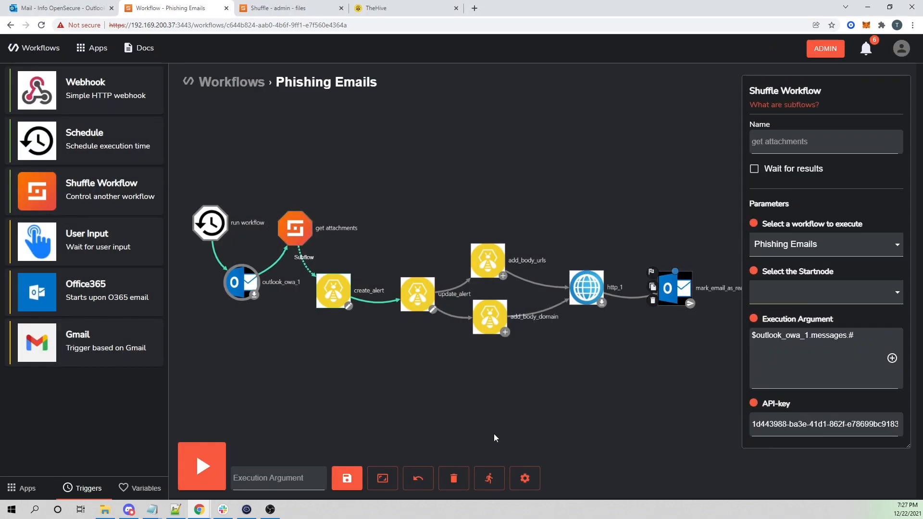
{"action": "left_click", "coordinate": [489, 478]}
{"action": "left_click", "coordinate": [746, 194]}
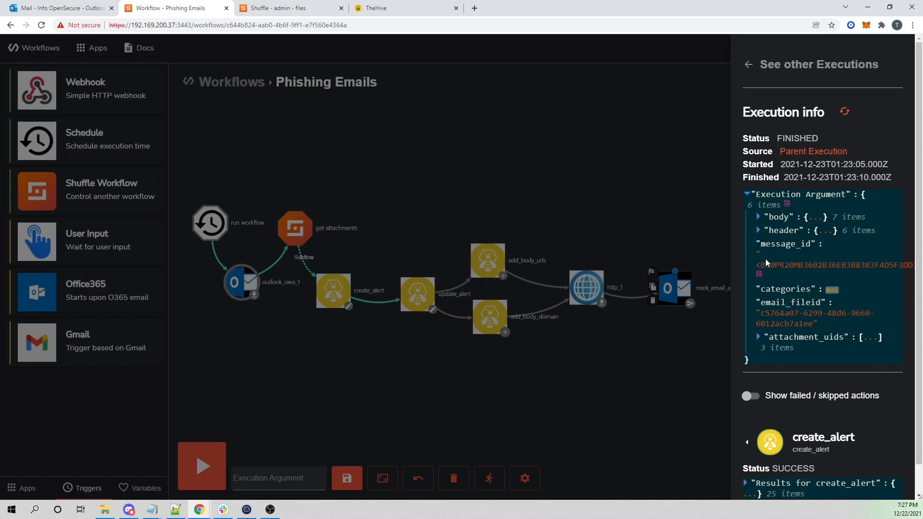
{"action": "left_click", "coordinate": [652, 353]}
- Set the create_alert node's Sourceref to $exec.message_id and save the workflow
{"action": "left_click", "coordinate": [336, 294]}
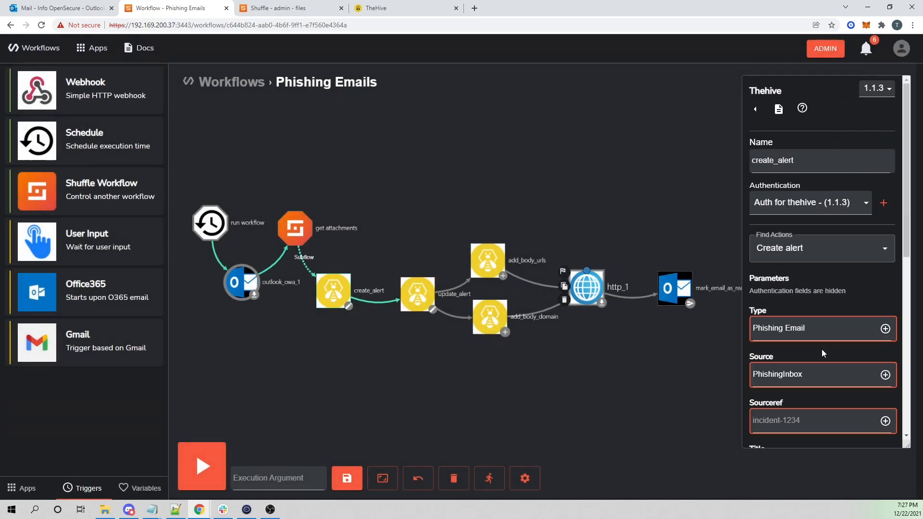
{"action": "left_click", "coordinate": [808, 422]}
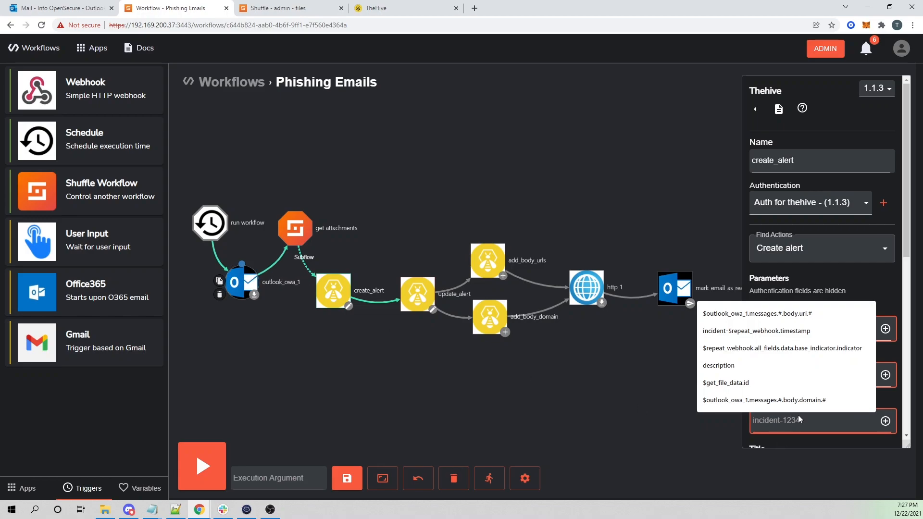
{"action": "type", "text": "$"}
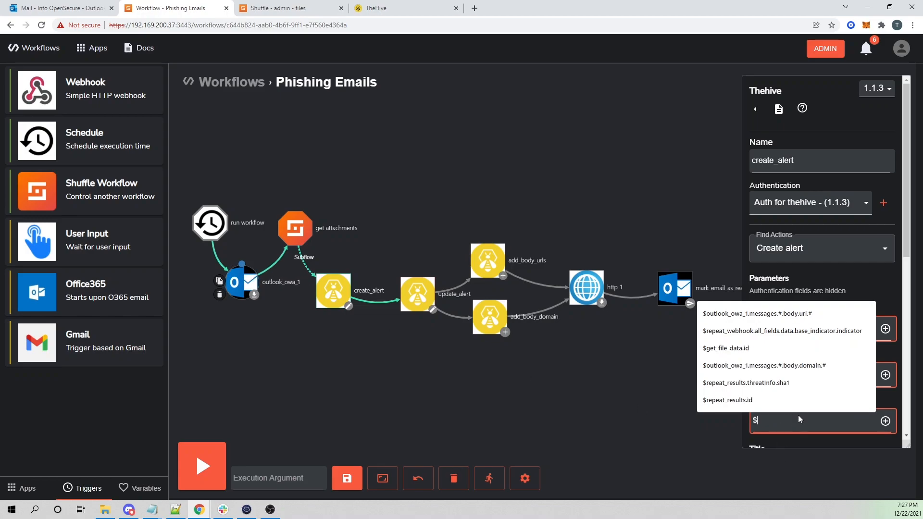
{"action": "type", "text": "exec.message_id"}
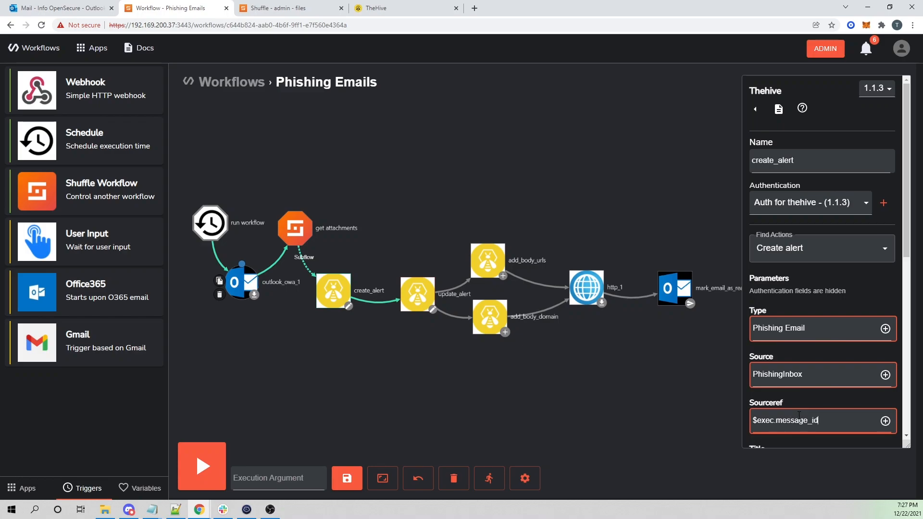
{"action": "scroll", "coordinate": [805, 409], "scroll_direction": "down", "scroll_amount": 2}
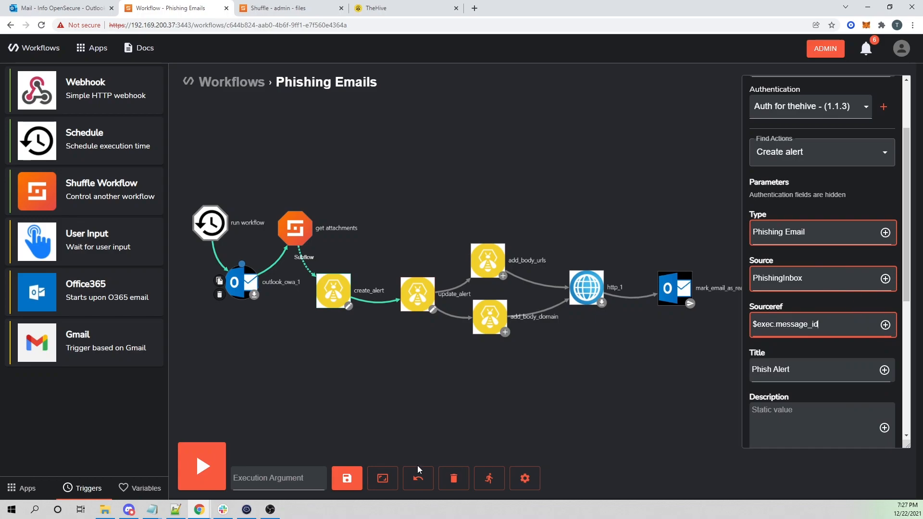
{"action": "left_click", "coordinate": [350, 476]}
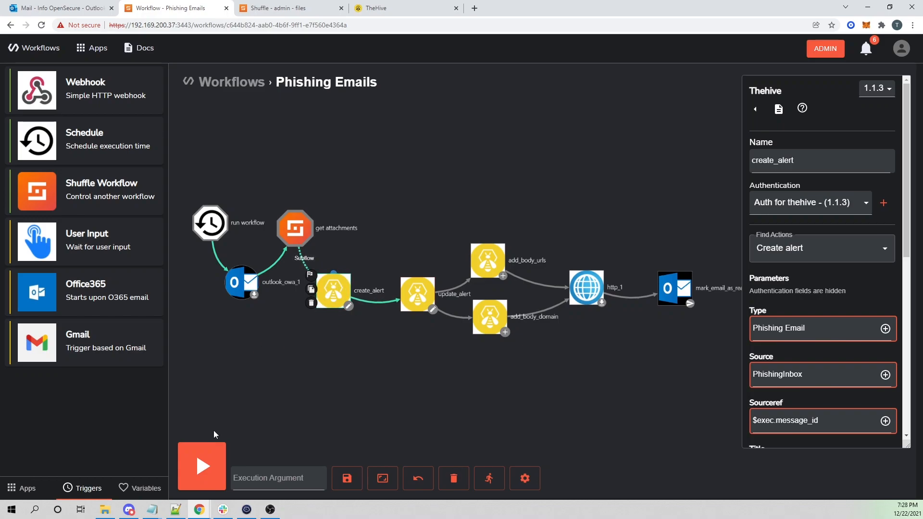
- Switch to TheHive and delete the existing Phish Alert from the alert list
{"action": "left_click", "coordinate": [375, 8]}
{"action": "left_click", "coordinate": [19, 219]}
{"action": "left_click", "coordinate": [43, 106]}
{"action": "left_click_drag", "start_coordinate": [60, 152], "coordinate": [450, 167]}
{"action": "left_click", "coordinate": [449, 158]}
{"action": "left_click_drag", "start_coordinate": [712, 245], "coordinate": [644, 223]}
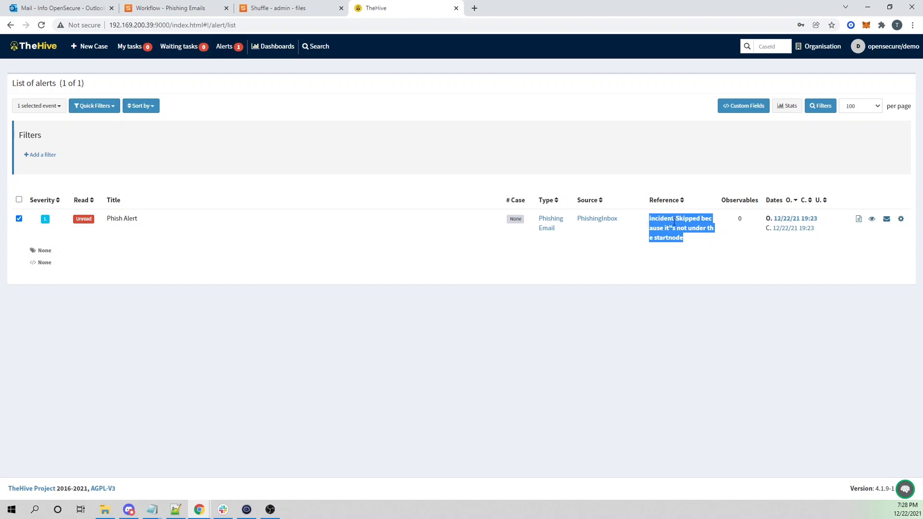
{"action": "left_click", "coordinate": [49, 107]}
{"action": "left_click", "coordinate": [52, 150]}
{"action": "left_click", "coordinate": [560, 121]}
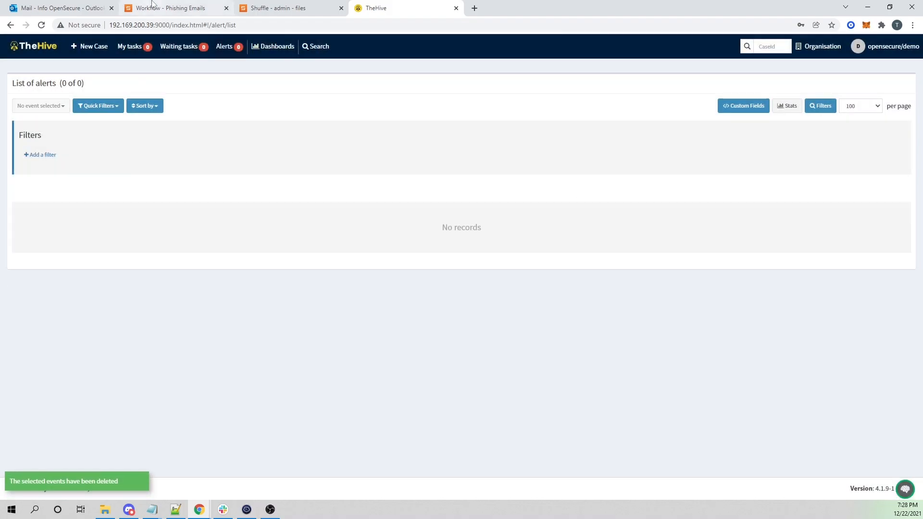
- Run the Phishing Emails workflow in Shuffle, open the new subflow execution and expand its create_alert result
{"action": "key", "text": "ctrl+2"}
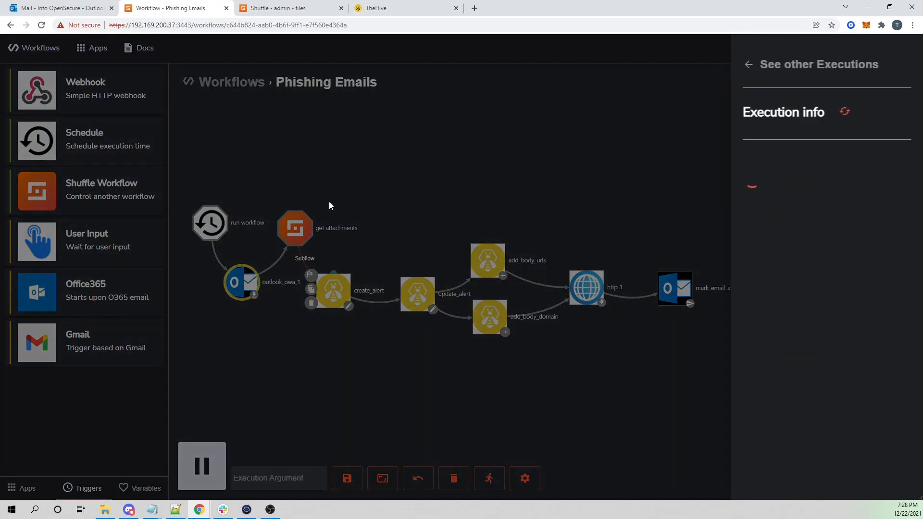
{"action": "key", "text": "ctrl+1"}
{"action": "left_click", "coordinate": [142, 14]}
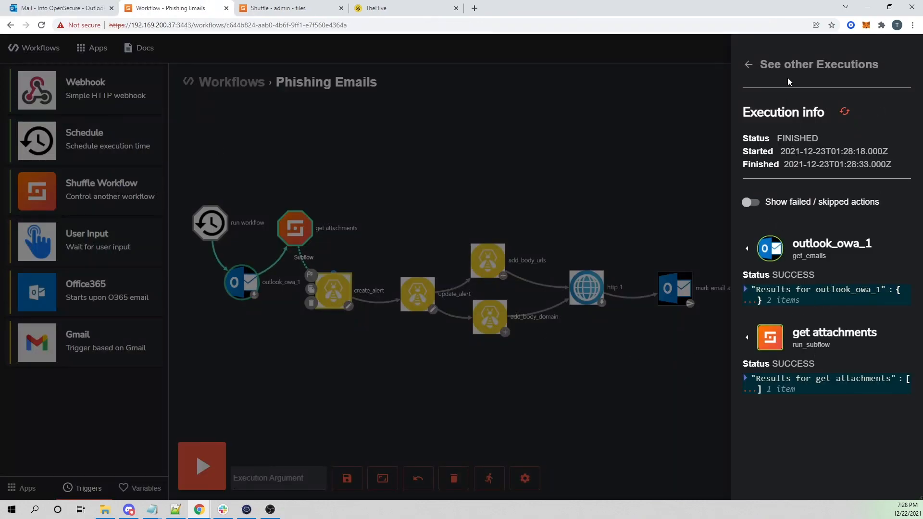
{"action": "left_click", "coordinate": [801, 68]}
{"action": "left_click", "coordinate": [823, 118]}
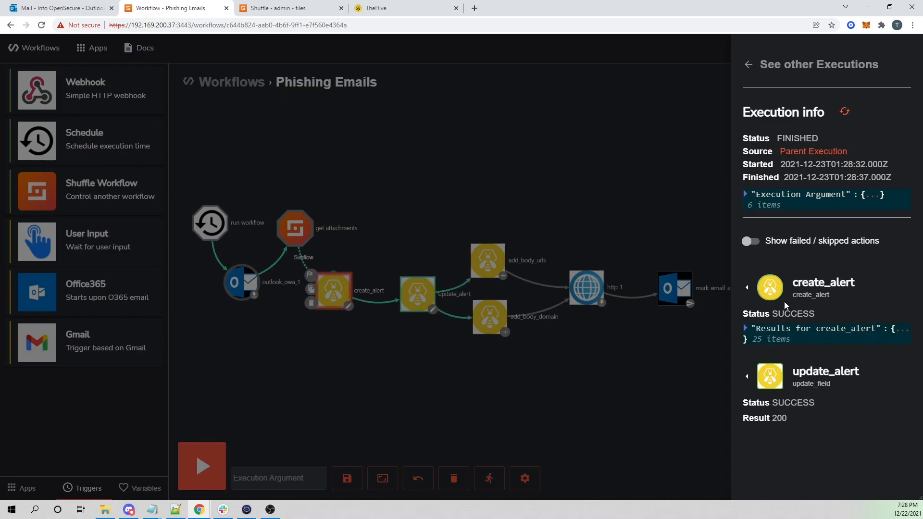
{"action": "left_click", "coordinate": [745, 328]}
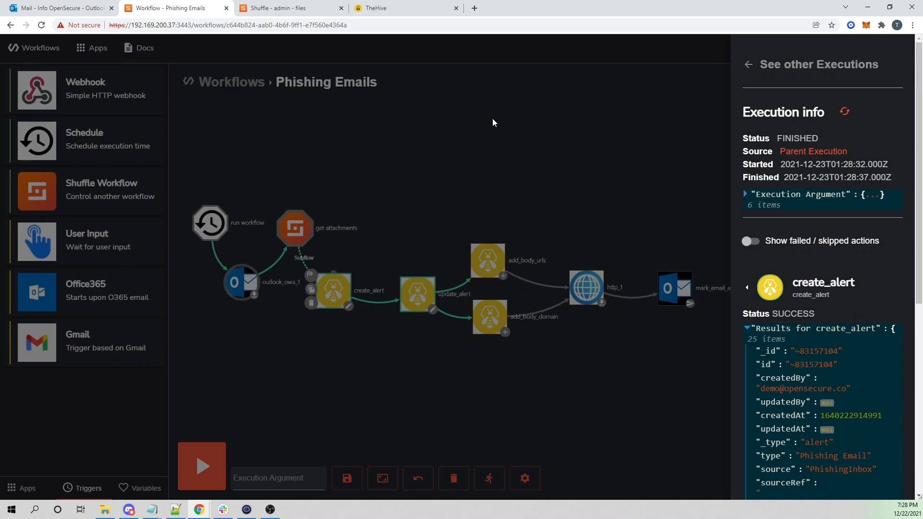
- Compare the new alert's reference in TheHive with the message_id in the subflow's execution argument
{"action": "left_click", "coordinate": [380, 8]}
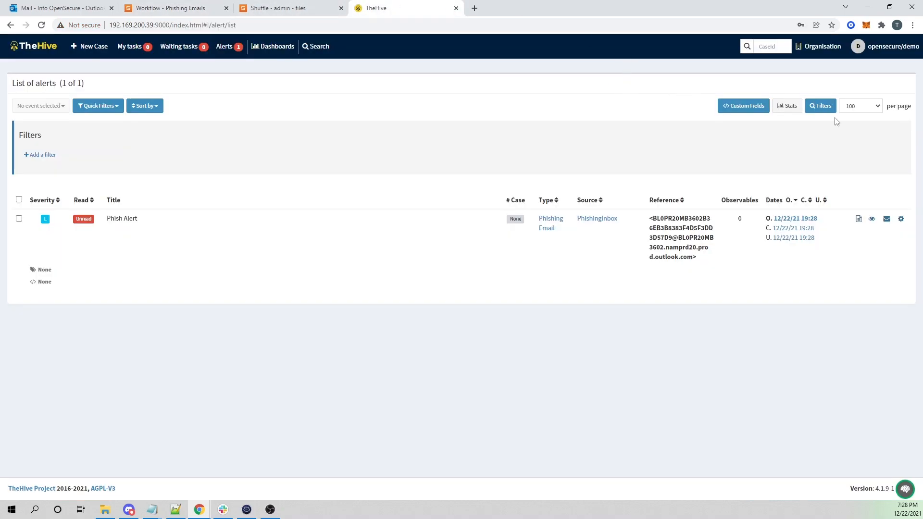
{"action": "left_click_drag", "start_coordinate": [654, 219], "coordinate": [691, 256]}
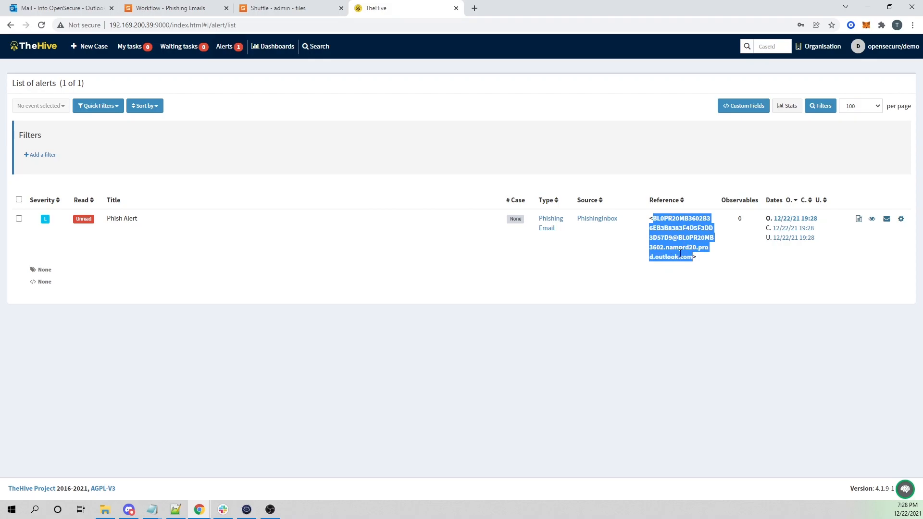
{"action": "left_click", "coordinate": [680, 260]}
{"action": "triple_click", "coordinate": [693, 256]}
{"action": "left_click", "coordinate": [173, 7]}
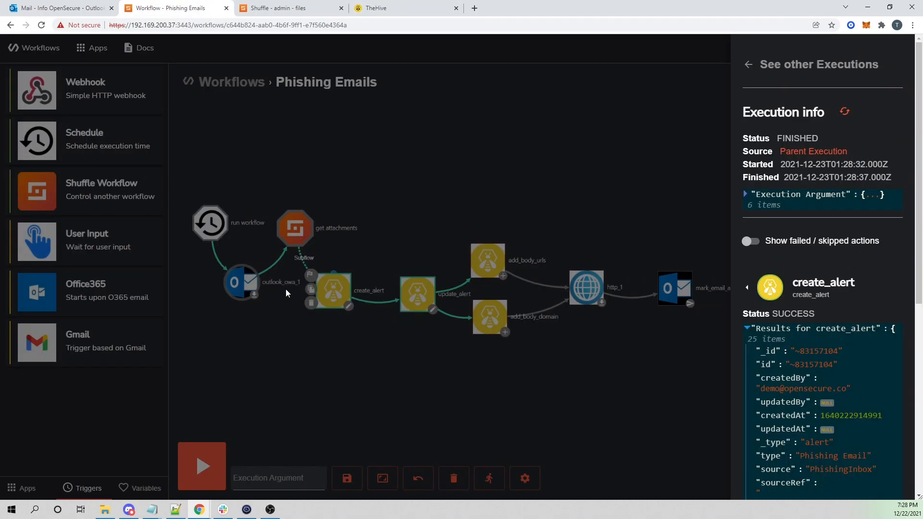
{"action": "left_click", "coordinate": [746, 194]}
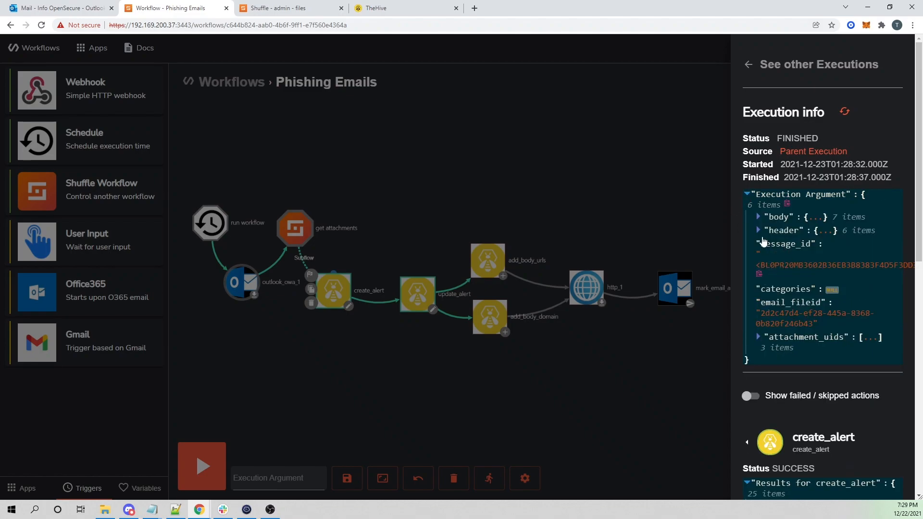
- Delete the newly created Phish Alert in TheHive and confirm its removal
{"action": "left_click", "coordinate": [377, 8]}
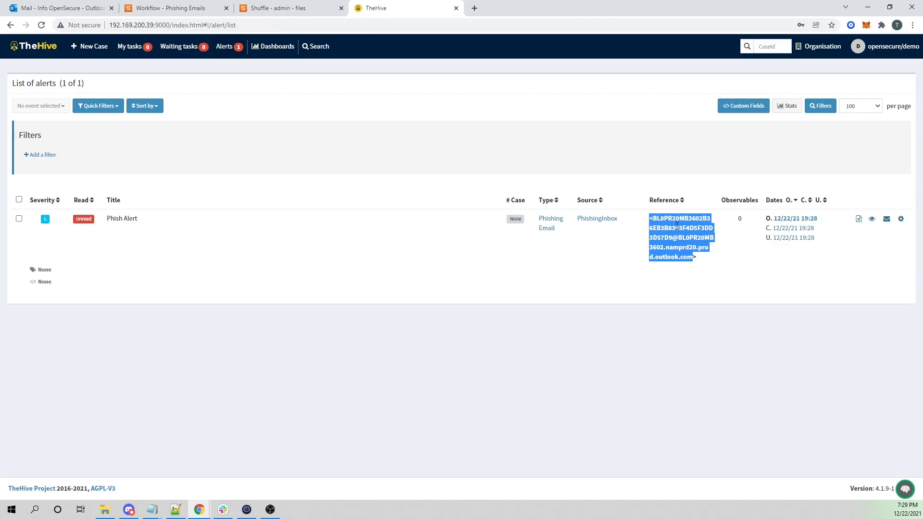
{"action": "left_click", "coordinate": [18, 218]}
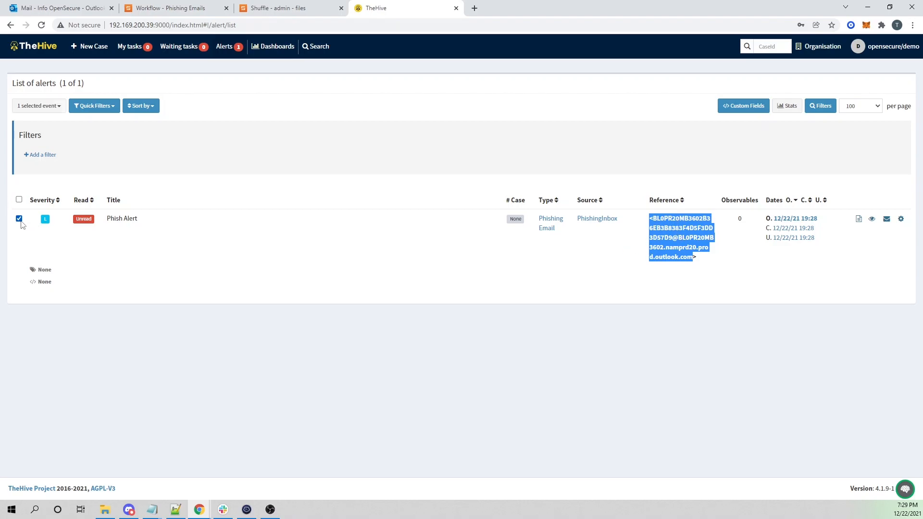
{"action": "left_click", "coordinate": [29, 107]}
{"action": "left_click", "coordinate": [54, 151]}
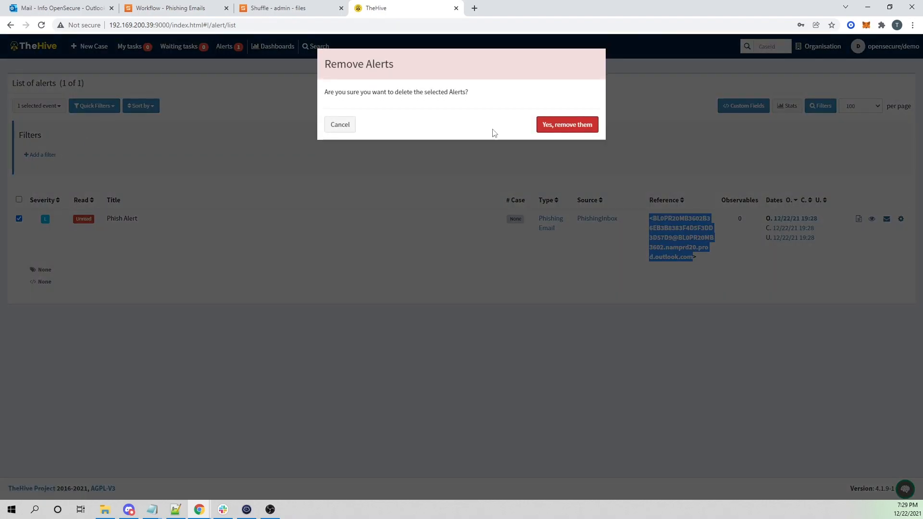
{"action": "left_click", "coordinate": [564, 126]}
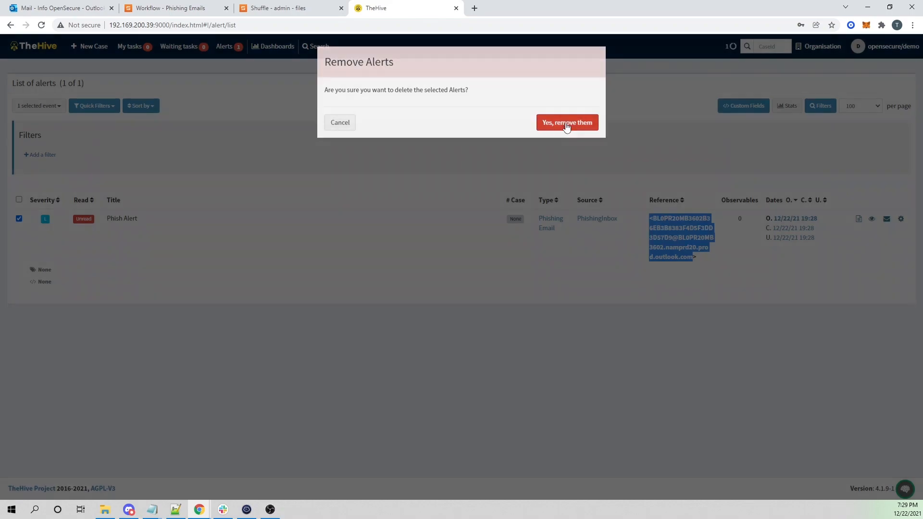
- Switch to the Phishing Emails workflow in Shuffle and reset the update_alert action's Cur id to create_alert's id
{"action": "left_click", "coordinate": [170, 8]}
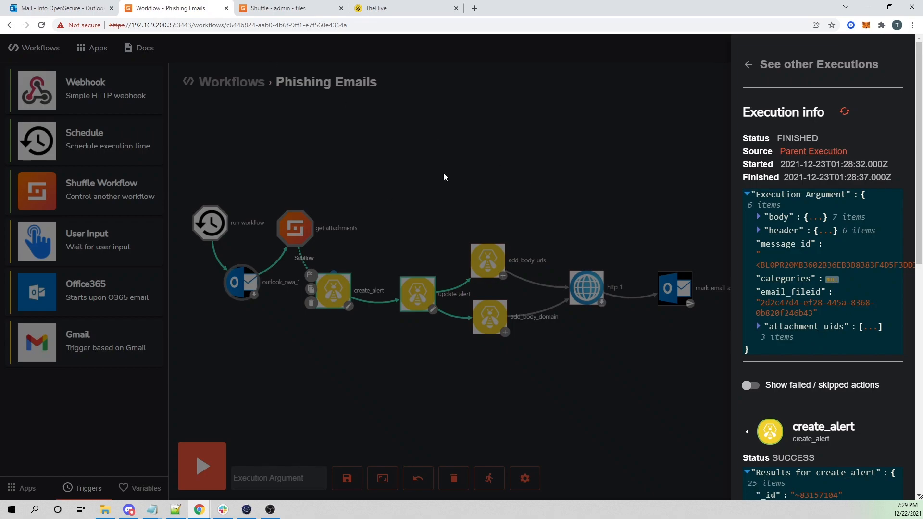
{"action": "left_click", "coordinate": [443, 172]}
{"action": "left_click", "coordinate": [425, 300]}
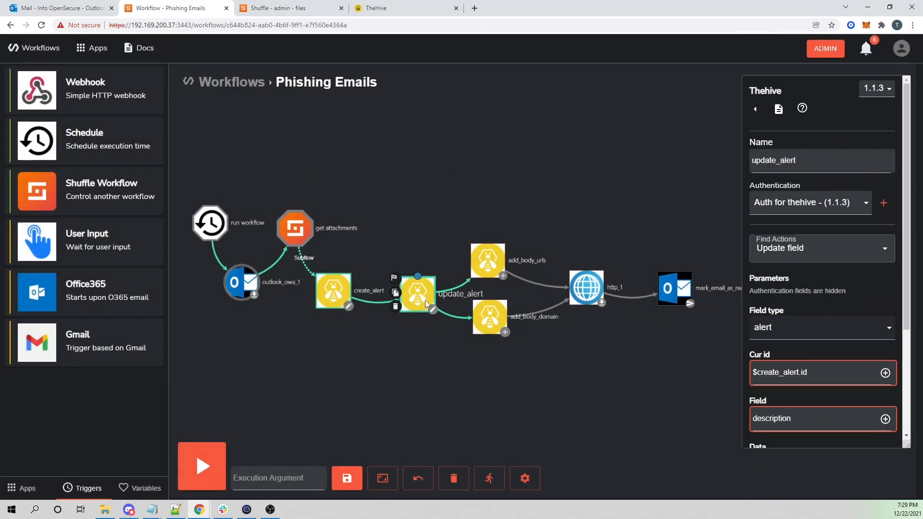
{"action": "left_click", "coordinate": [794, 372]}
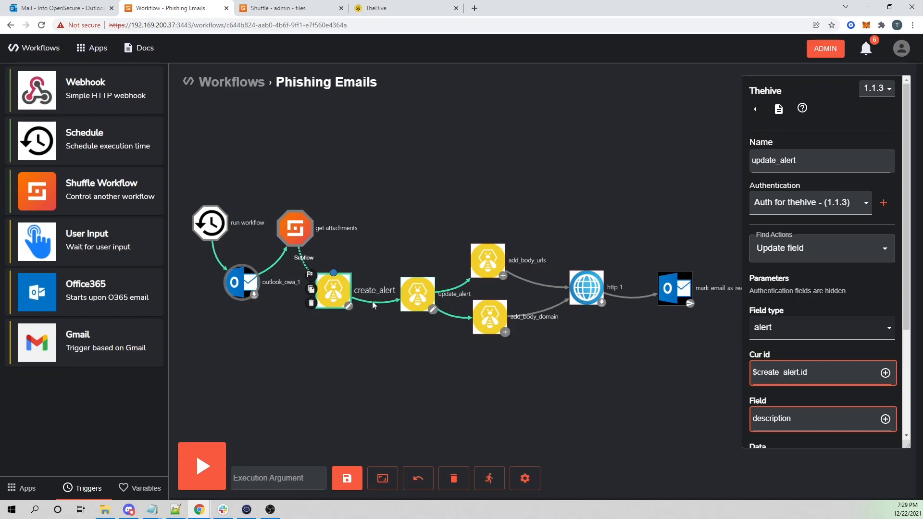
{"action": "key", "text": "ctrl+a"}
{"action": "key", "text": "BackSpace"}
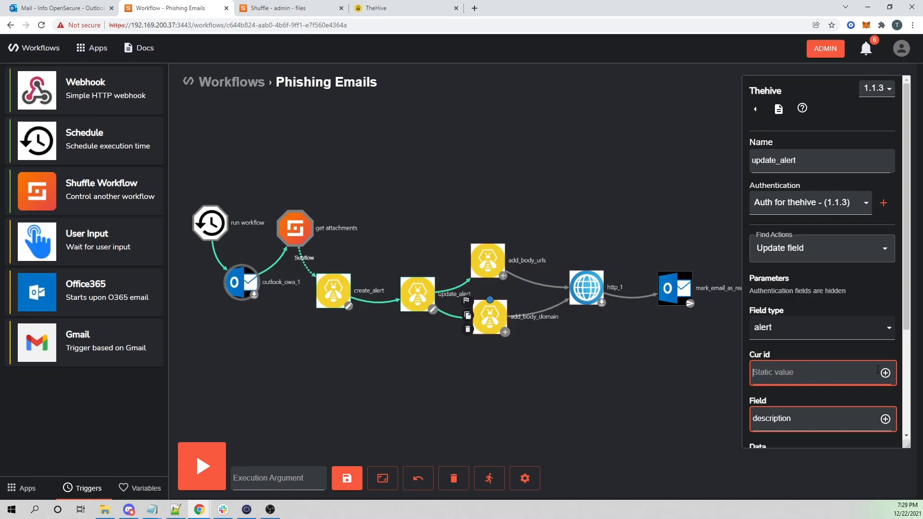
{"action": "left_click", "coordinate": [885, 373]}
{"action": "mouse_move", "coordinate": [724, 414]}
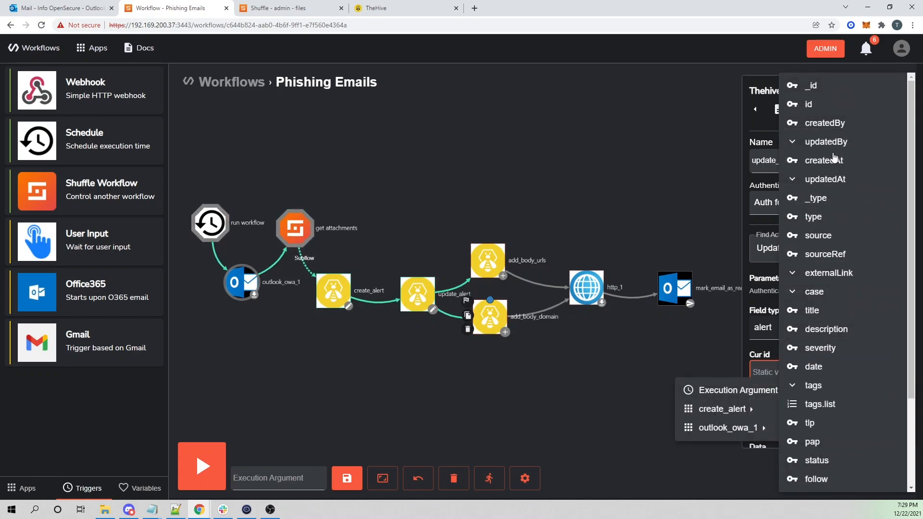
{"action": "left_click", "coordinate": [807, 106]}
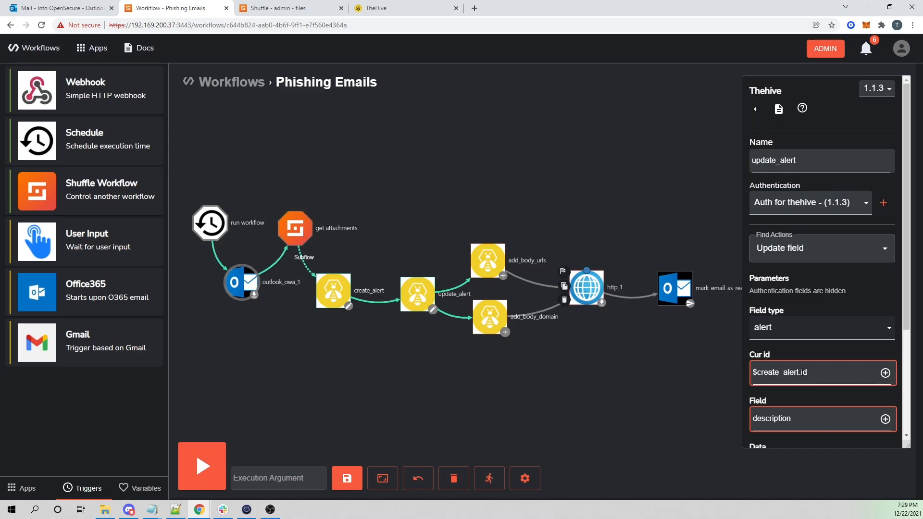
- Open the untitled description template in Notepad and replace outlook_owa_1 with exec in the Sender and To lines
{"action": "scroll", "coordinate": [858, 328], "scroll_direction": "down", "scroll_amount": 1}
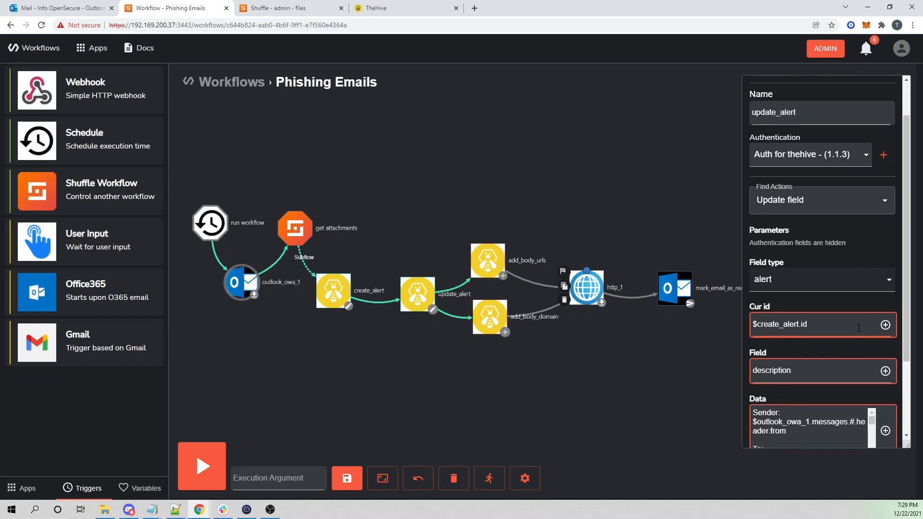
{"action": "scroll", "coordinate": [858, 328], "scroll_direction": "down", "scroll_amount": 1}
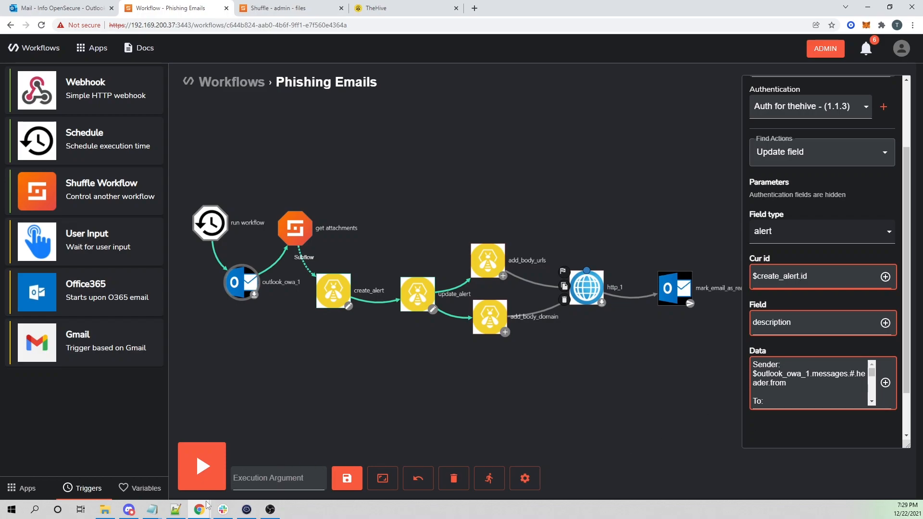
{"action": "mouse_move", "coordinate": [155, 514]}
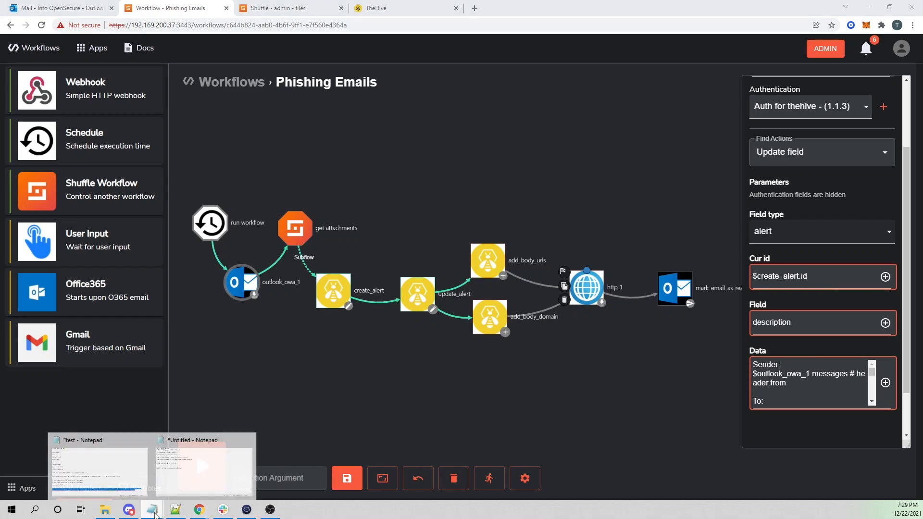
{"action": "left_click", "coordinate": [197, 487]}
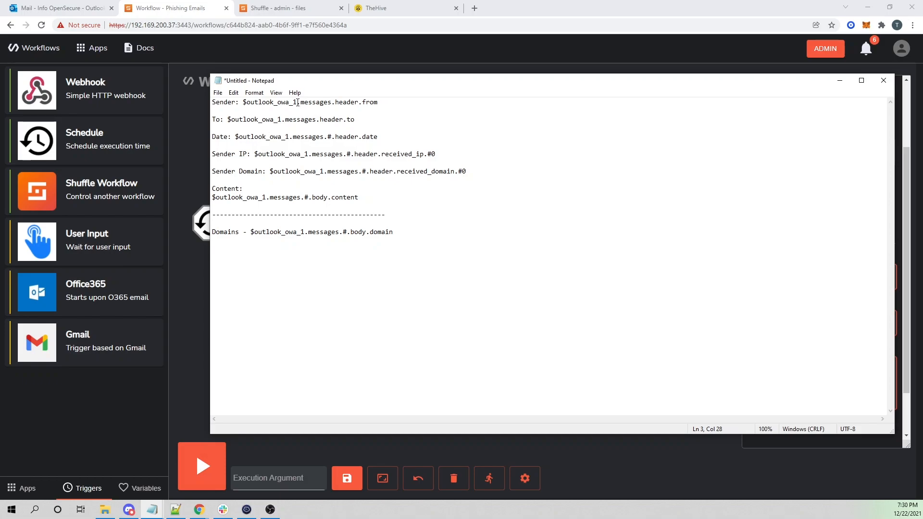
{"action": "left_click_drag", "start_coordinate": [297, 102], "coordinate": [248, 102]}
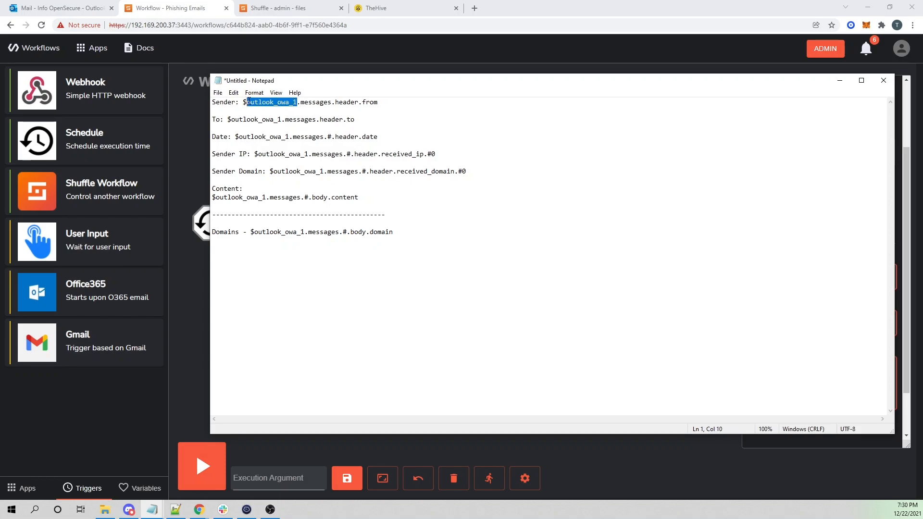
{"action": "type", "text": "exec"}
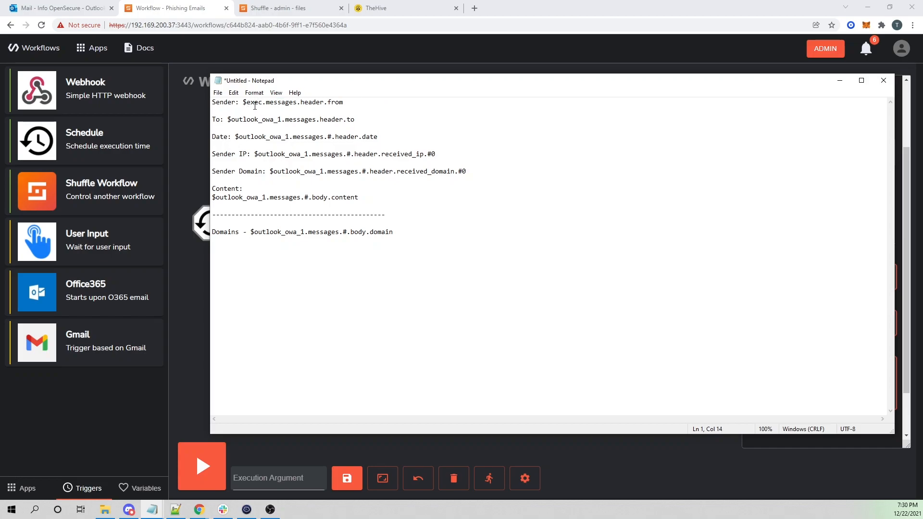
{"action": "left_click_drag", "start_coordinate": [248, 101], "coordinate": [266, 103]}
{"action": "left_click_drag", "start_coordinate": [283, 120], "coordinate": [238, 119]}
{"action": "type", "text": "exec"}
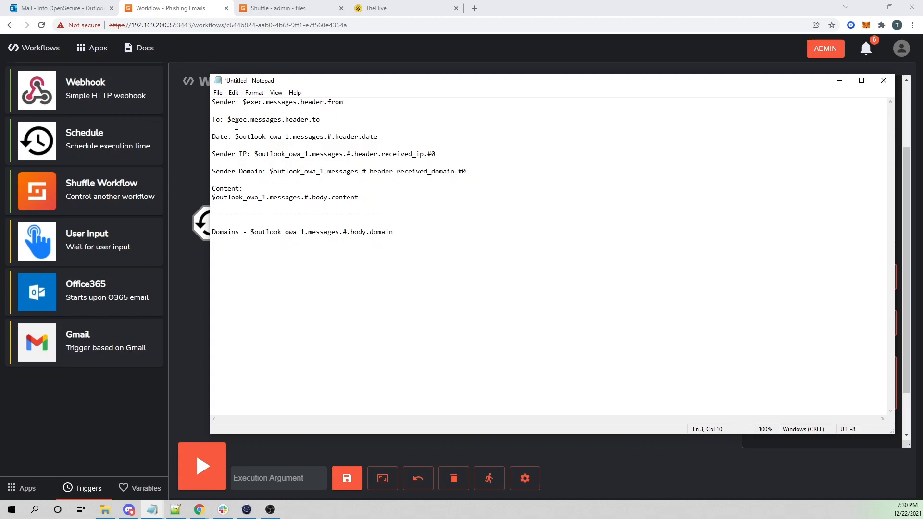
- Remove the .# index from the template's remaining messages variables and replace outlook_owa_1 with exec in the Date line
{"action": "key", "text": "BackSpace"}
{"action": "key", "text": "BackSpace"}
{"action": "key", "text": "BackSpace"}
{"action": "key", "text": "BackSpace"}
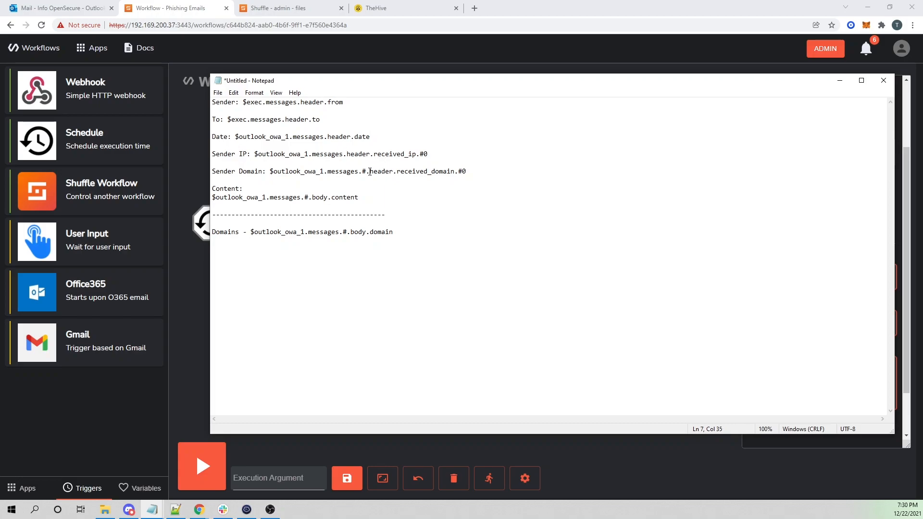
{"action": "key", "text": "BackSpace"}
{"action": "key", "text": "BackSpace"}
{"action": "left_click", "coordinate": [308, 198]}
{"action": "key", "text": "BackSpace"}
{"action": "key", "text": "BackSpace"}
{"action": "key", "text": "BackSpace"}
{"action": "key", "text": "BackSpace"}
{"action": "left_click_drag", "start_coordinate": [289, 136], "coordinate": [240, 140]}
{"action": "type", "text": "exec"}
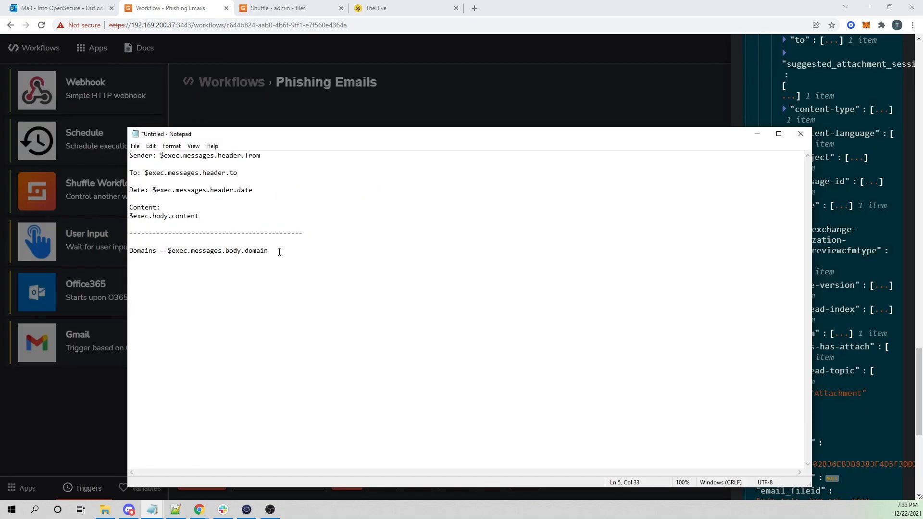
- Replace the update_alert action's Data in Shuffle with the edited $exec template from Notepad and save the workflow
{"action": "left_click_drag", "start_coordinate": [273, 252], "coordinate": [129, 153]}
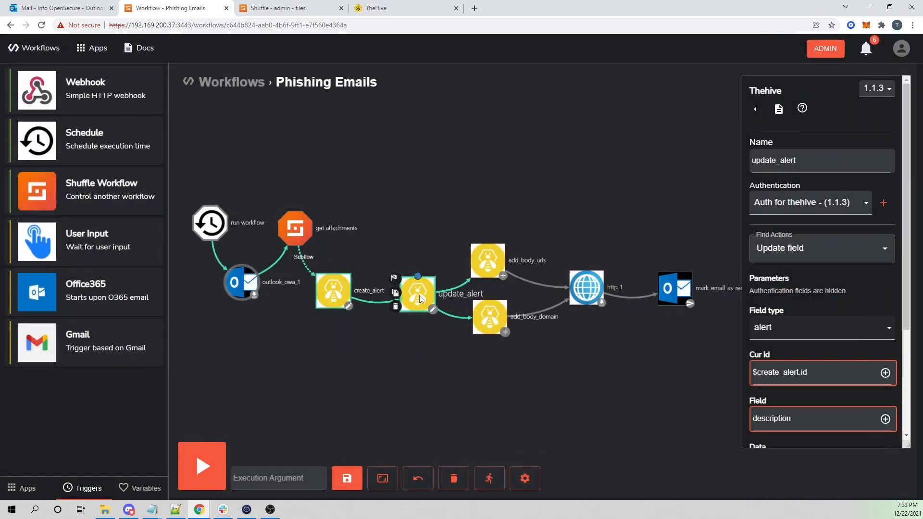
{"action": "scroll", "coordinate": [817, 312], "scroll_direction": "down", "scroll_amount": 3}
{"action": "left_click", "coordinate": [755, 316]}
{"action": "key", "text": "ctrl+a"}
{"action": "key", "text": "BackSpace"}
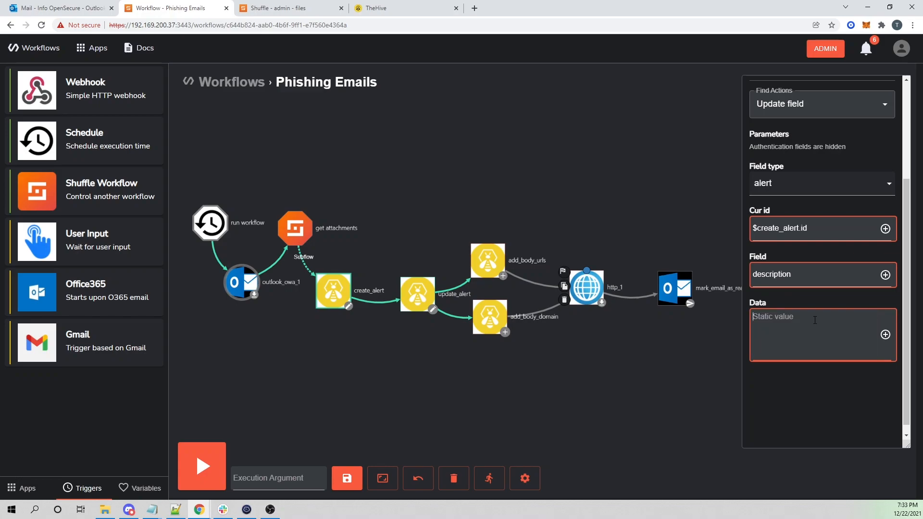
{"action": "key", "text": "ctrl+z"}
{"action": "scroll", "coordinate": [814, 320], "scroll_direction": "up", "scroll_amount": 3}
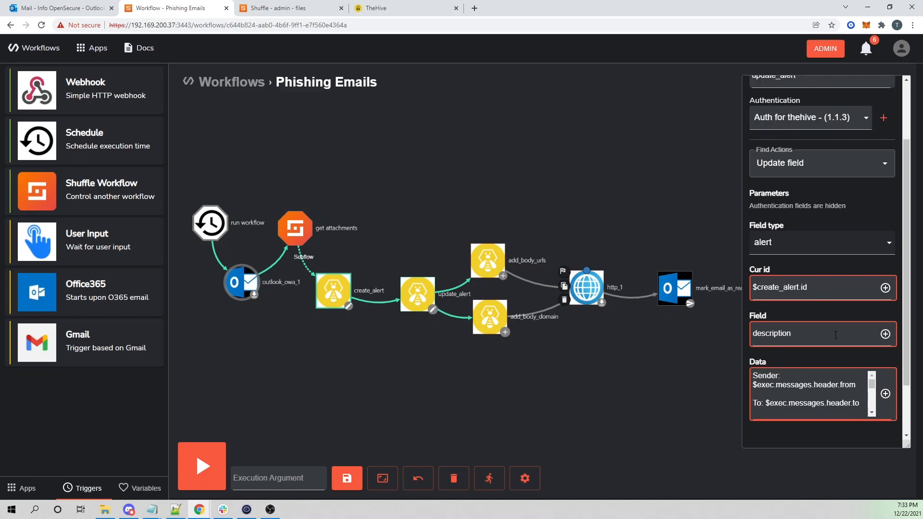
{"action": "left_click", "coordinate": [347, 478]}
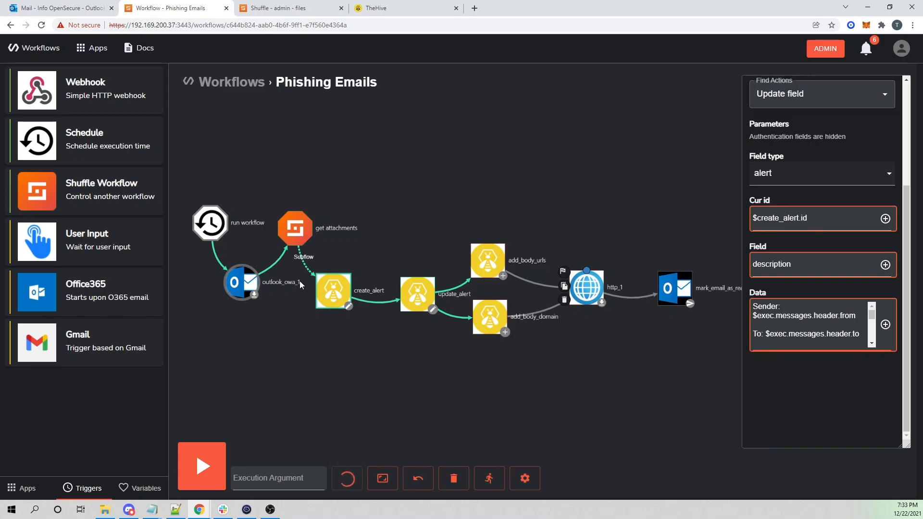
- Check TheHive's alert list, run the Phishing Emails workflow in Shuffle and open its newest subflow execution
{"action": "left_click", "coordinate": [280, 7]}
{"action": "left_click", "coordinate": [380, 7]}
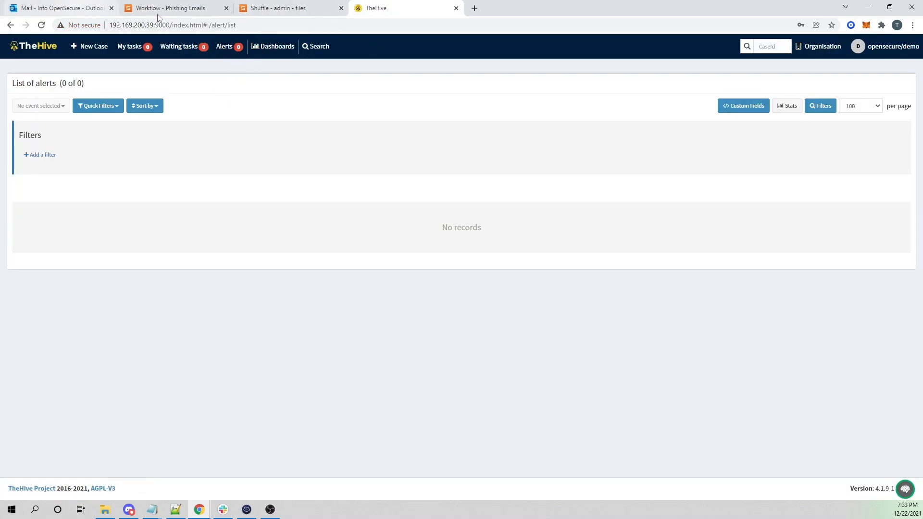
{"action": "left_click", "coordinate": [183, 14]}
{"action": "left_click", "coordinate": [202, 465]}
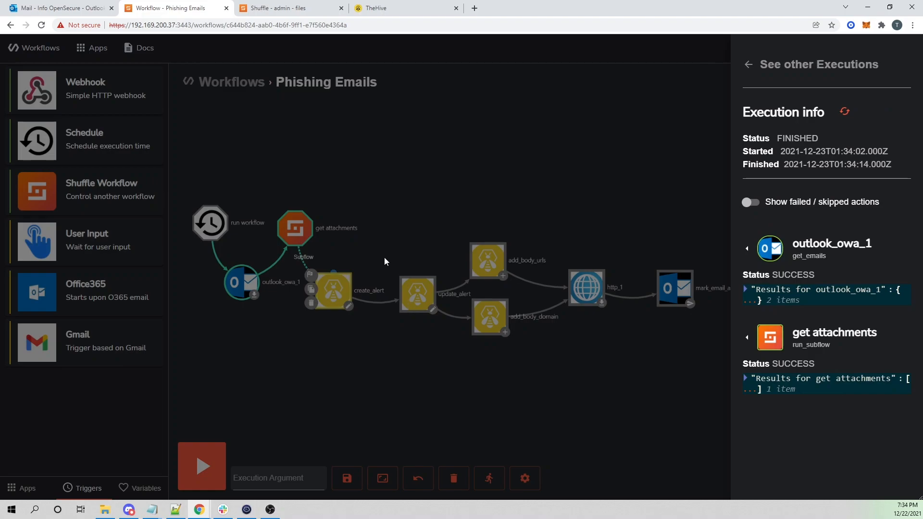
{"action": "left_click", "coordinate": [792, 65]}
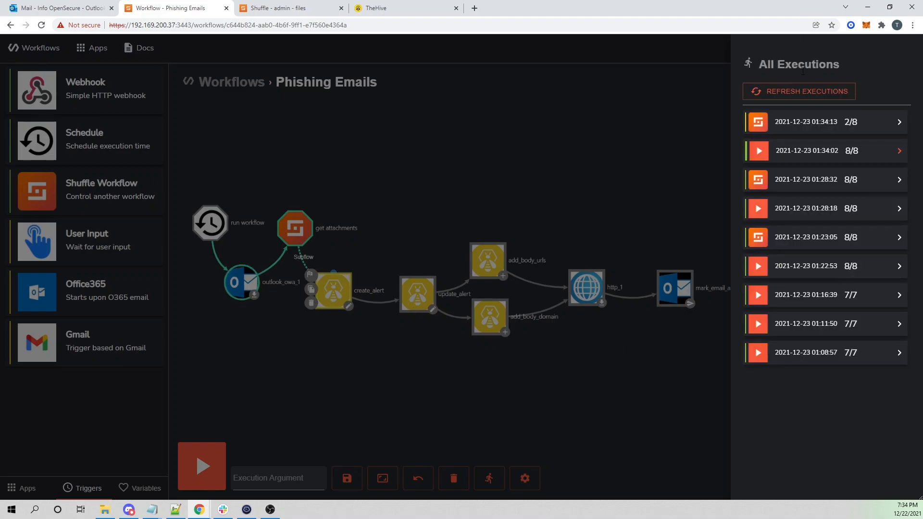
{"action": "left_click", "coordinate": [820, 121]}
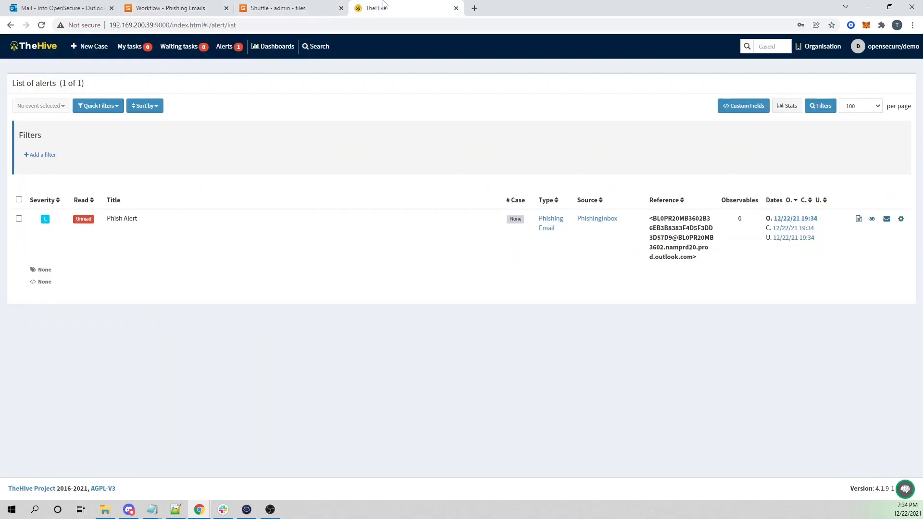
- Preview the new Phish Alert in TheHive and compare its description fields with the variables in the Notepad template
{"action": "left_click", "coordinate": [385, 7]}
{"action": "left_click", "coordinate": [858, 219]}
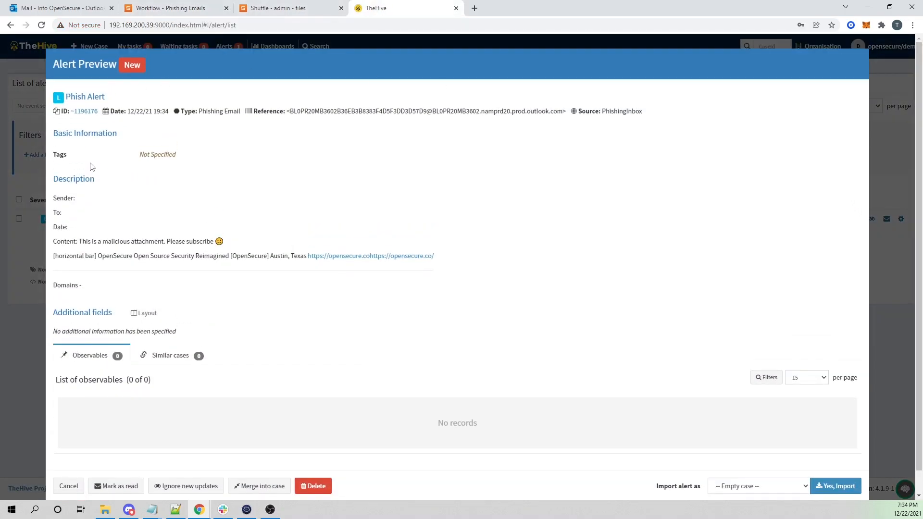
{"action": "left_click_drag", "start_coordinate": [67, 199], "coordinate": [61, 225]}
{"action": "mouse_move", "coordinate": [153, 511]}
{"action": "left_click", "coordinate": [197, 463]}
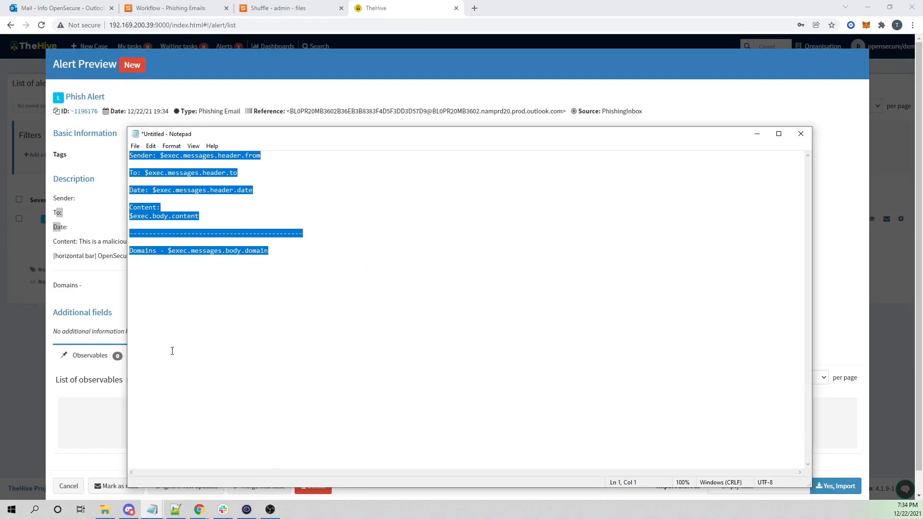
{"action": "left_click", "coordinate": [286, 155]}
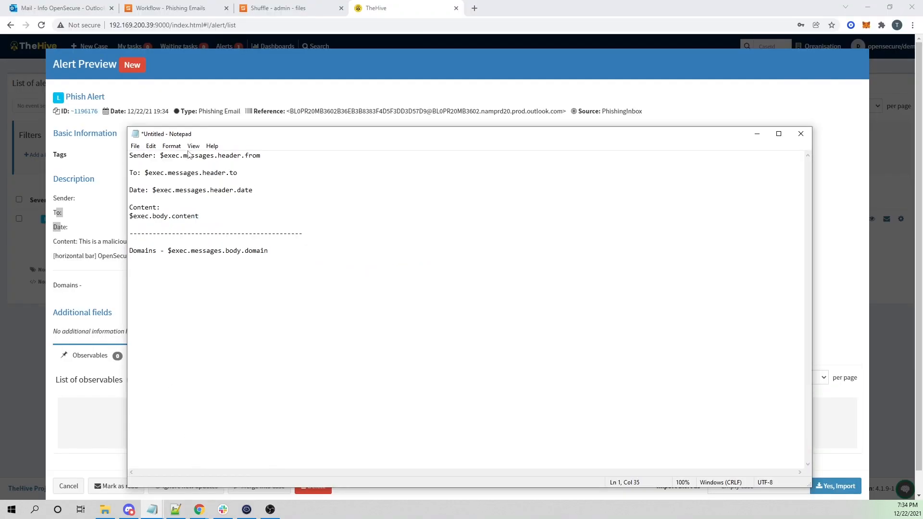
{"action": "left_click_drag", "start_coordinate": [253, 134], "coordinate": [3, 123]}
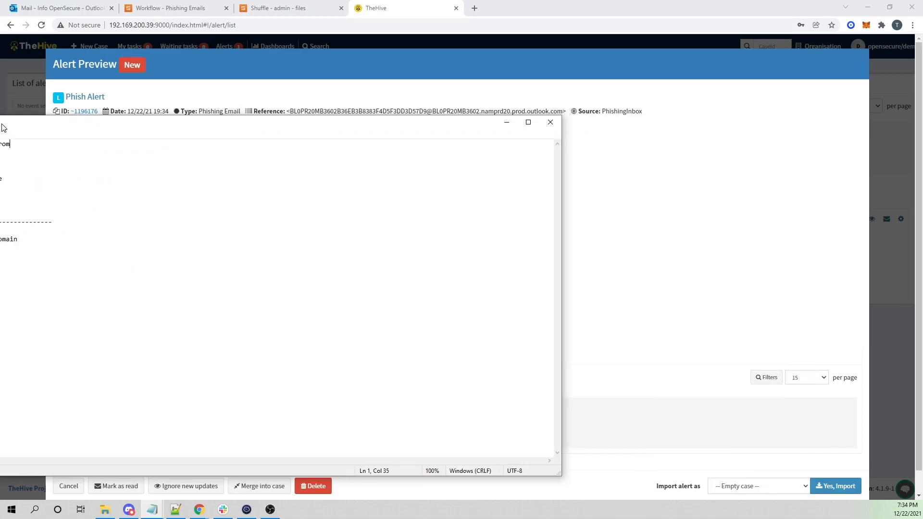
- Return to the subflow execution in Shuffle and expand its execution argument and header to check the paths against the Notepad template
{"action": "left_click", "coordinate": [189, 7]}
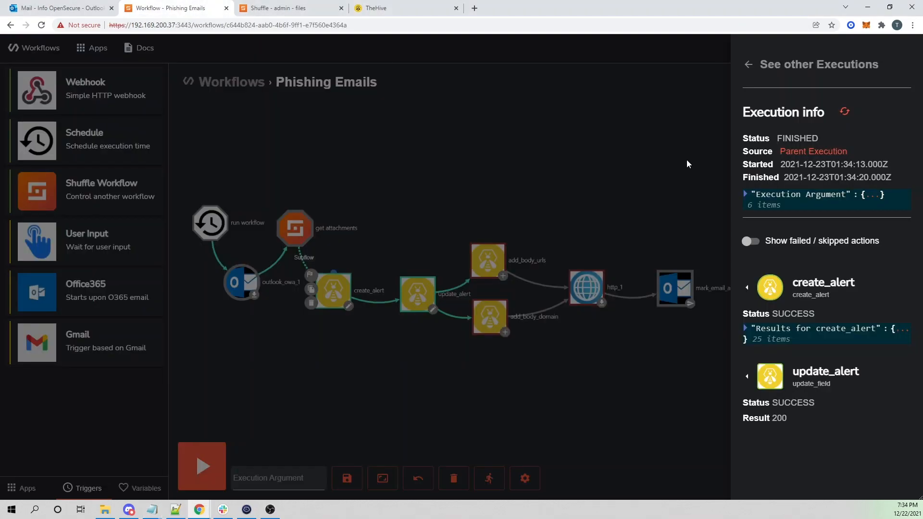
{"action": "left_click", "coordinate": [497, 479]}
{"action": "left_click", "coordinate": [489, 480]}
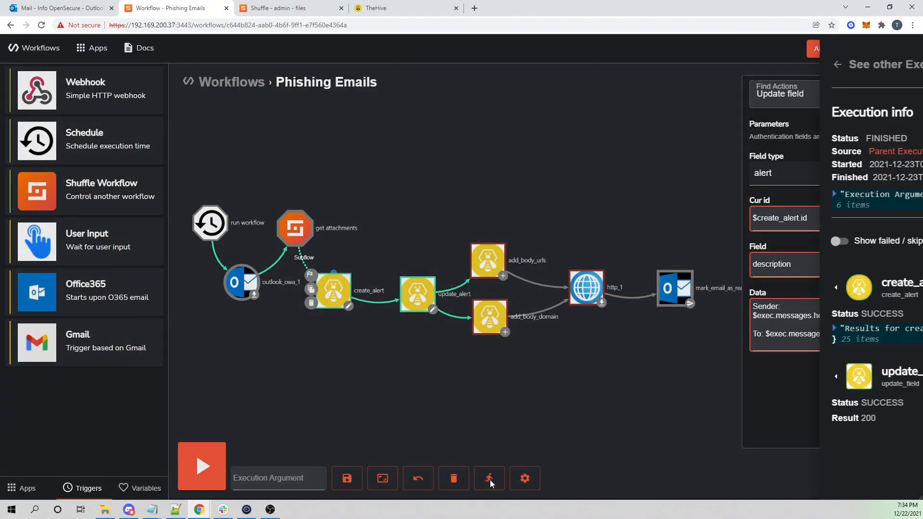
{"action": "left_click", "coordinate": [746, 194]}
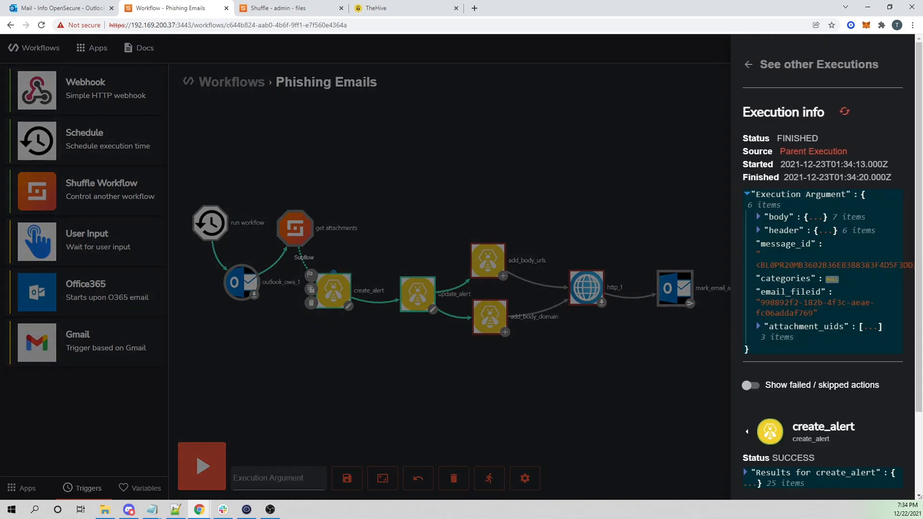
{"action": "key", "text": "alt+Tab"}
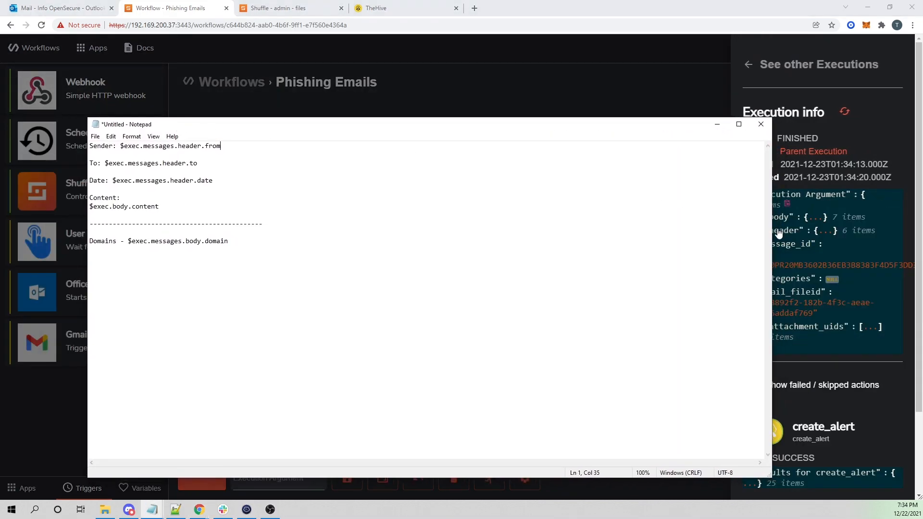
{"action": "left_click_drag", "start_coordinate": [771, 230], "coordinate": [454, 221]}
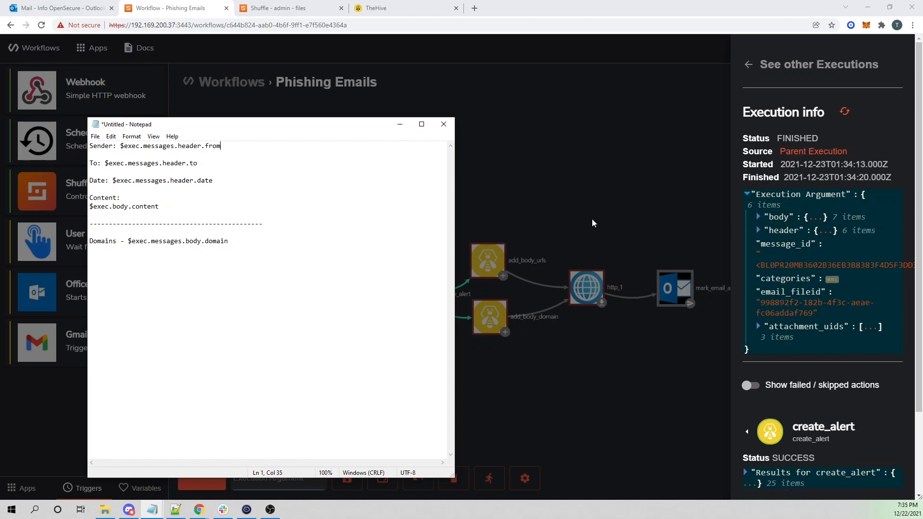
{"action": "left_click", "coordinate": [17, 365]}
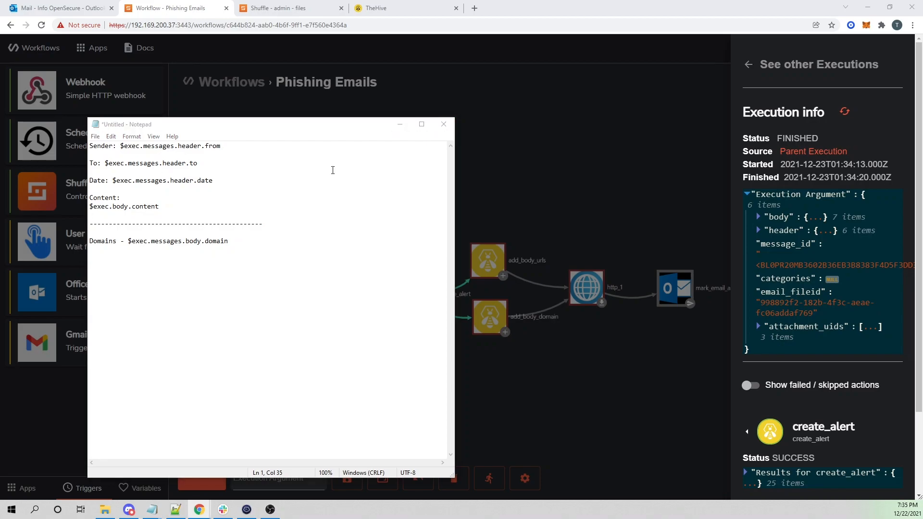
{"action": "left_click", "coordinate": [757, 212]}
{"action": "left_click", "coordinate": [759, 230]}
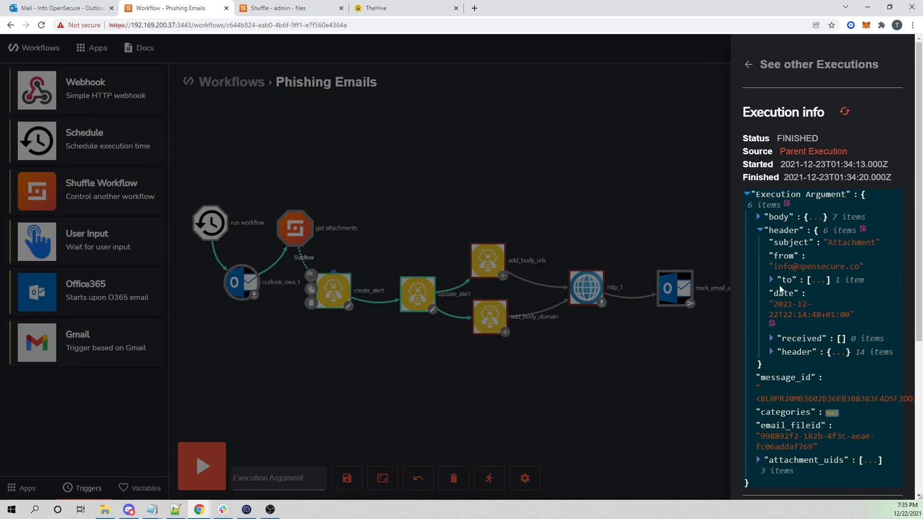
{"action": "mouse_move", "coordinate": [149, 510]}
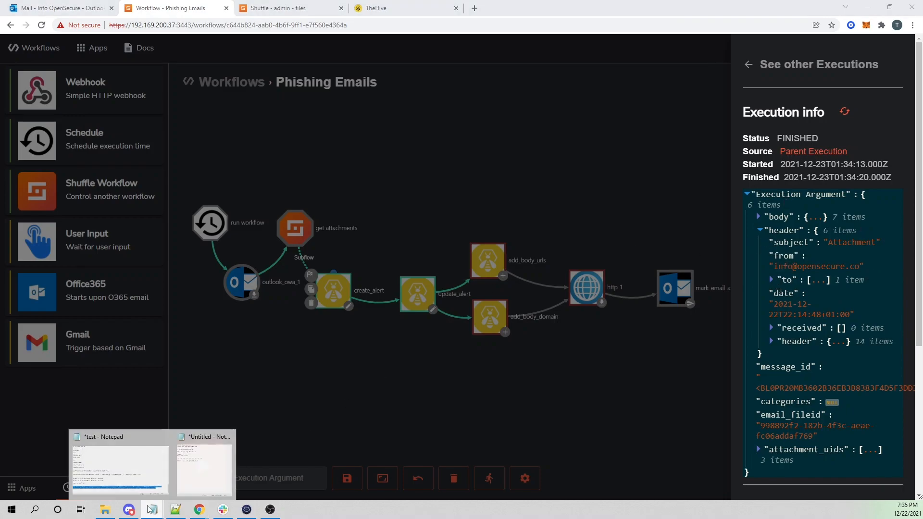
- Compare the Notepad template with the Shuffle execution argument and expand the header's recipient list to check its path
{"action": "left_click", "coordinate": [204, 466]}
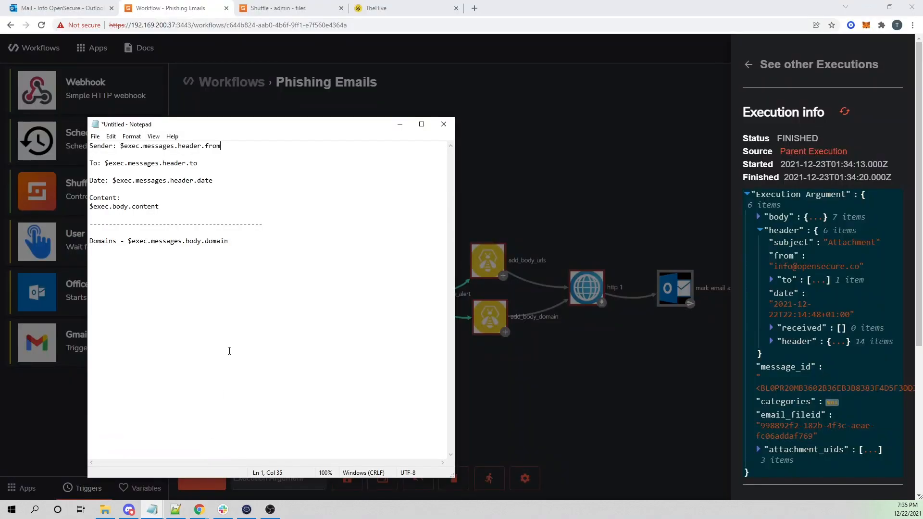
{"action": "left_click", "coordinate": [771, 280]}
{"action": "right_click", "coordinate": [719, 371]}
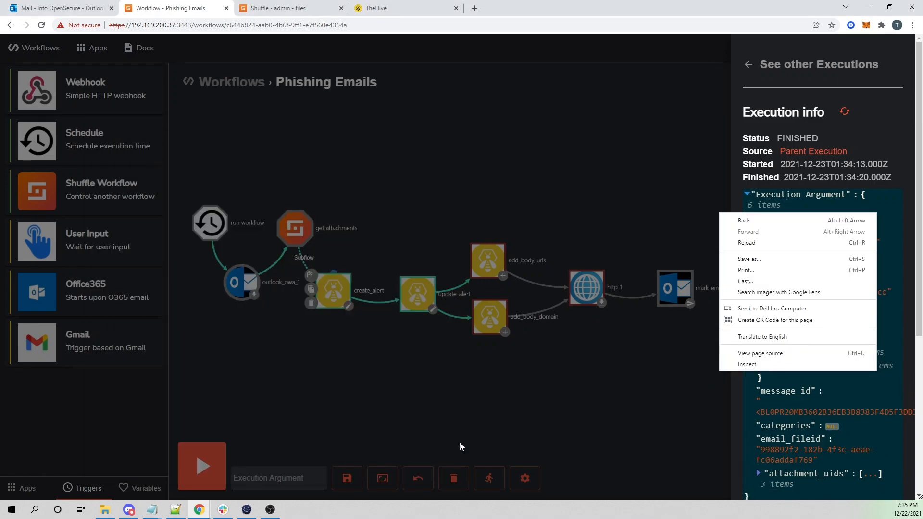
{"action": "left_click", "coordinate": [906, 280]}
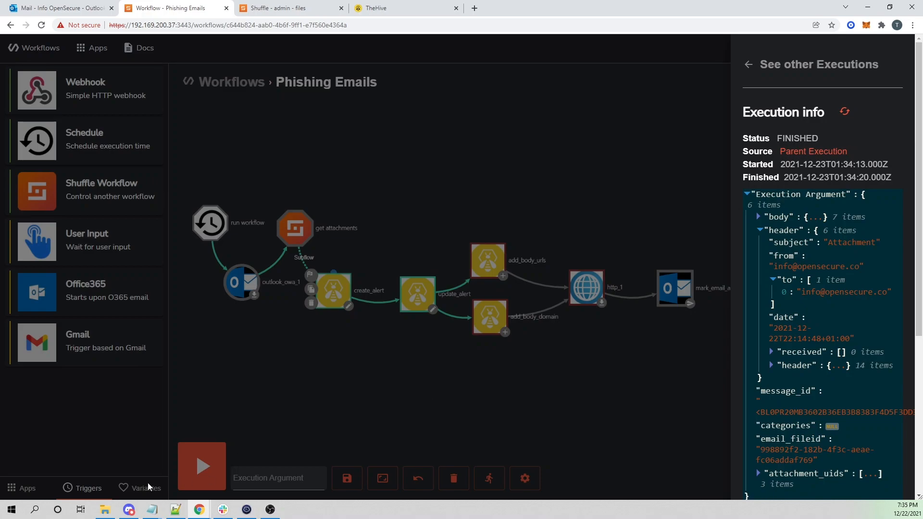
- Shorten the Sender and To variables in the Notepad template to $exec.header.from and $exec.header.to
{"action": "mouse_move", "coordinate": [152, 508]}
{"action": "left_click", "coordinate": [203, 472]}
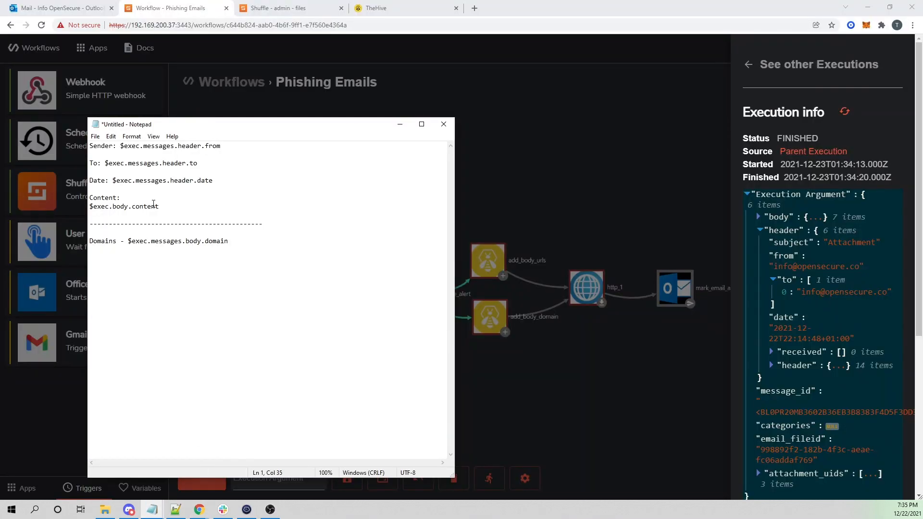
{"action": "key", "text": "BackSpace"}
{"action": "key", "text": "BackSpace"}
{"action": "key", "text": "BackSpace"}
{"action": "key", "text": "BackSpace"}
{"action": "key", "text": "BackSpace"}
{"action": "key", "text": "BackSpace"}
{"action": "key", "text": "BackSpace"}
{"action": "key", "text": "BackSpace"}
{"action": "key", "text": "BackSpace"}
{"action": "key", "text": "Down"}
{"action": "key", "text": "BackSpace"}
{"action": "key", "text": "BackSpace"}
{"action": "key", "text": "BackSpace"}
{"action": "key", "text": "BackSpace"}
{"action": "key", "text": "BackSpace"}
{"action": "key", "text": "BackSpace"}
{"action": "key", "text": "BackSpace"}
{"action": "key", "text": "BackSpace"}
{"action": "key", "text": "BackSpace"}
{"action": "key", "text": "Down"}
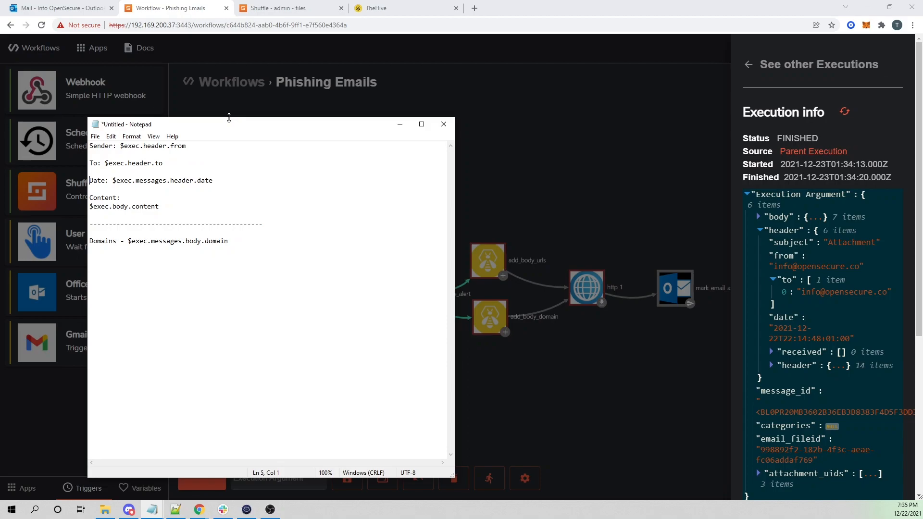
- Check the header path in Shuffle's execution argument and shorten the Notepad template's Date variable to $exec.header.date
{"action": "left_click", "coordinate": [379, 8]}
{"action": "key", "text": "ctrl+shift+Tab"}
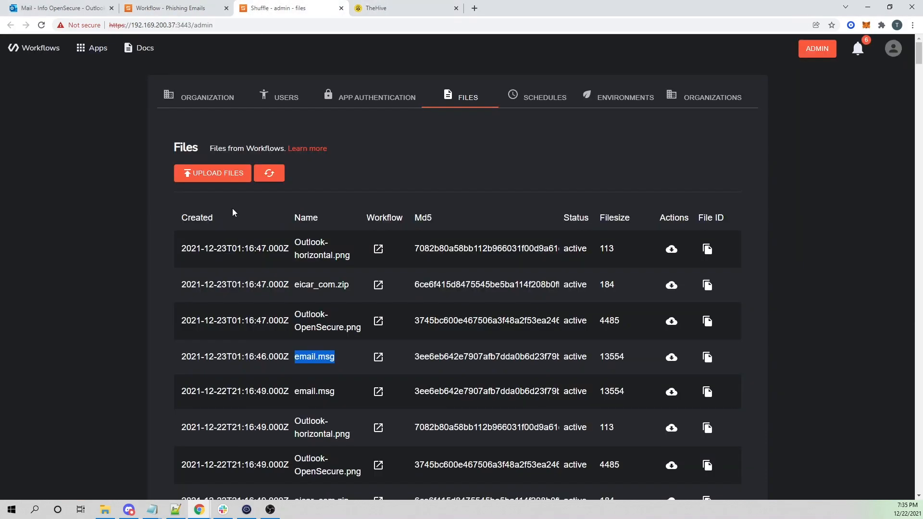
{"action": "key", "text": "ctrl+shift+Tab"}
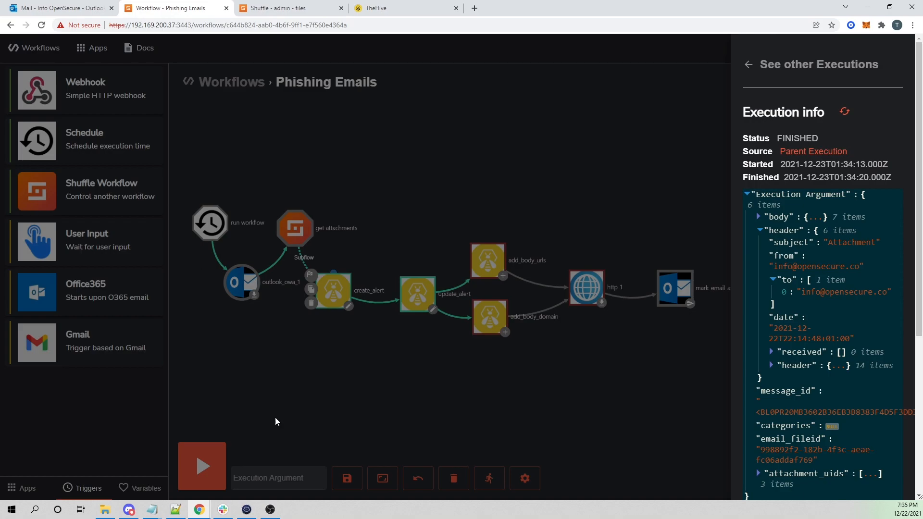
{"action": "left_click", "coordinate": [152, 509]}
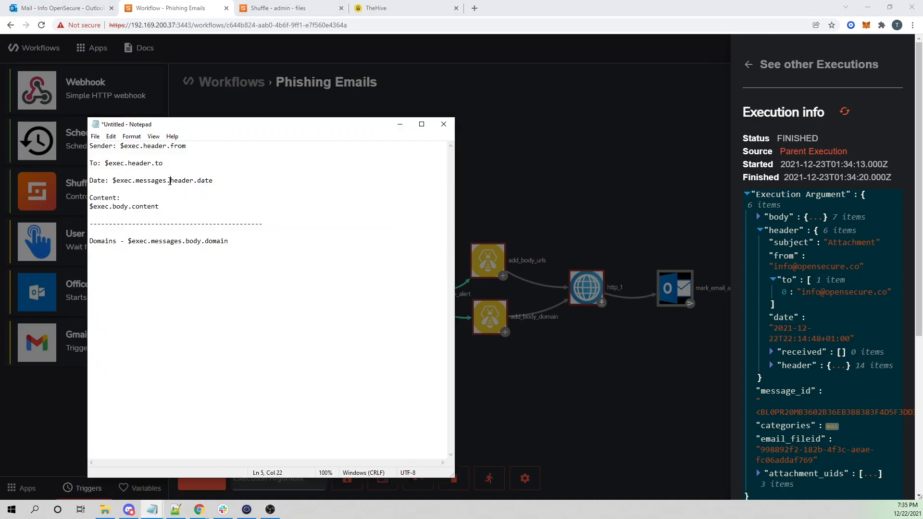
{"action": "key", "text": "BackSpace"}
{"action": "key", "text": "BackSpace"}
{"action": "key", "text": "BackSpace"}
{"action": "key", "text": "BackSpace"}
{"action": "key", "text": "BackSpace"}
{"action": "key", "text": "BackSpace"}
{"action": "key", "text": "BackSpace"}
{"action": "key", "text": "BackSpace"}
{"action": "key", "text": "BackSpace"}
- Check the alert's description in TheHive, shorten the Notepad template's Domains variable to $exec.body.domain and copy the whole template
{"action": "left_click", "coordinate": [379, 8]}
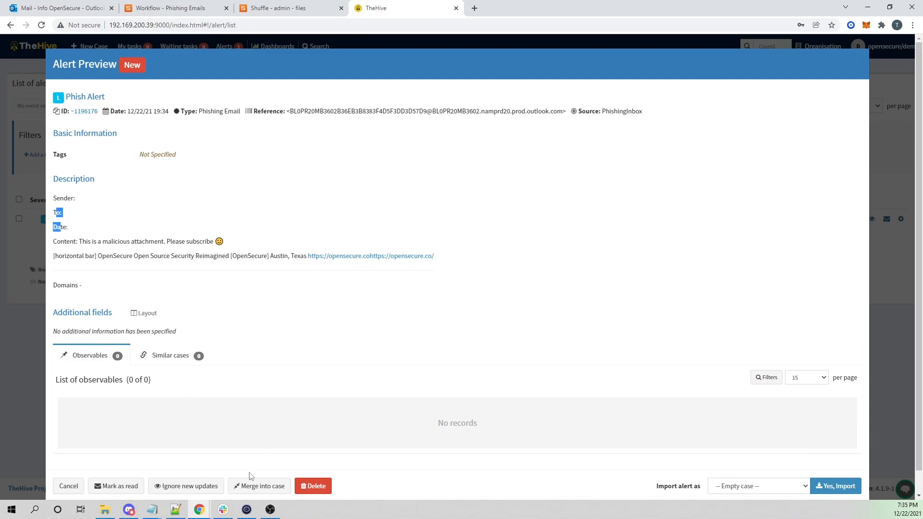
{"action": "mouse_move", "coordinate": [152, 510]}
{"action": "left_click", "coordinate": [207, 457]}
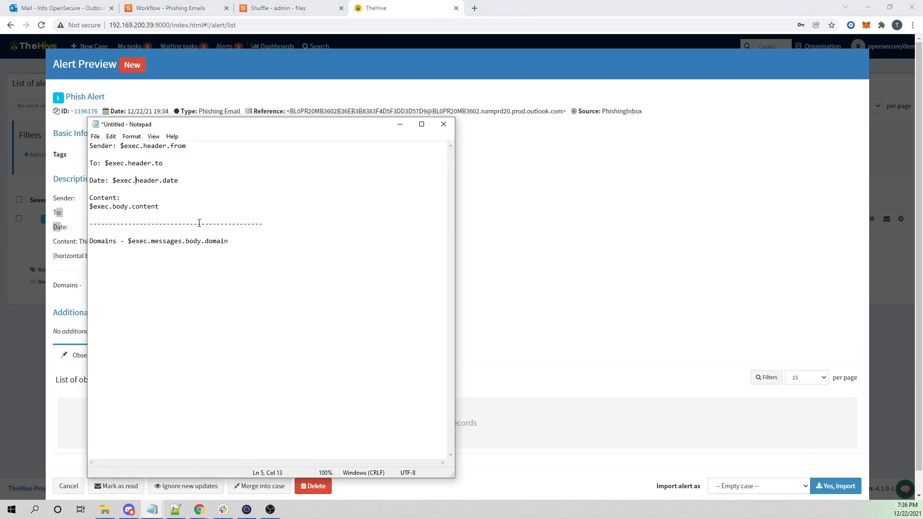
{"action": "left_click", "coordinate": [187, 245]}
{"action": "key", "text": "BackSpace"}
{"action": "key", "text": "BackSpace"}
{"action": "key", "text": "BackSpace"}
{"action": "key", "text": "BackSpace"}
{"action": "key", "text": "BackSpace"}
{"action": "key", "text": "BackSpace"}
{"action": "key", "text": "BackSpace"}
{"action": "key", "text": "BackSpace"}
{"action": "key", "text": "BackSpace"}
{"action": "left_click_drag", "start_coordinate": [207, 241], "coordinate": [86, 139]}
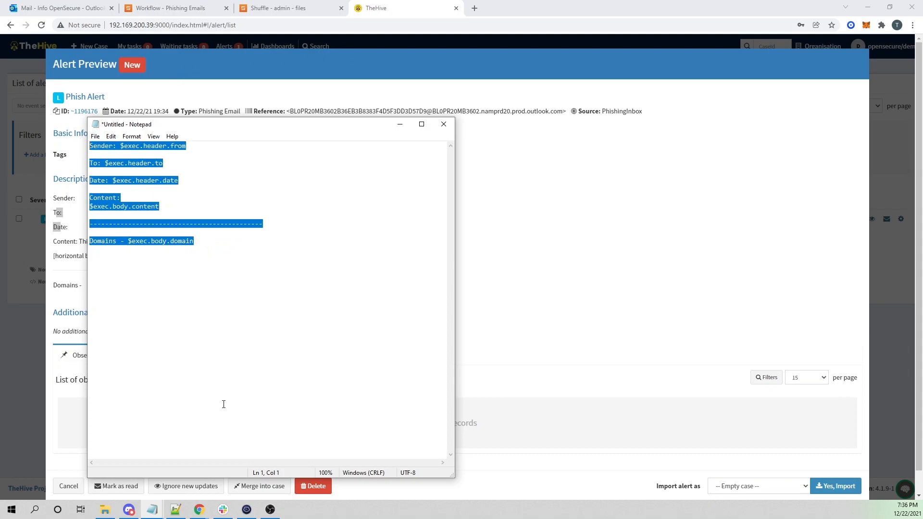
- Delete the previewed Phish Alert in TheHive and confirm its removal
{"action": "left_click", "coordinate": [313, 486]}
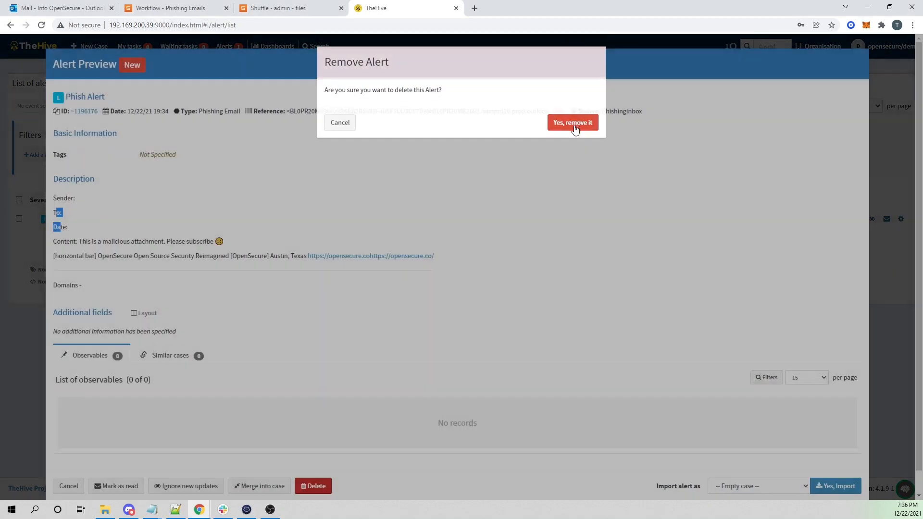
{"action": "left_click", "coordinate": [575, 128]}
- Replace the Data of Shuffle's update_alert action with the shortened $exec template and save the workflow
{"action": "left_click", "coordinate": [158, 7]}
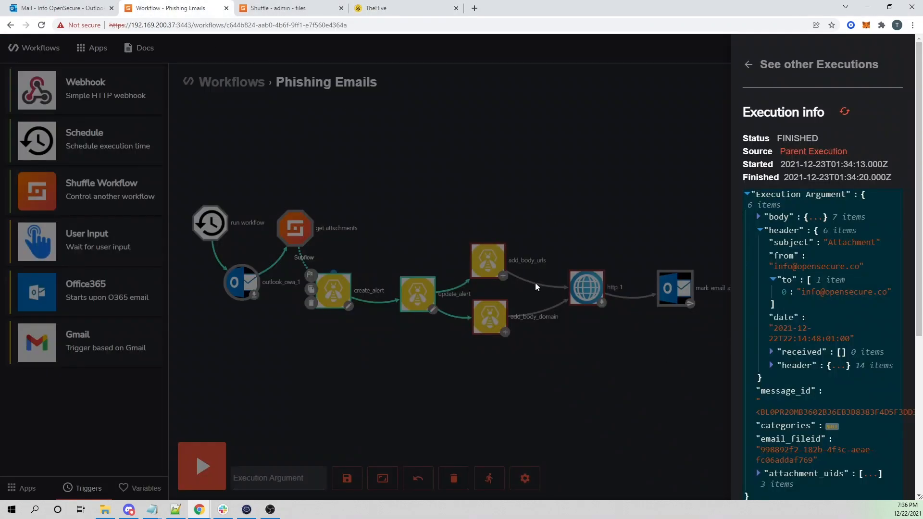
{"action": "left_click", "coordinate": [419, 294]}
{"action": "left_click", "coordinate": [832, 325]}
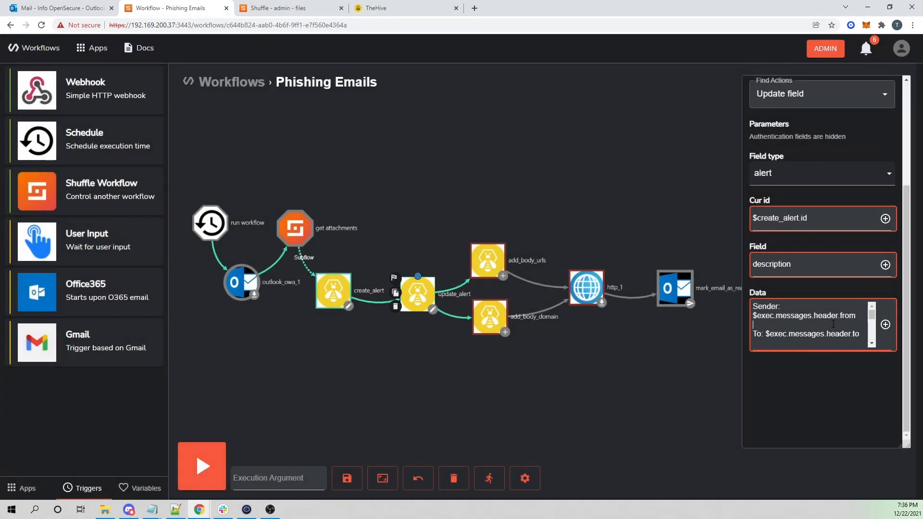
{"action": "key", "text": "ctrl+a"}
{"action": "key", "text": "ctrl+x"}
{"action": "key", "text": "ctrl+v"}
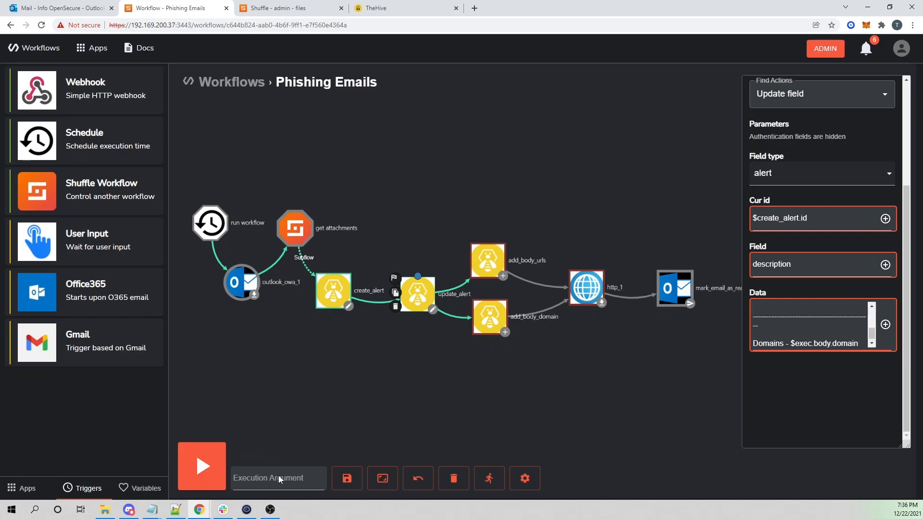
{"action": "left_click", "coordinate": [352, 484]}
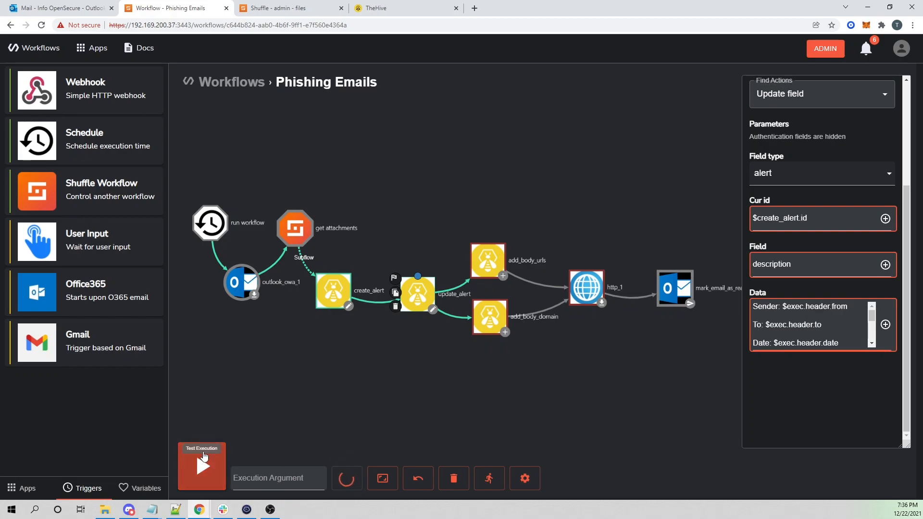
- Run the Phishing Emails workflow and open the newest subflow execution to check its action results
{"action": "left_click", "coordinate": [199, 466]}
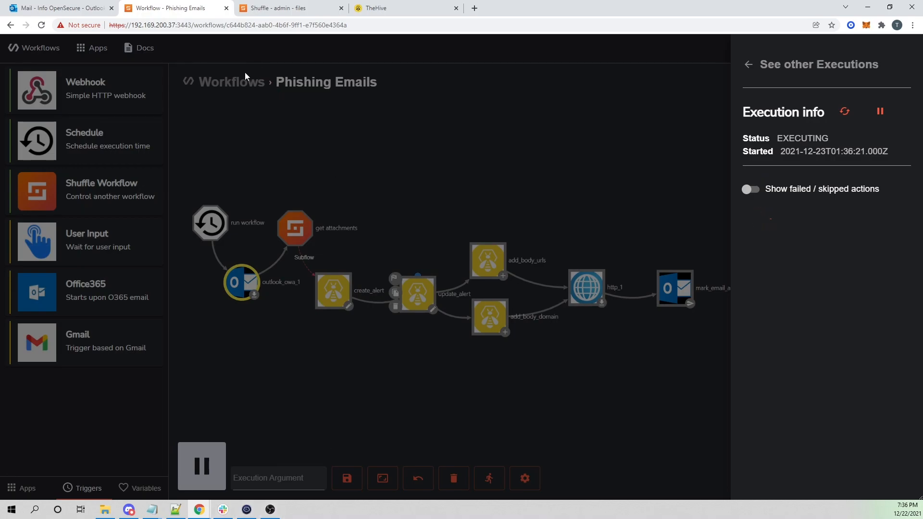
{"action": "left_click", "coordinate": [796, 66]}
{"action": "left_click", "coordinate": [819, 124]}
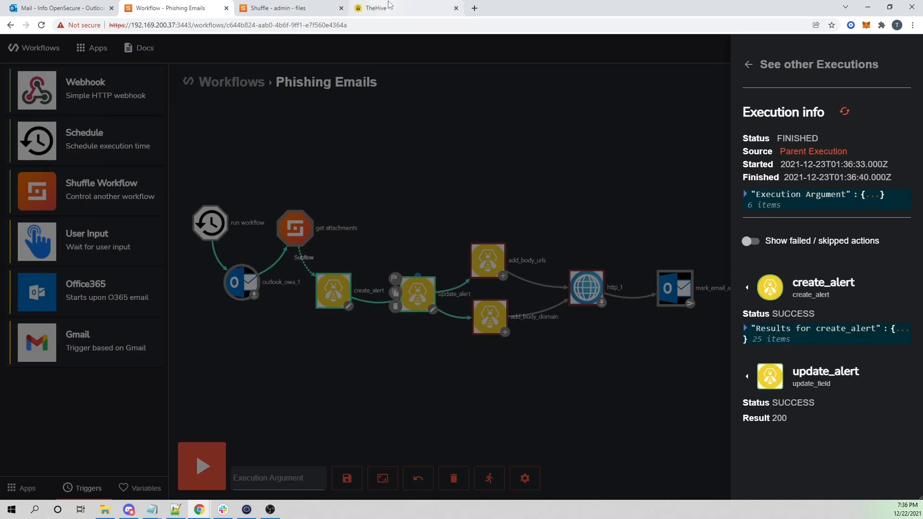
- Preview the new Phish Alert in TheHive, check its sender, recipient, content and domain description fields, and close the preview
{"action": "left_click", "coordinate": [376, 8]}
{"action": "left_click", "coordinate": [859, 219]}
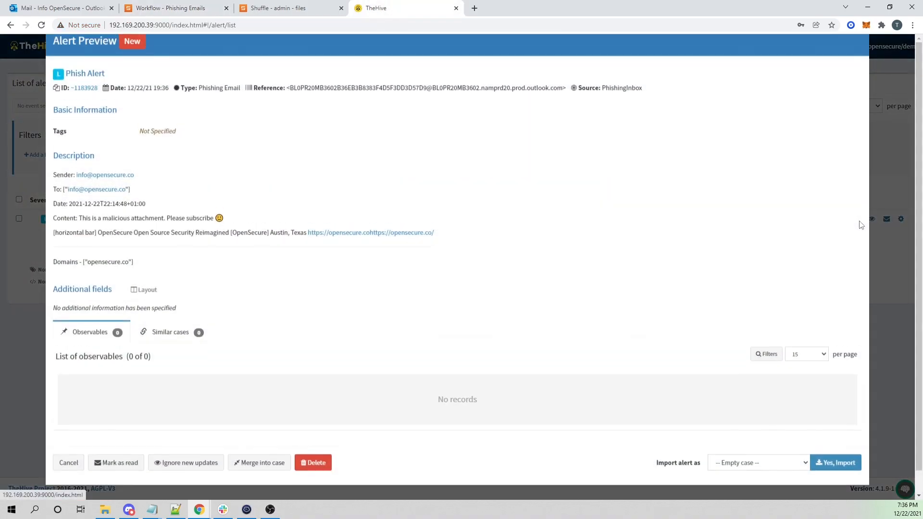
{"action": "left_click_drag", "start_coordinate": [133, 198], "coordinate": [74, 199]}
{"action": "left_click_drag", "start_coordinate": [130, 213], "coordinate": [74, 212]}
{"action": "left_click_drag", "start_coordinate": [80, 244], "coordinate": [213, 239]}
{"action": "left_click", "coordinate": [206, 245]}
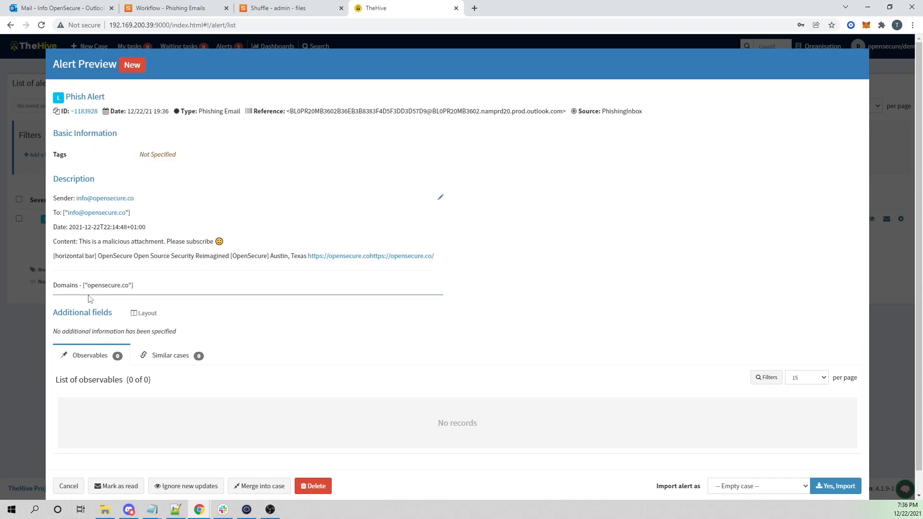
{"action": "left_click_drag", "start_coordinate": [89, 285], "coordinate": [130, 287]}
{"action": "key", "text": "Escape"}
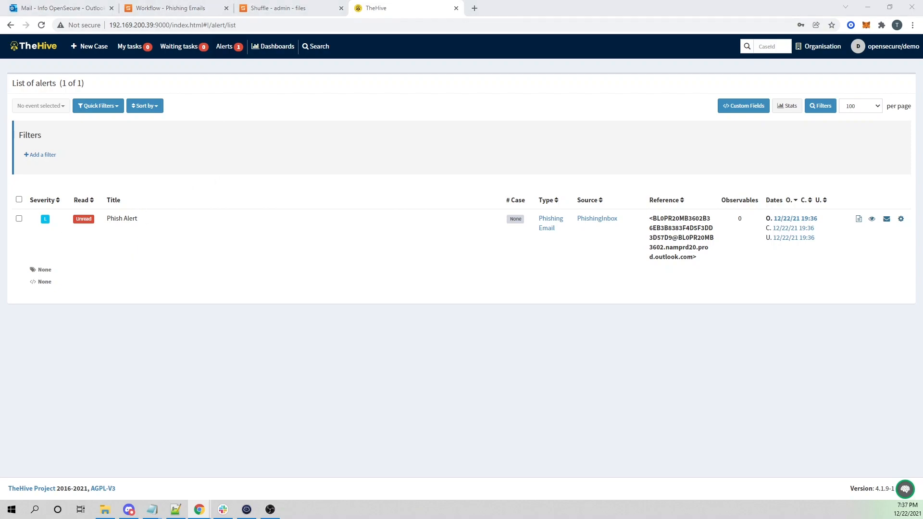
- Return to the Shuffle workflow and set the add_body_urls action's Alert id to $create_alert.id
{"action": "left_click", "coordinate": [157, 10]}
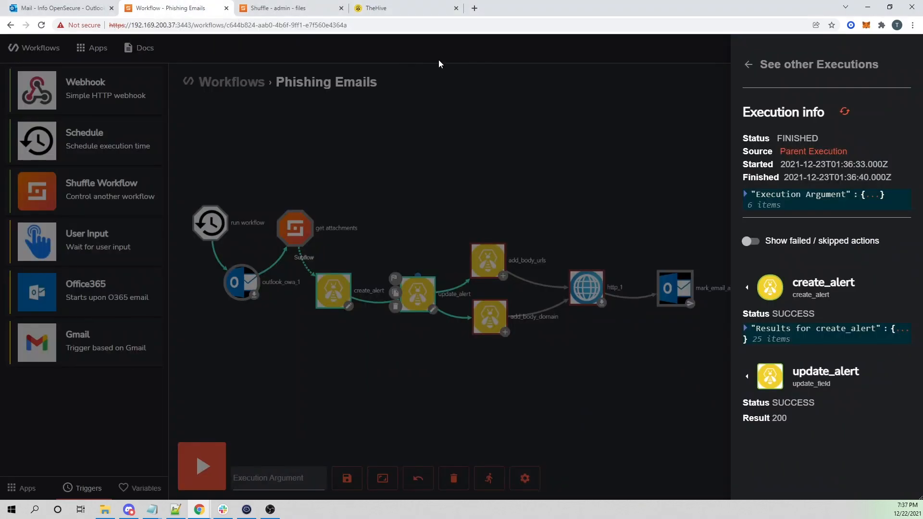
{"action": "left_click", "coordinate": [443, 160]}
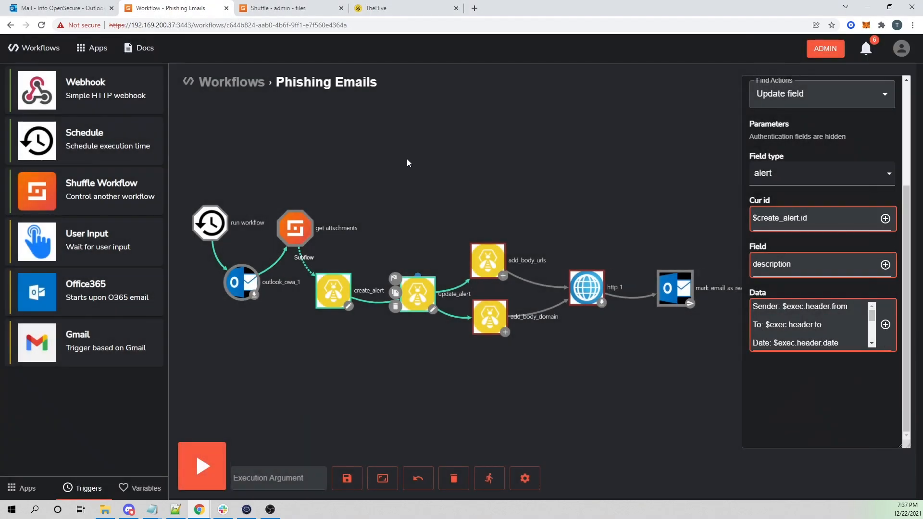
{"action": "left_click", "coordinate": [485, 259]}
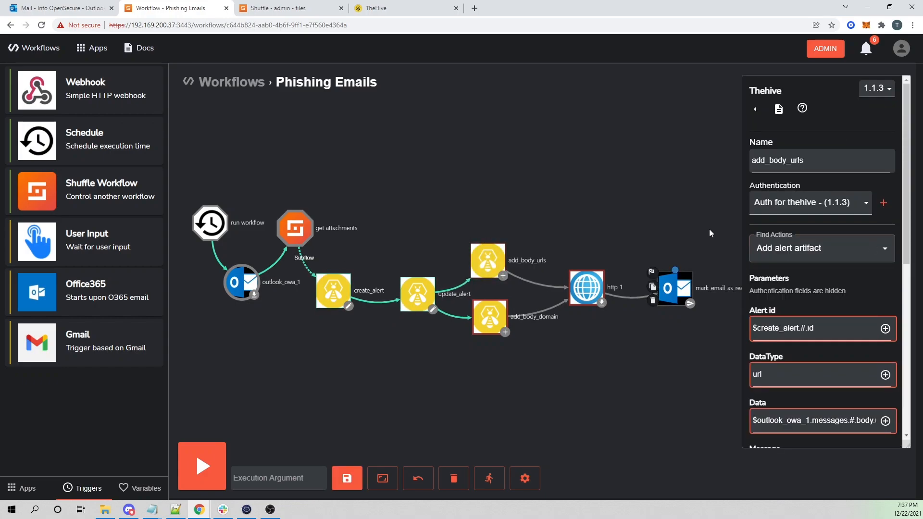
{"action": "left_click", "coordinate": [804, 327]}
{"action": "scroll", "coordinate": [849, 332], "scroll_direction": "down", "scroll_amount": 1}
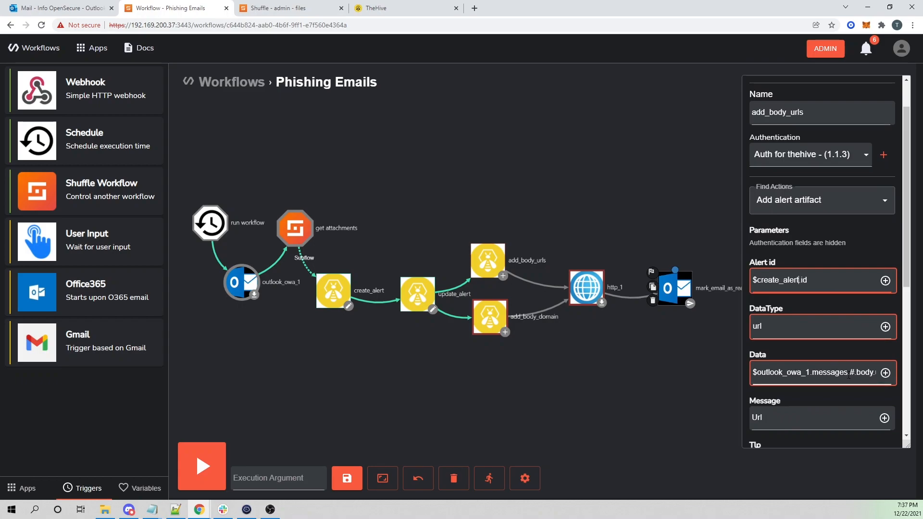
- Set the add_body_urls action's Data to $exec.body.uri.# and review its remaining parameters
{"action": "left_click", "coordinate": [803, 375]}
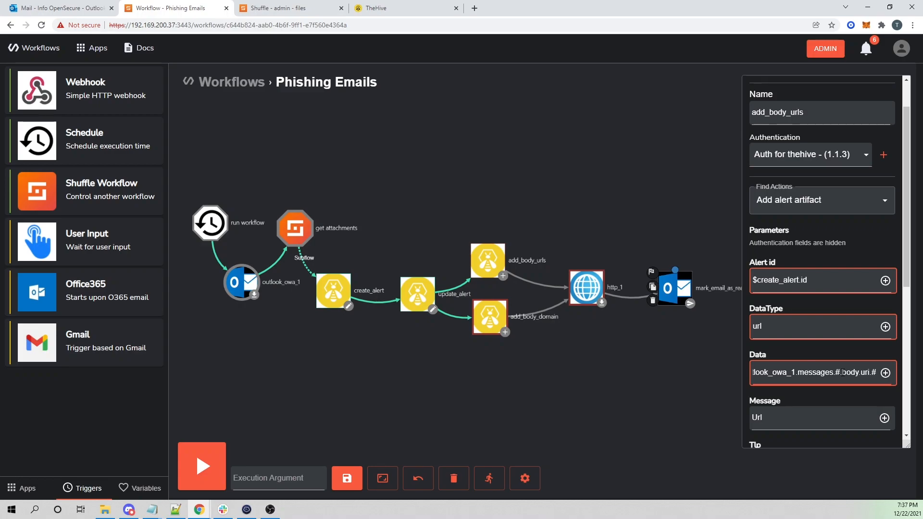
{"action": "left_click_drag", "start_coordinate": [840, 373], "coordinate": [805, 374]}
{"action": "key", "text": "BackSpace"}
{"action": "key", "text": "BackSpace"}
{"action": "key", "text": "BackSpace"}
{"action": "key", "text": "BackSpace"}
{"action": "key", "text": "BackSpace"}
{"action": "key", "text": "BackSpace"}
{"action": "key", "text": "BackSpace"}
{"action": "key", "text": "BackSpace"}
{"action": "key", "text": "BackSpace"}
{"action": "key", "text": "BackSpace"}
{"action": "key", "text": "BackSpace"}
{"action": "key", "text": "BackSpace"}
{"action": "key", "text": "BackSpace"}
{"action": "key", "text": "BackSpace"}
{"action": "key", "text": "BackSpace"}
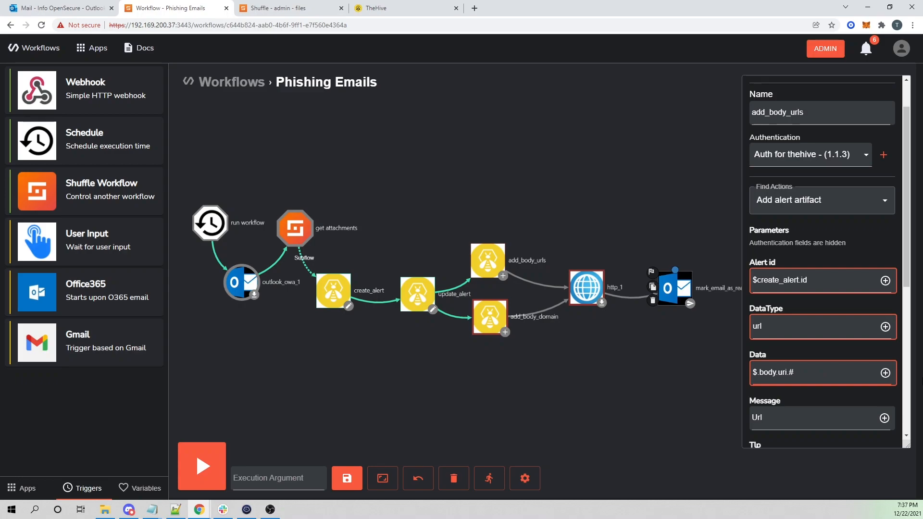
{"action": "type", "text": "exec"}
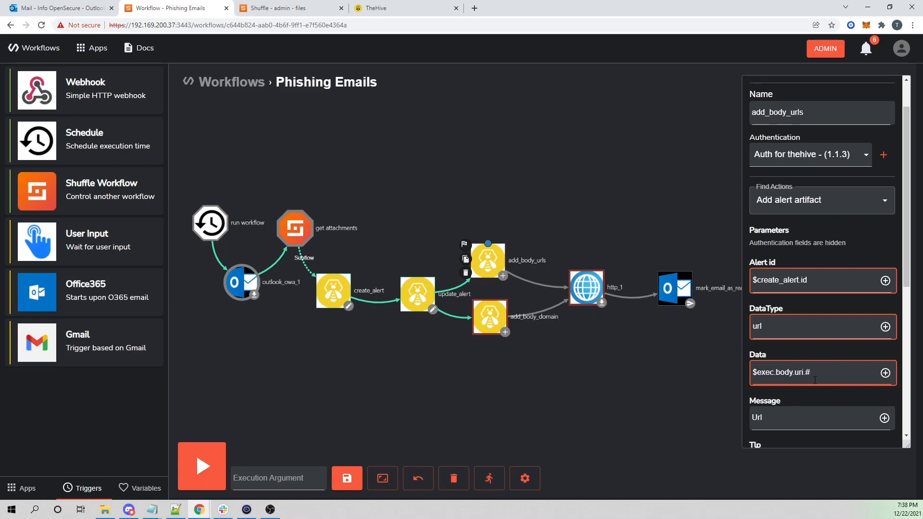
{"action": "scroll", "coordinate": [814, 380], "scroll_direction": "down", "scroll_amount": 1}
{"action": "scroll", "coordinate": [816, 328], "scroll_direction": "down", "scroll_amount": 1}
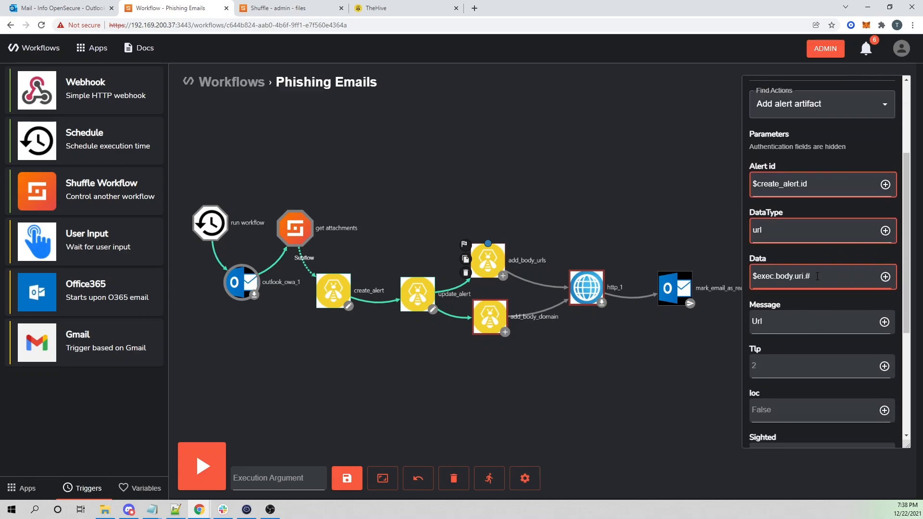
{"action": "scroll", "coordinate": [815, 286], "scroll_direction": "down", "scroll_amount": 4}
{"action": "scroll", "coordinate": [819, 293], "scroll_direction": "up", "scroll_amount": 5}
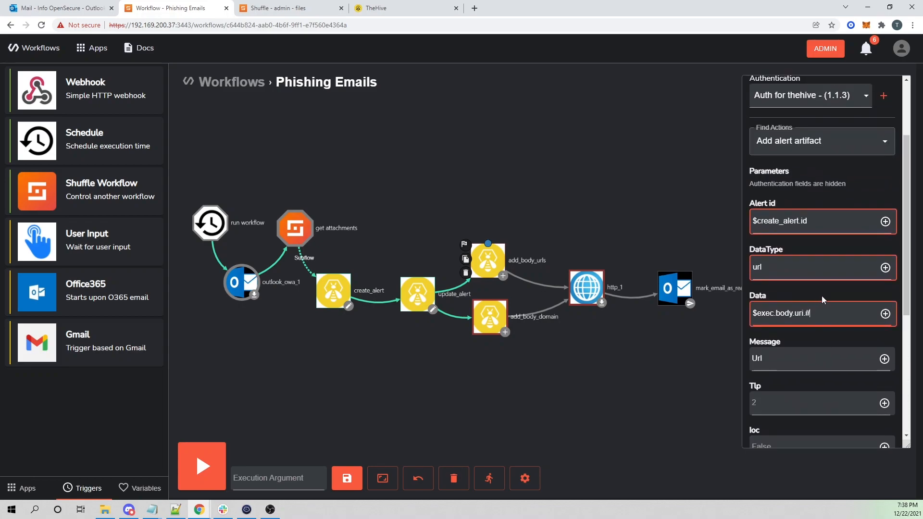
- Set the add_body_domain action's Alert id to $create_alert.id
{"action": "left_click", "coordinate": [488, 316]}
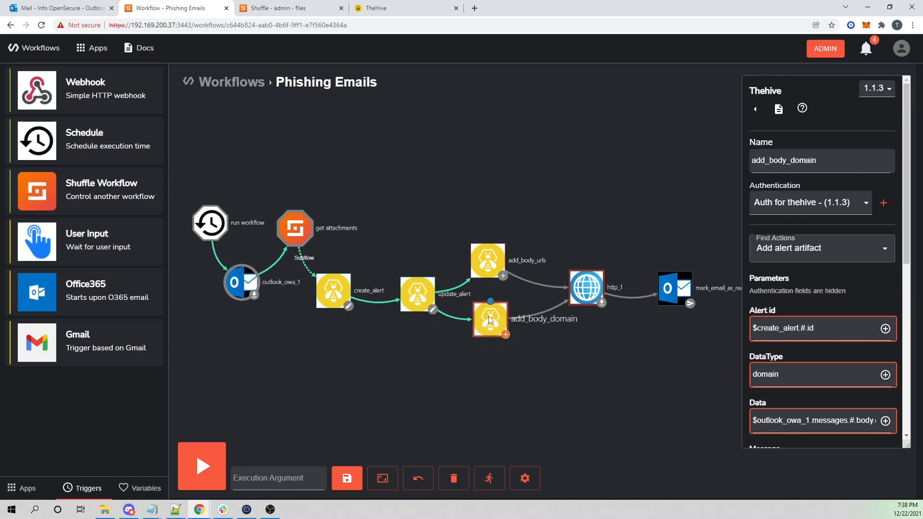
{"action": "left_click", "coordinate": [805, 329]}
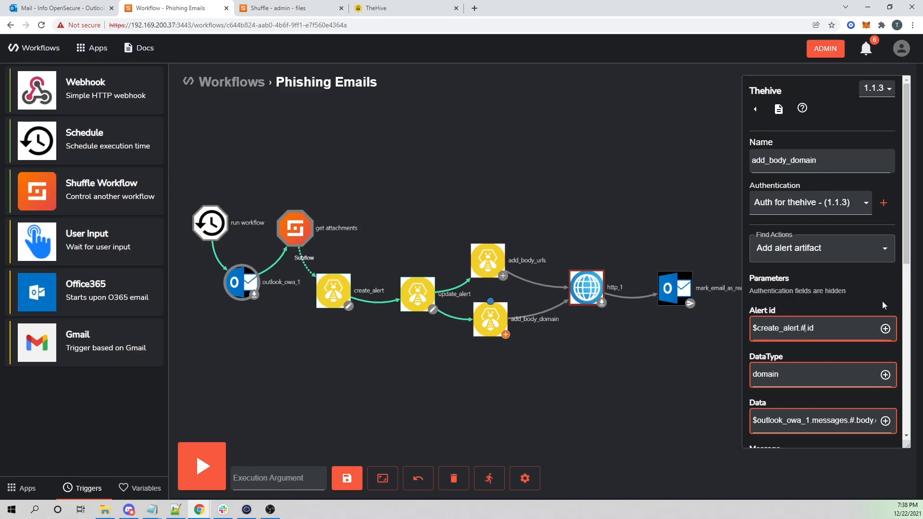
{"action": "key", "text": "BackSpace"}
{"action": "key", "text": "BackSpace"}
- Set the add_body_domain action's Data to $exec.body.domain.#
{"action": "scroll", "coordinate": [850, 304], "scroll_direction": "down", "scroll_amount": 2}
{"action": "left_click_drag", "start_coordinate": [857, 325], "coordinate": [759, 329]}
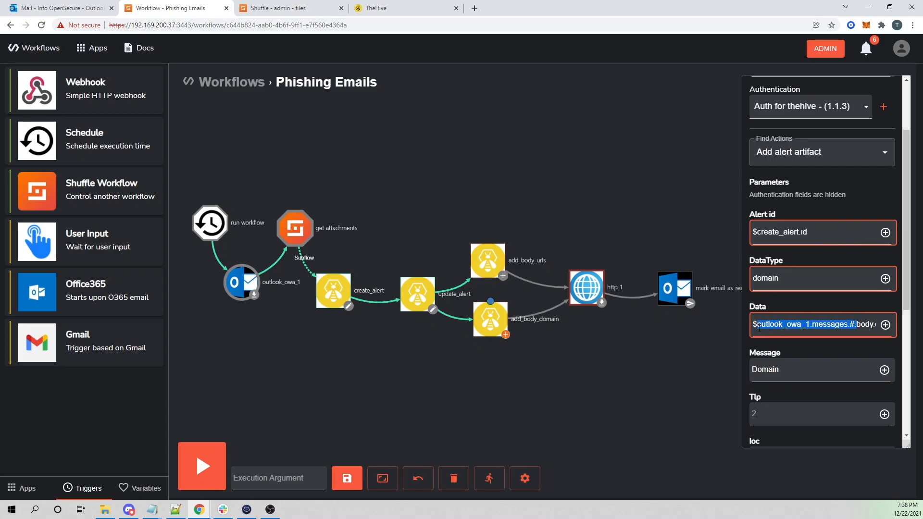
{"action": "key", "text": "BackSpace"}
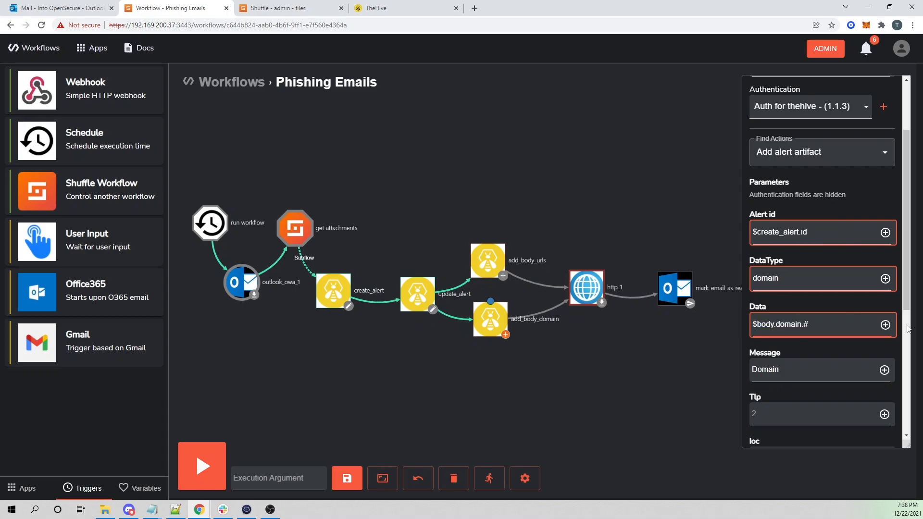
{"action": "type", "text": "exec."}
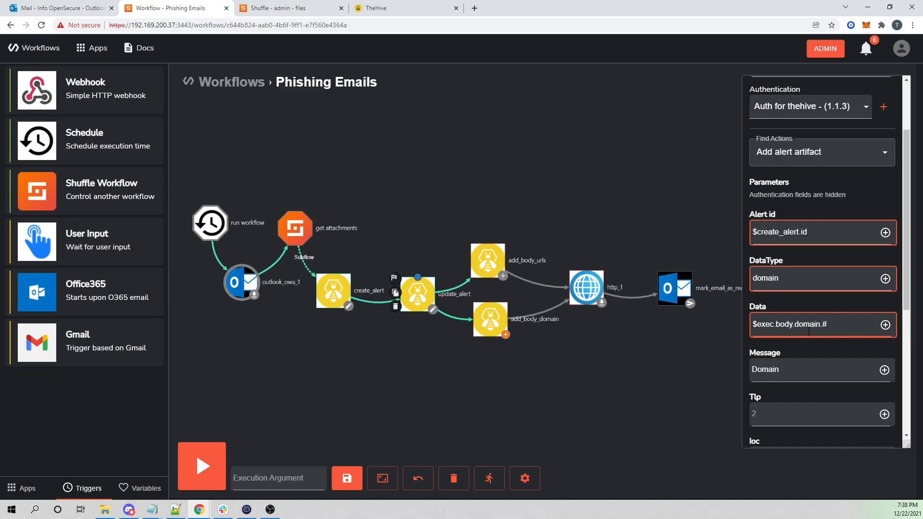
- Review the add_body_domain action's remaining parameters and save the workflow
{"action": "scroll", "coordinate": [817, 332], "scroll_direction": "down", "scroll_amount": 3}
{"action": "scroll", "coordinate": [826, 340], "scroll_direction": "up", "scroll_amount": 5}
{"action": "left_click", "coordinate": [346, 478]}
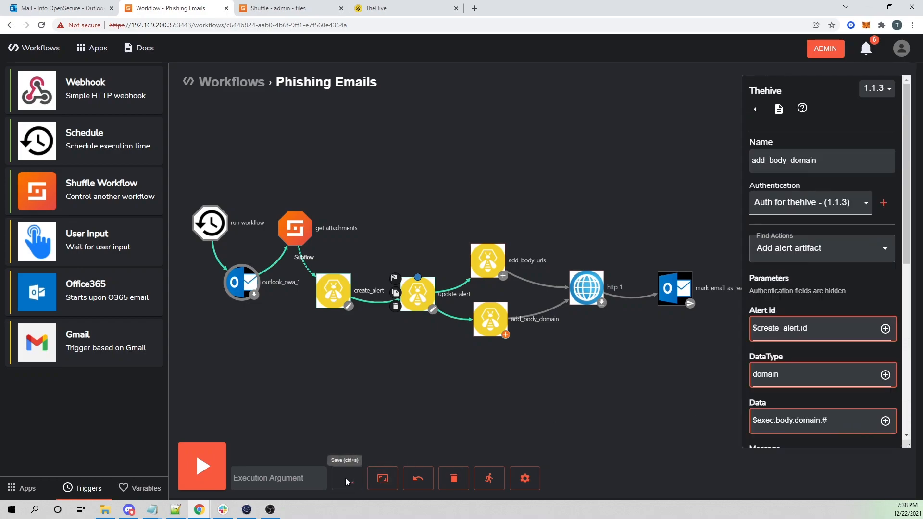
- Switch to TheHive and select the existing Phish Alert in the alert list
{"action": "left_click", "coordinate": [380, 6]}
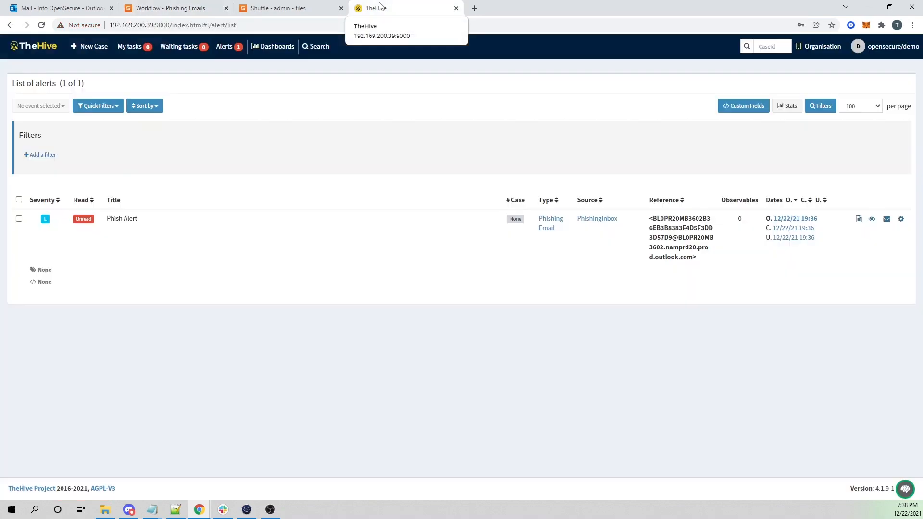
{"action": "left_click", "coordinate": [18, 219]}
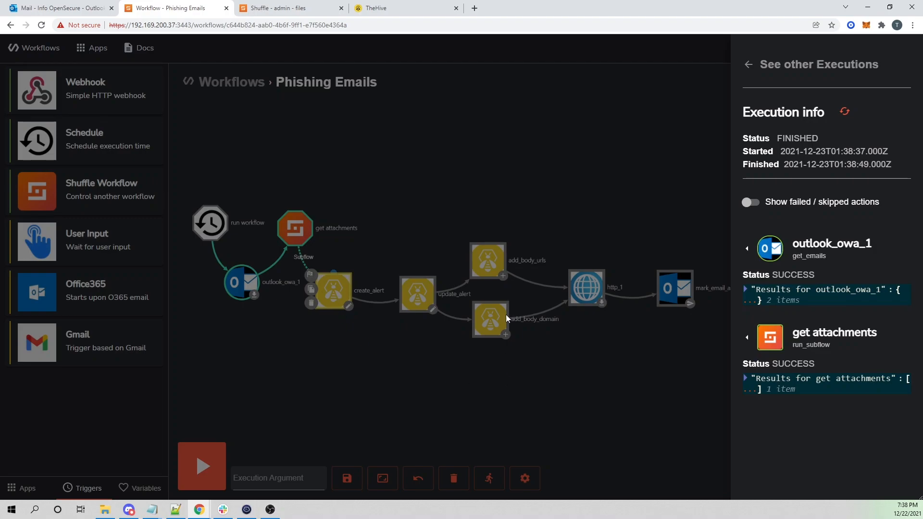
- Inspect the add_body_urls results in the Shuffle subflow execution, including the first returned item
{"action": "scroll", "coordinate": [778, 193], "scroll_direction": "down", "scroll_amount": 3}
{"action": "left_click", "coordinate": [747, 326]}
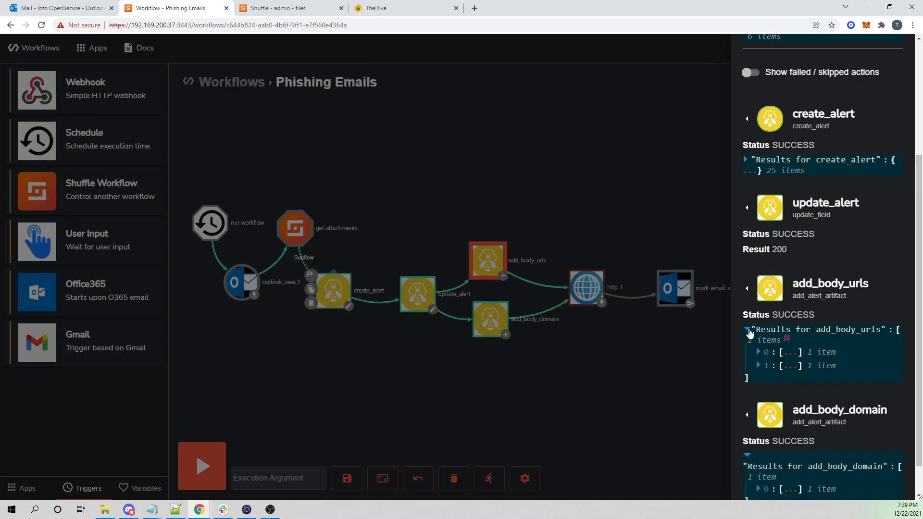
{"action": "scroll", "coordinate": [755, 339], "scroll_direction": "down", "scroll_amount": 1}
{"action": "left_click", "coordinate": [763, 315]}
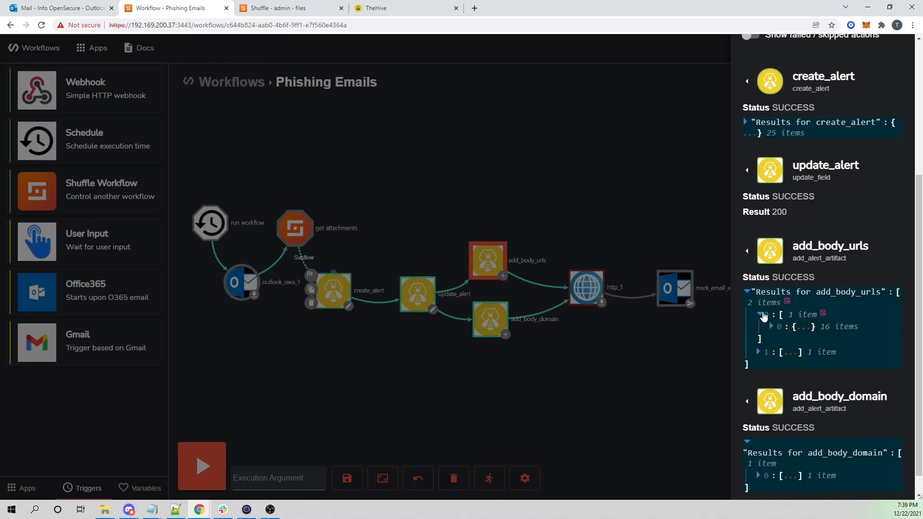
{"action": "left_click", "coordinate": [760, 315]}
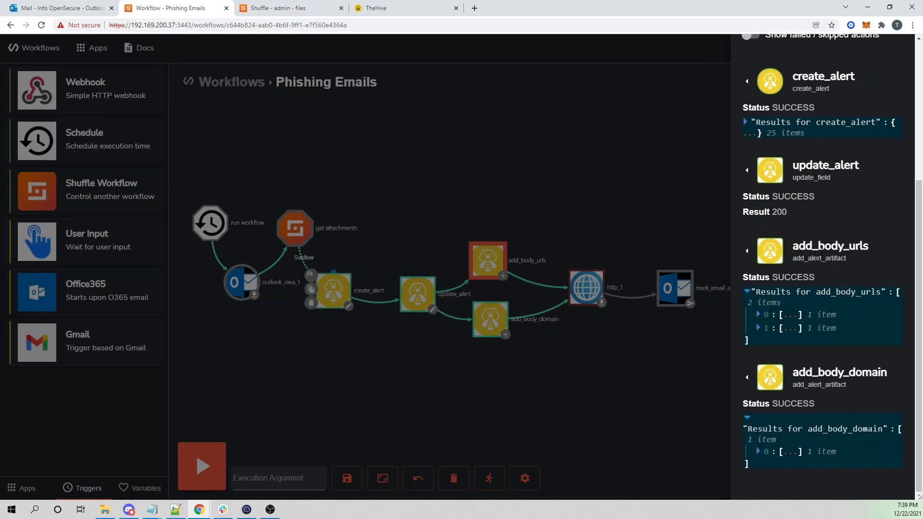
- Expand the subflow's execution argument down to the body's uri list
{"action": "scroll", "coordinate": [756, 446], "scroll_direction": "up", "scroll_amount": 5}
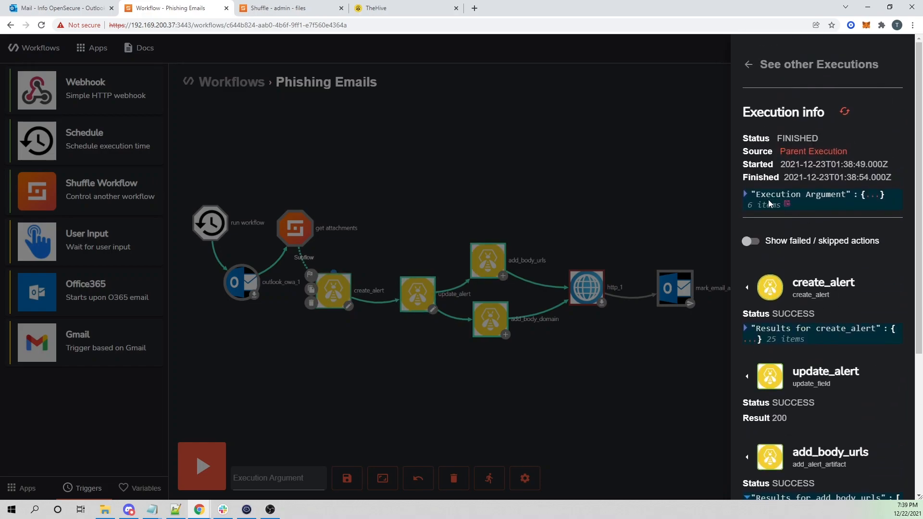
{"action": "left_click", "coordinate": [746, 194]}
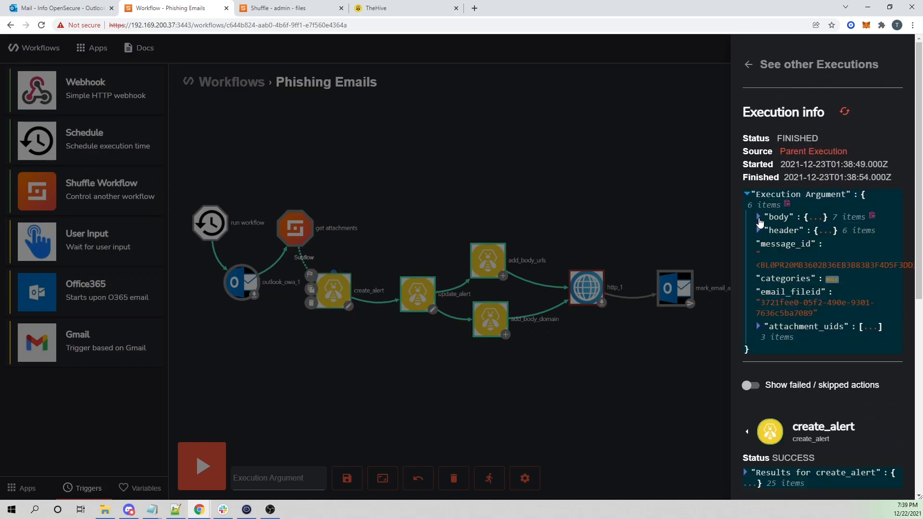
{"action": "left_click", "coordinate": [760, 217]}
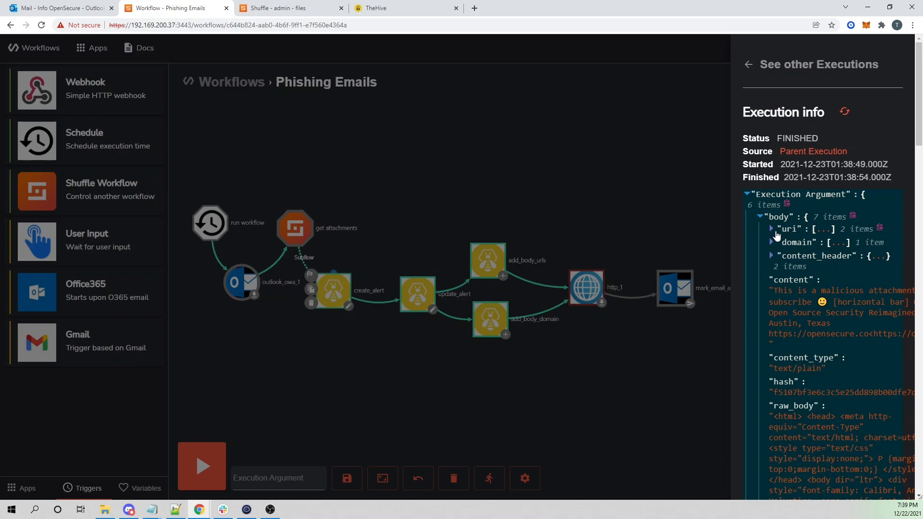
{"action": "left_click", "coordinate": [772, 229]}
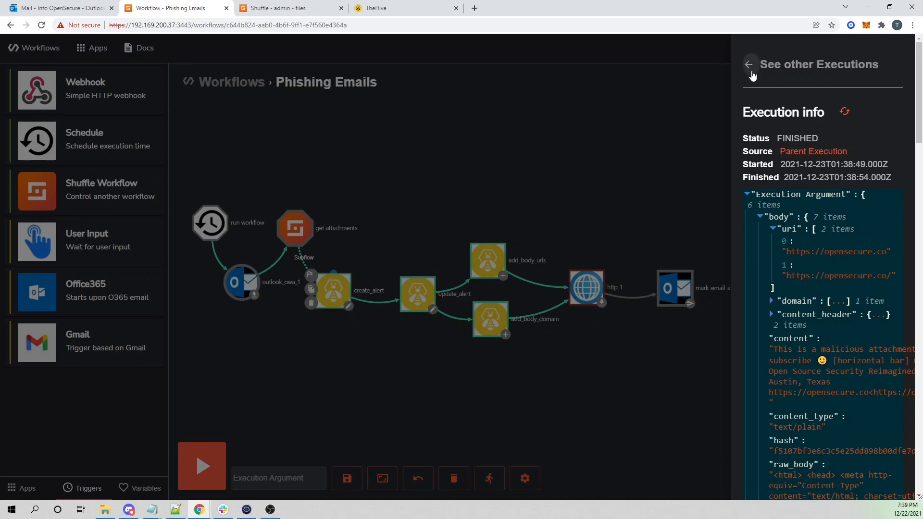
- Switch to TheHive and preview the new Phish Alert, examining its description and observables, and close the preview
{"action": "left_click", "coordinate": [406, 7]}
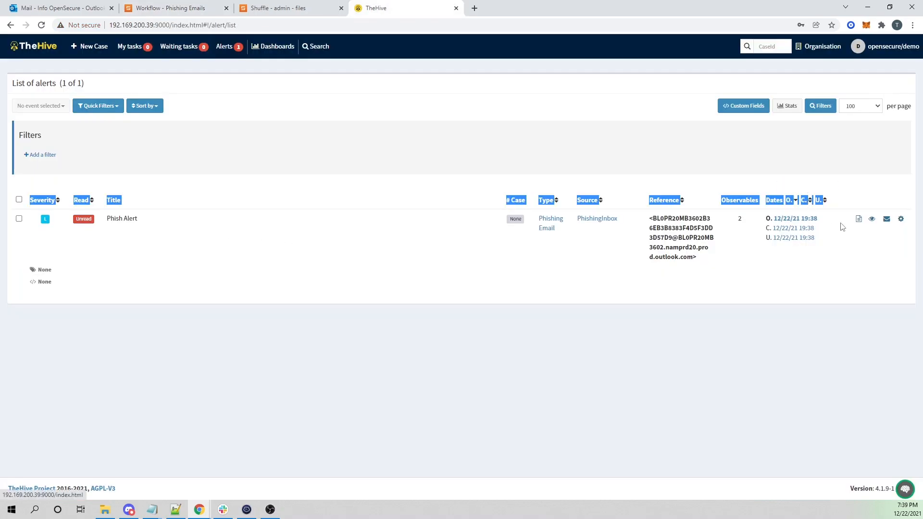
{"action": "left_click", "coordinate": [858, 220]}
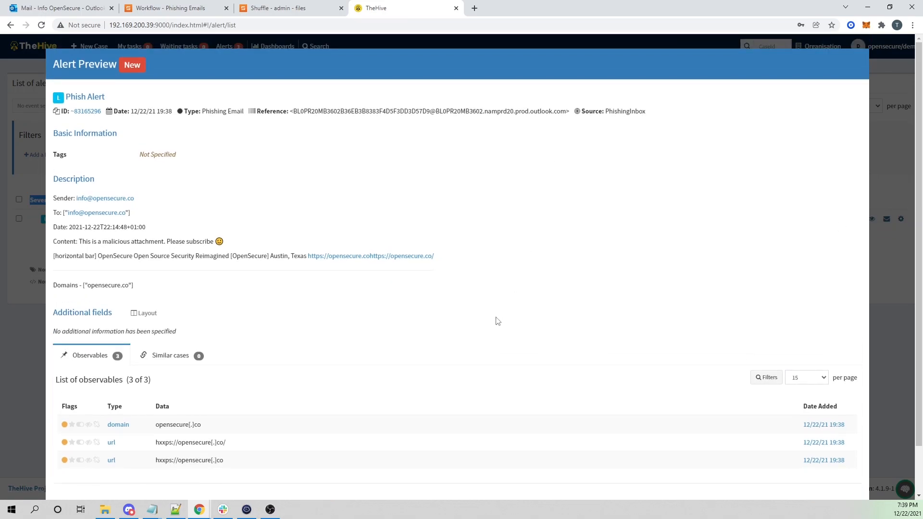
{"action": "scroll", "coordinate": [498, 321], "scroll_direction": "down", "scroll_amount": 2}
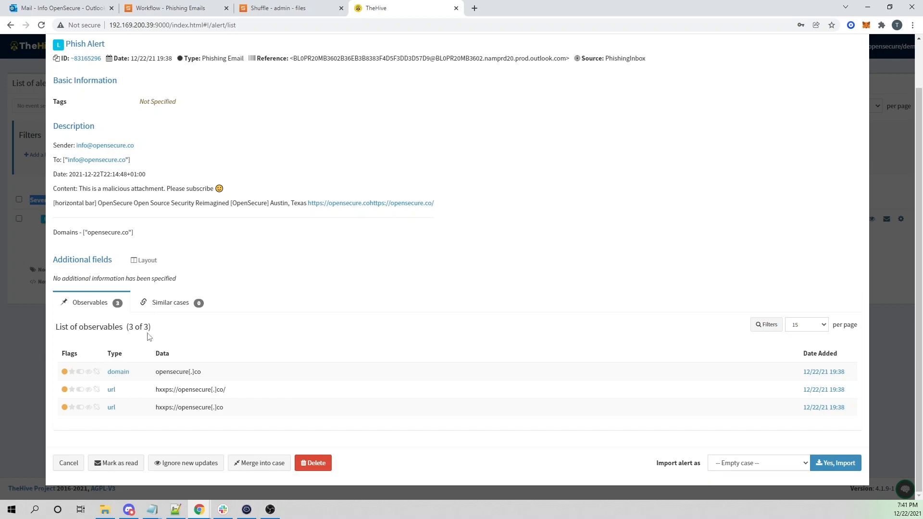
{"action": "left_click", "coordinate": [76, 464]}
- Delete the Phish Alert from TheHive's alert list
{"action": "left_click", "coordinate": [19, 219]}
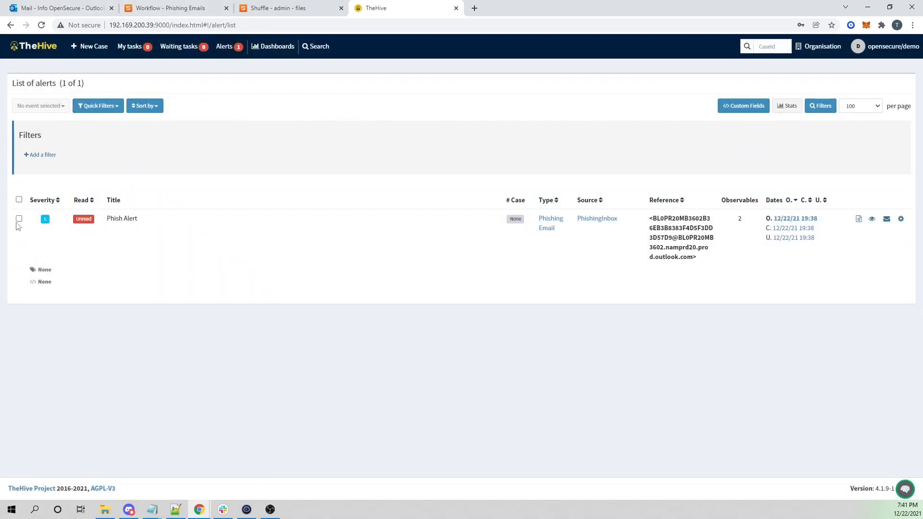
{"action": "left_click", "coordinate": [34, 106]}
{"action": "left_click", "coordinate": [56, 148]}
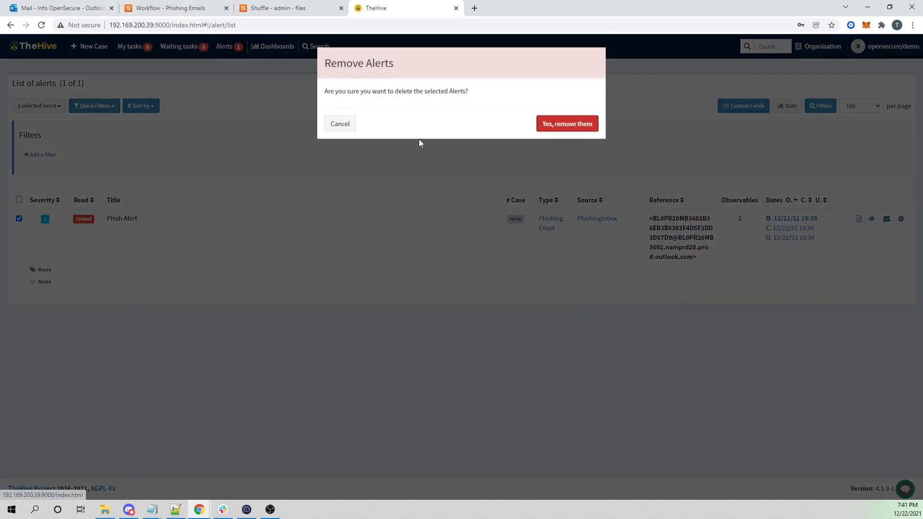
{"action": "left_click", "coordinate": [553, 126]}
- Return to the Shuffle workflow, add a Thehive app node above add_body_urls, and connect update_alert to it
{"action": "key", "text": "ctrl+2"}
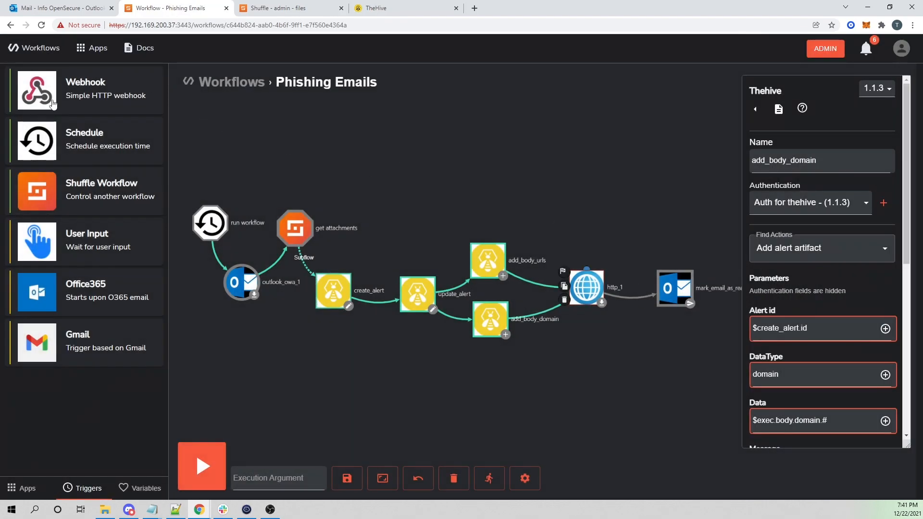
{"action": "left_click", "coordinate": [9, 489]}
{"action": "left_click", "coordinate": [72, 77]}
{"action": "type", "text": "thehive"}
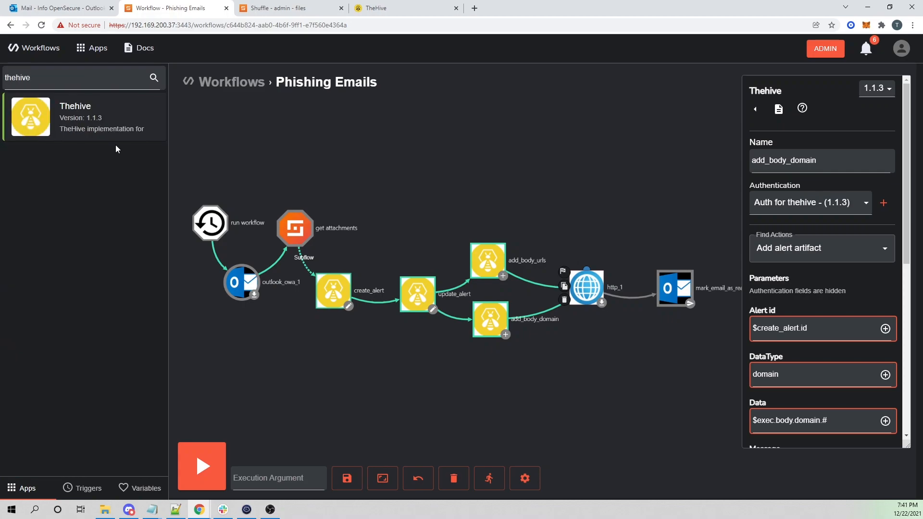
{"action": "left_click_drag", "start_coordinate": [29, 117], "coordinate": [518, 191]}
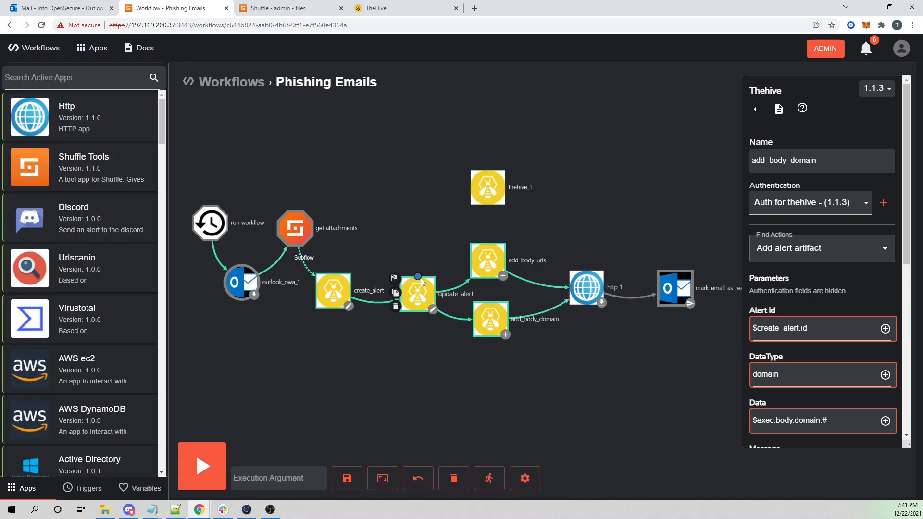
{"action": "left_click_drag", "start_coordinate": [417, 277], "coordinate": [468, 196]}
- Rename the new Thehive node add_files and set its action to Create alert file observable
{"action": "double_click", "coordinate": [804, 164]}
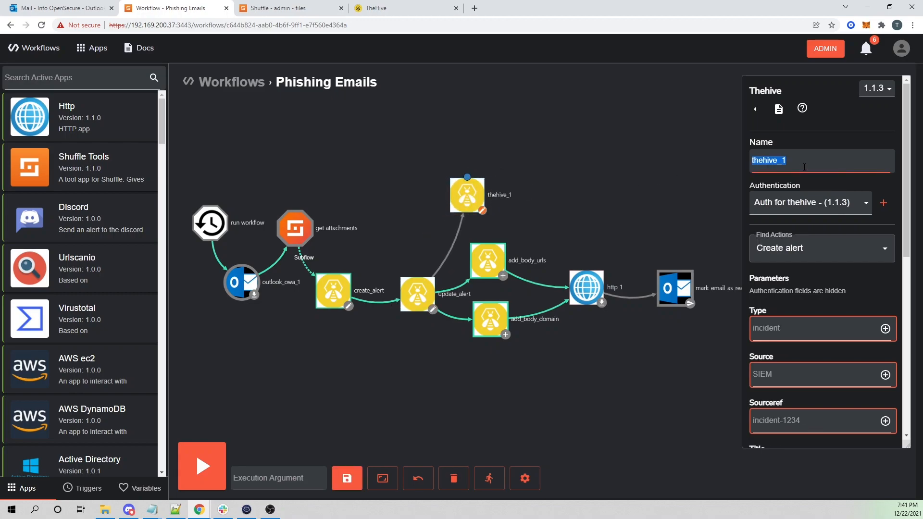
{"action": "type", "text": "ad"}
{"action": "left_click", "coordinate": [836, 248]}
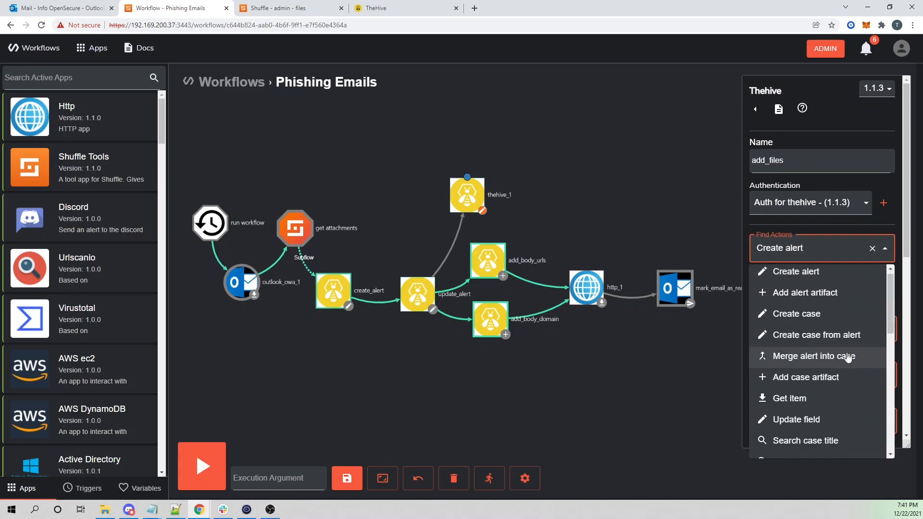
{"action": "scroll", "coordinate": [848, 358], "scroll_direction": "down", "scroll_amount": 5}
{"action": "scroll", "coordinate": [848, 357], "scroll_direction": "down", "scroll_amount": 3}
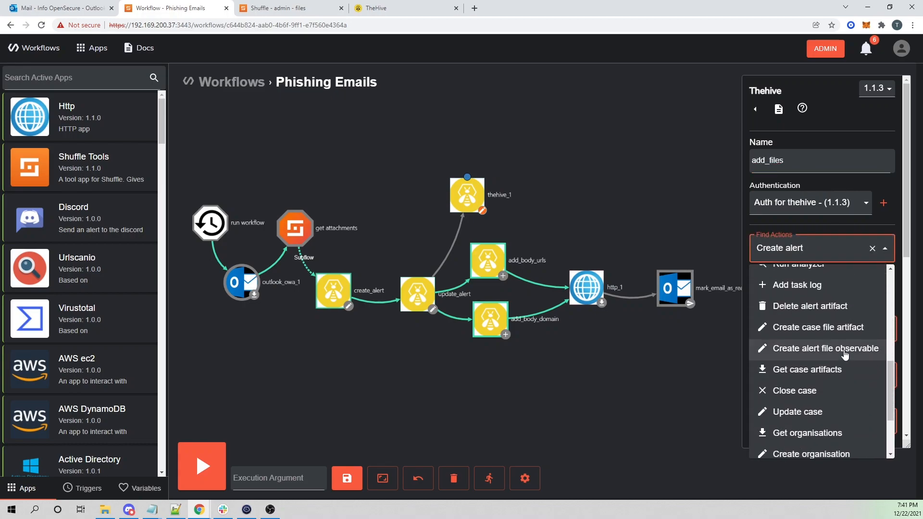
{"action": "left_click", "coordinate": [809, 350]}
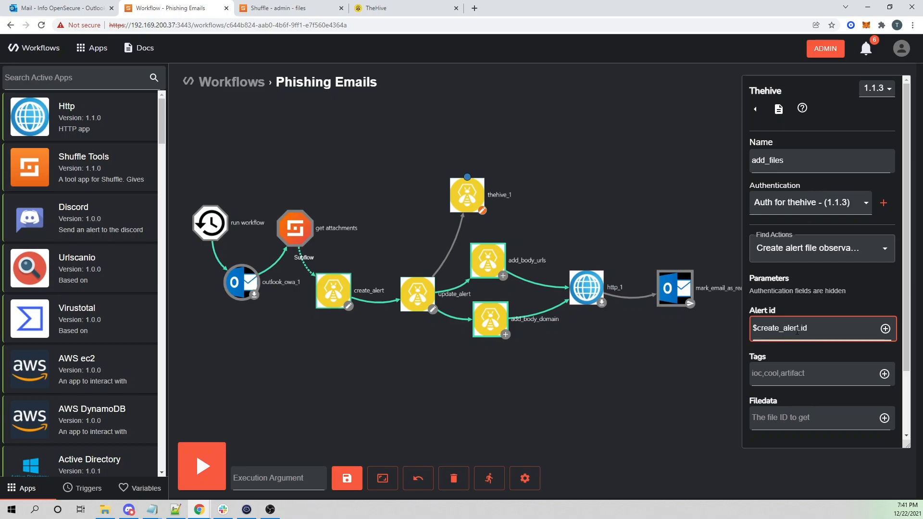
- Set the add_files action's Alert id to $create_alert.id and its Tags to file
{"action": "mouse_move", "coordinate": [329, 285]}
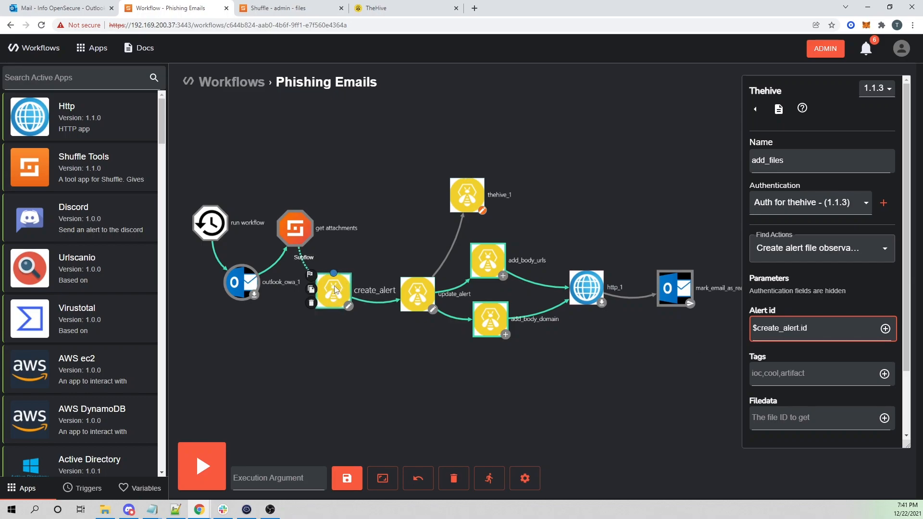
{"action": "left_click", "coordinate": [820, 371]}
{"action": "type", "text": "file"}
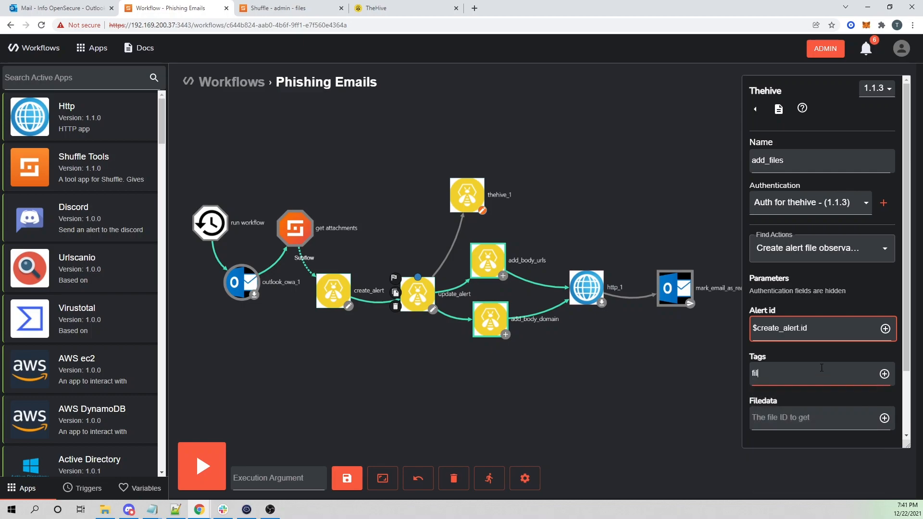
- Examine the attachment_uids in the last execution's argument and the stored attachments in Shuffle's file list
{"action": "left_click", "coordinate": [820, 422]}
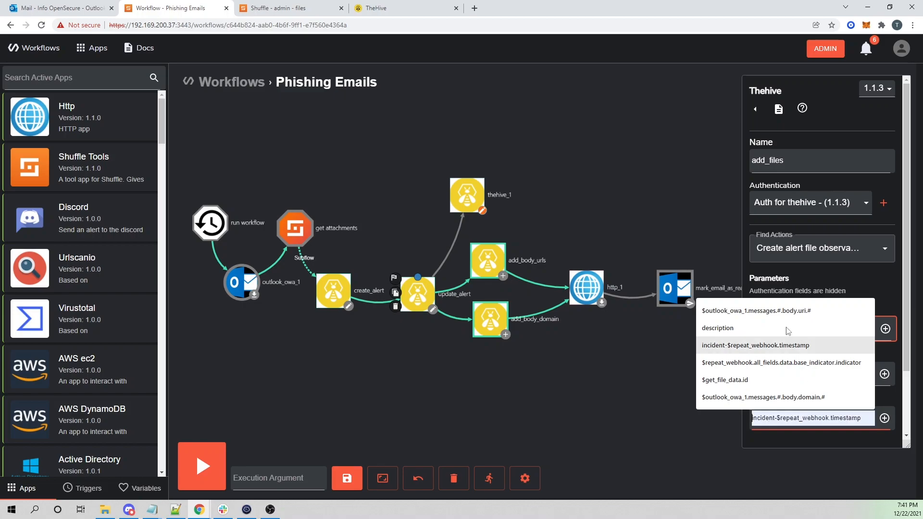
{"action": "left_click", "coordinate": [498, 480]}
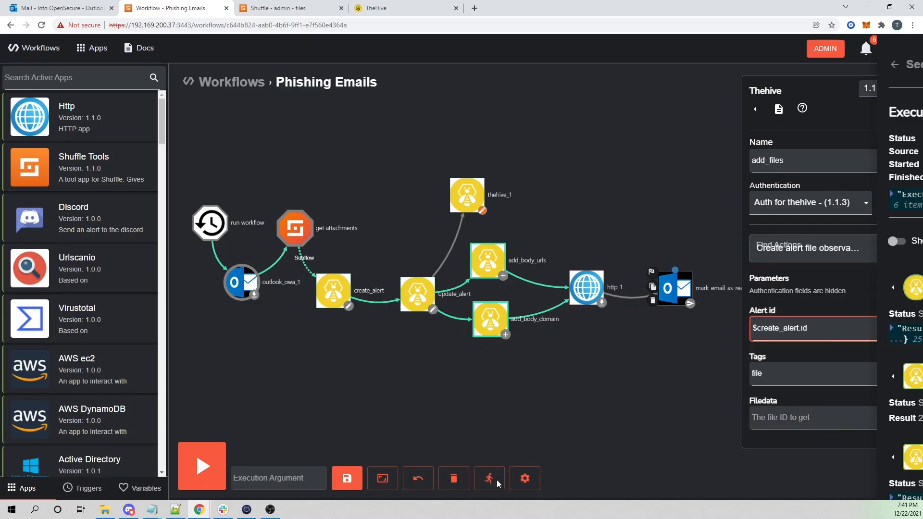
{"action": "left_click", "coordinate": [746, 195]}
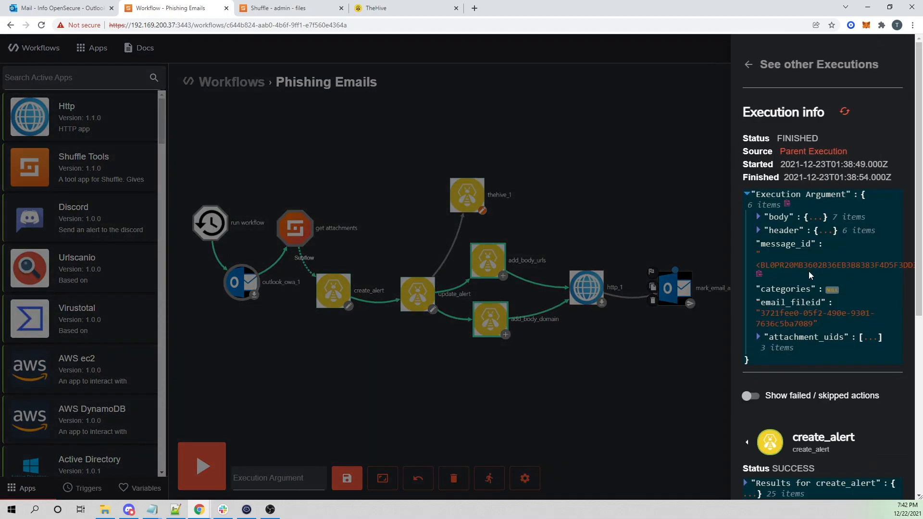
{"action": "left_click", "coordinate": [759, 327]}
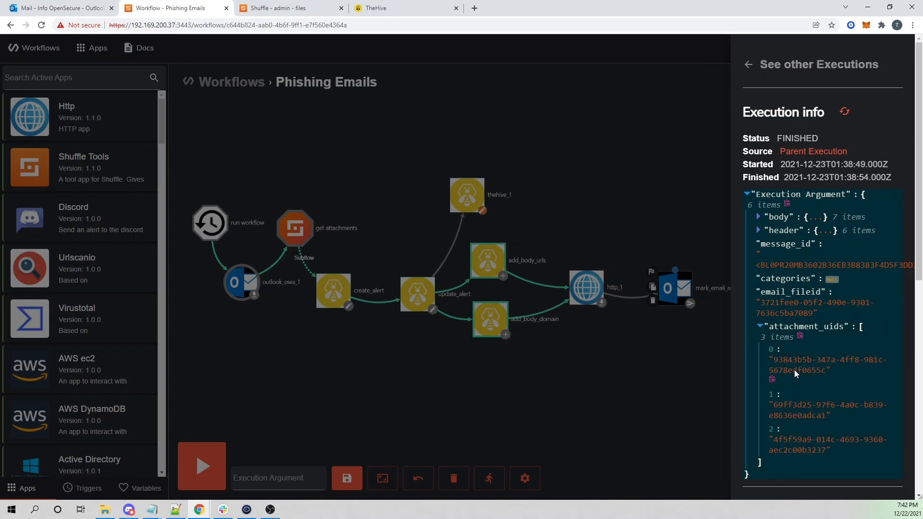
{"action": "left_click", "coordinate": [269, 6]}
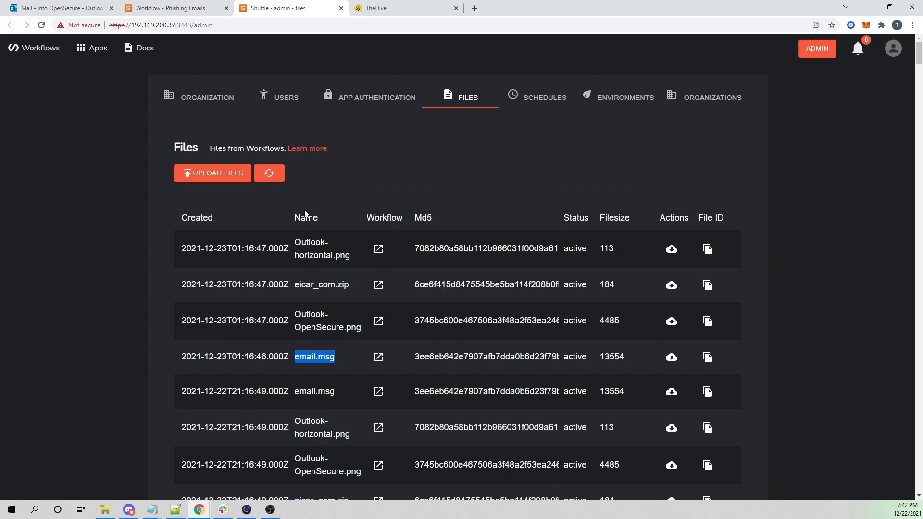
{"action": "left_click", "coordinate": [192, 6]}
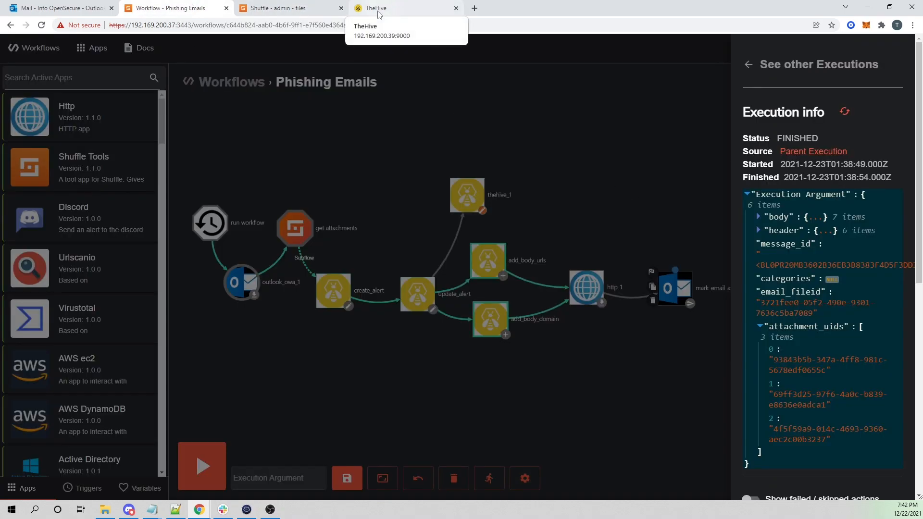
- Set the add_files action's Filedata to $exec.attachment_uids.#, checking the last execution's argument for the field name, and save the workflow
{"action": "left_click", "coordinate": [467, 190]}
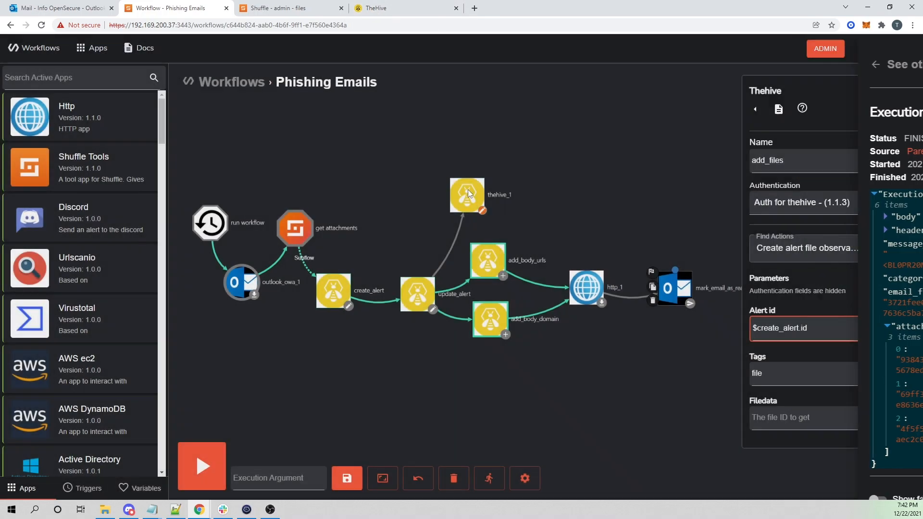
{"action": "left_click", "coordinate": [798, 418]}
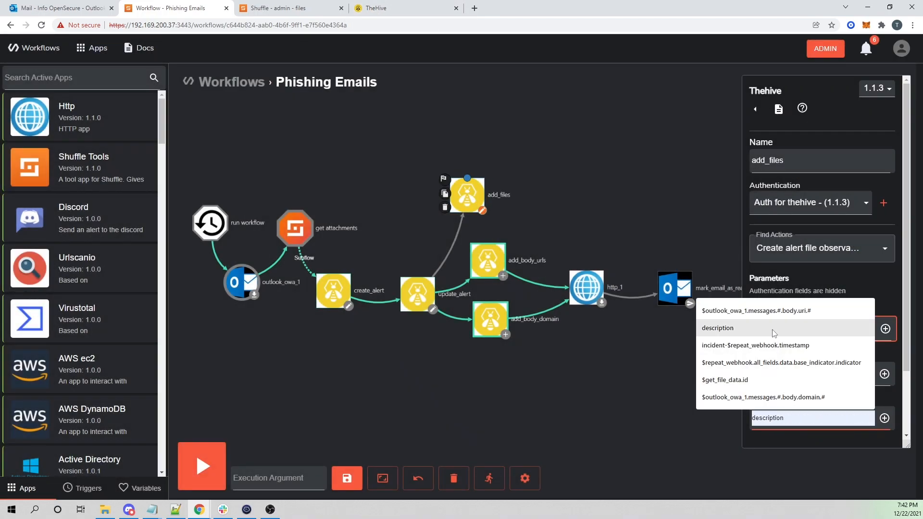
{"action": "type", "text": "$exec."}
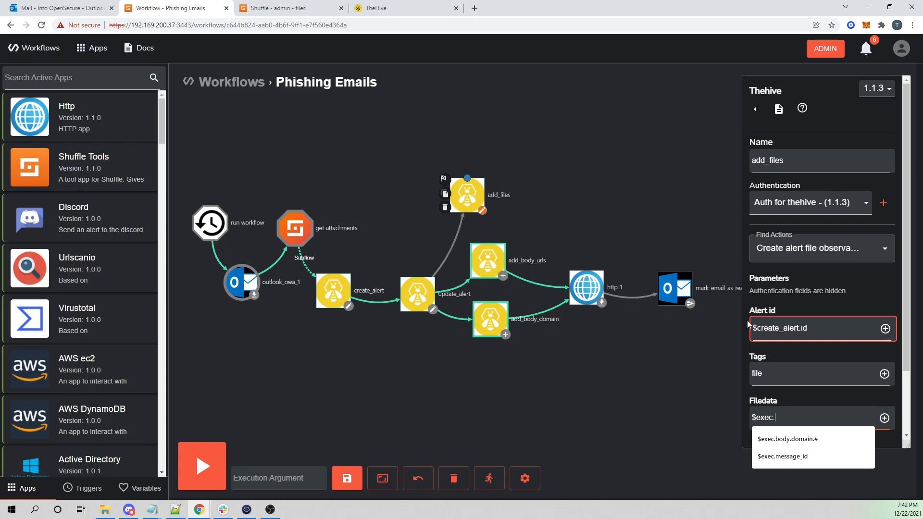
{"action": "left_click", "coordinate": [489, 479]}
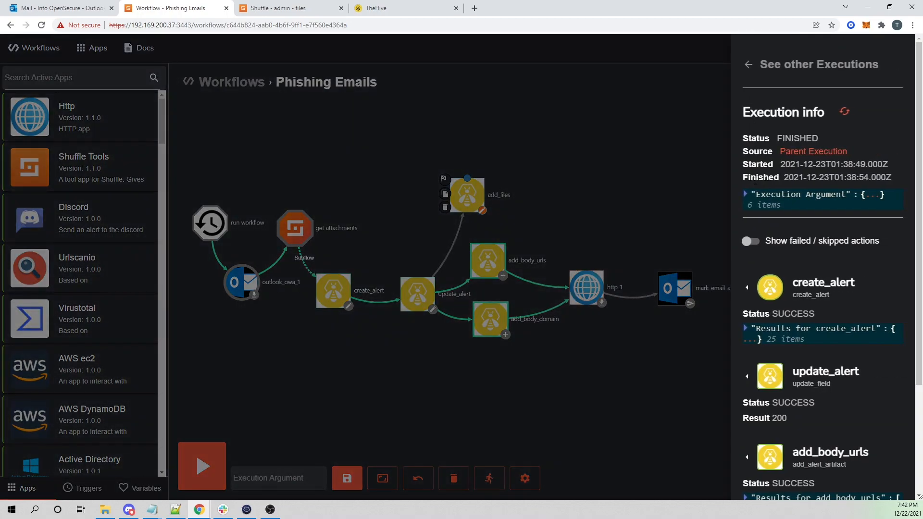
{"action": "left_click", "coordinate": [746, 201]}
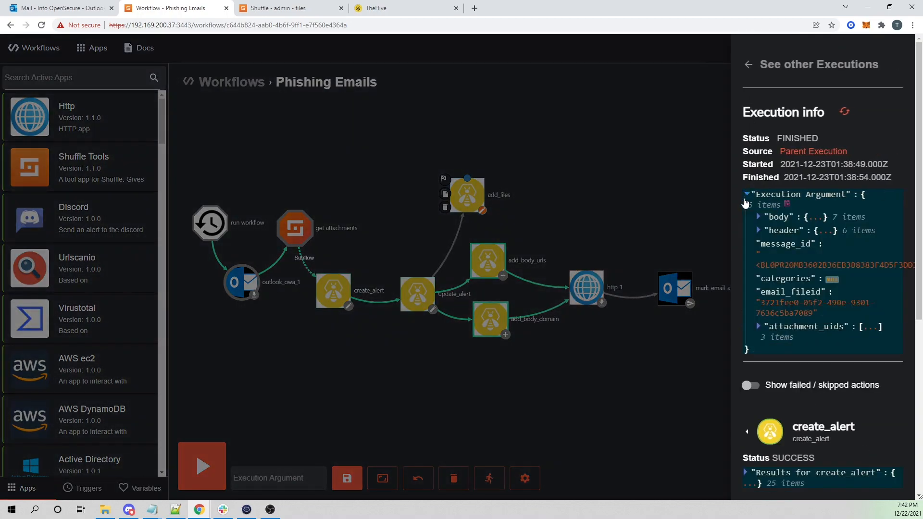
{"action": "left_click", "coordinate": [758, 327]}
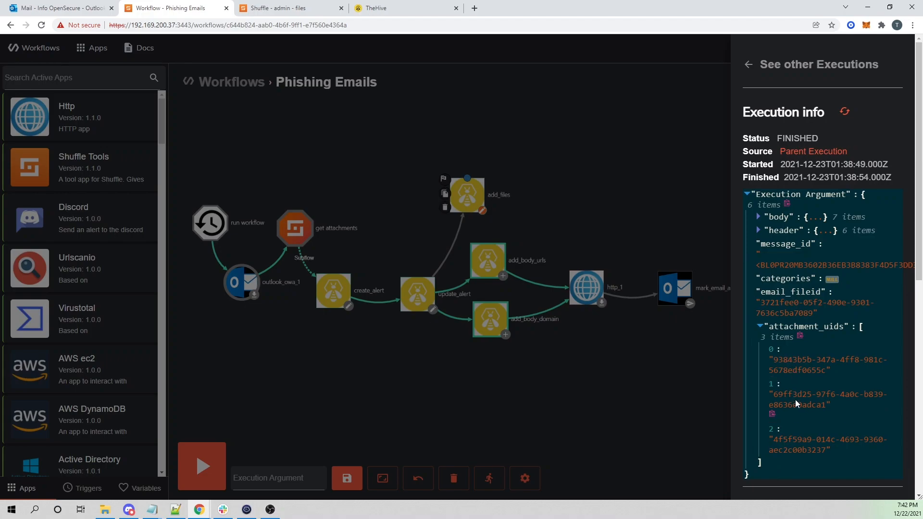
{"action": "left_click", "coordinate": [467, 195]}
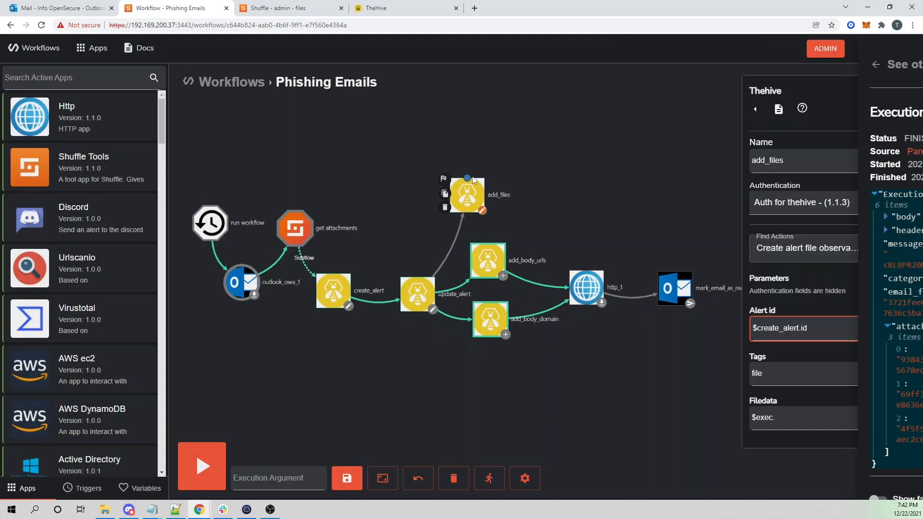
{"action": "left_click", "coordinate": [796, 417]}
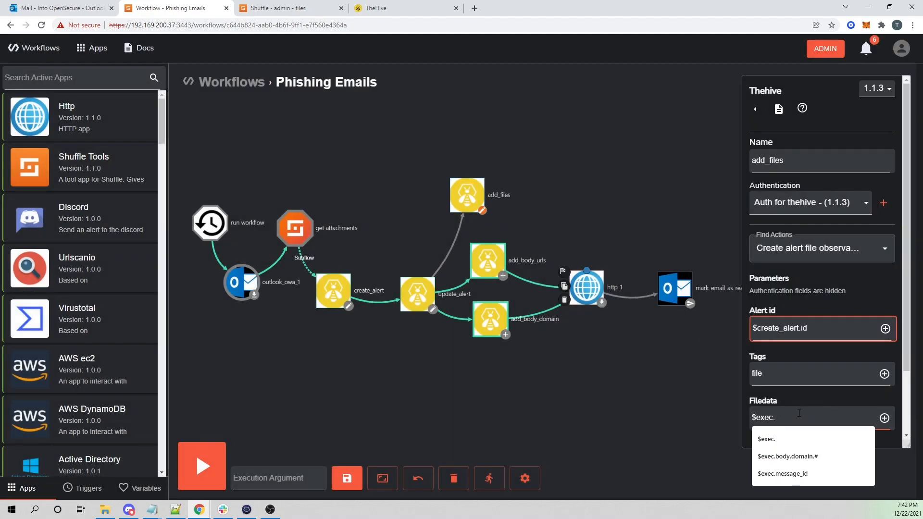
{"action": "type", "text": "attachment"}
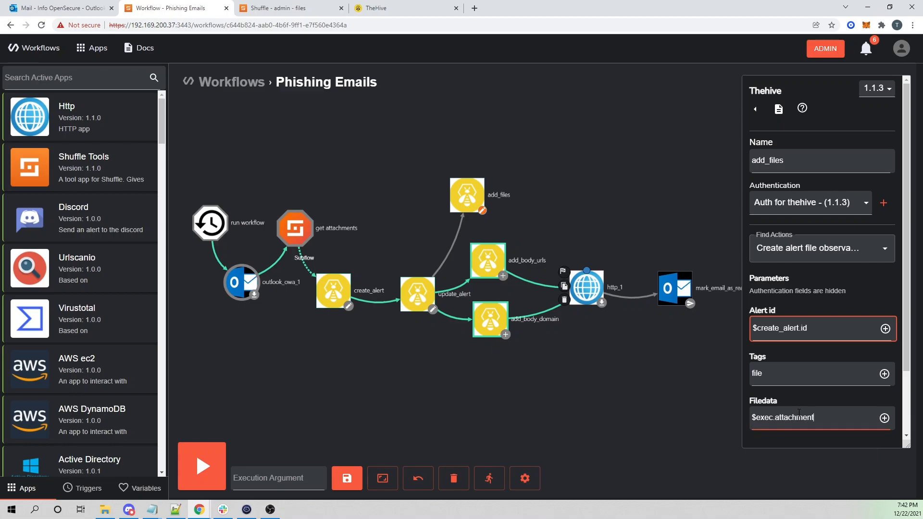
{"action": "type", "text": "_uids.#"}
{"action": "left_click", "coordinate": [347, 478]}
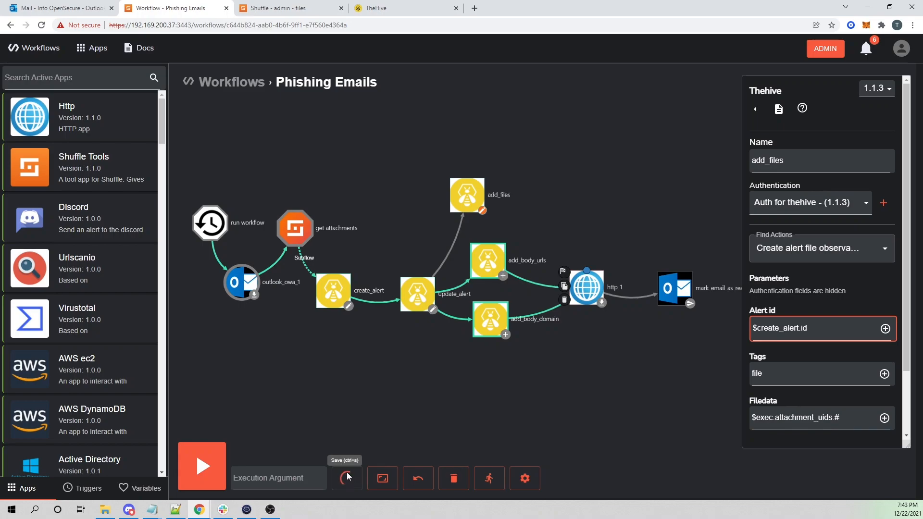
- Check the attachment on the test phishing email in Outlook, then return to the Shuffle workflow and run it
{"action": "left_click", "coordinate": [389, 6]}
{"action": "left_click", "coordinate": [171, 8]}
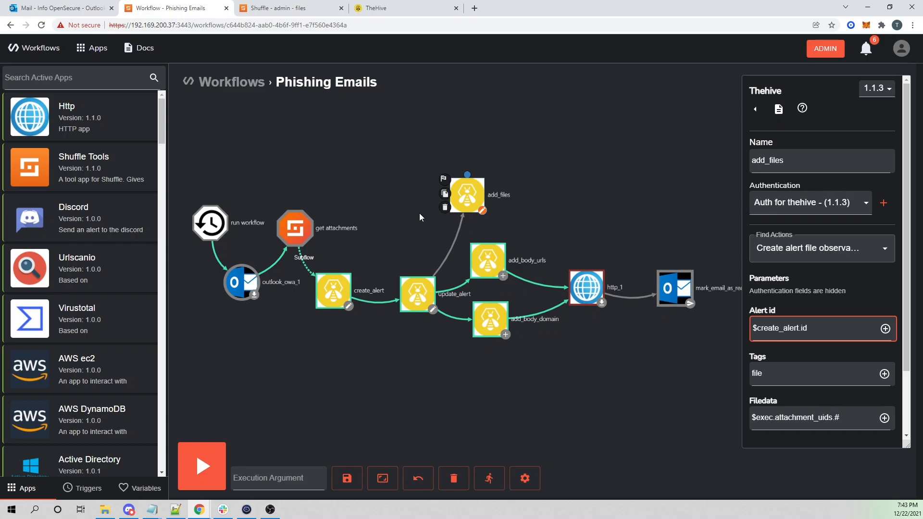
{"action": "left_click", "coordinate": [53, 7]}
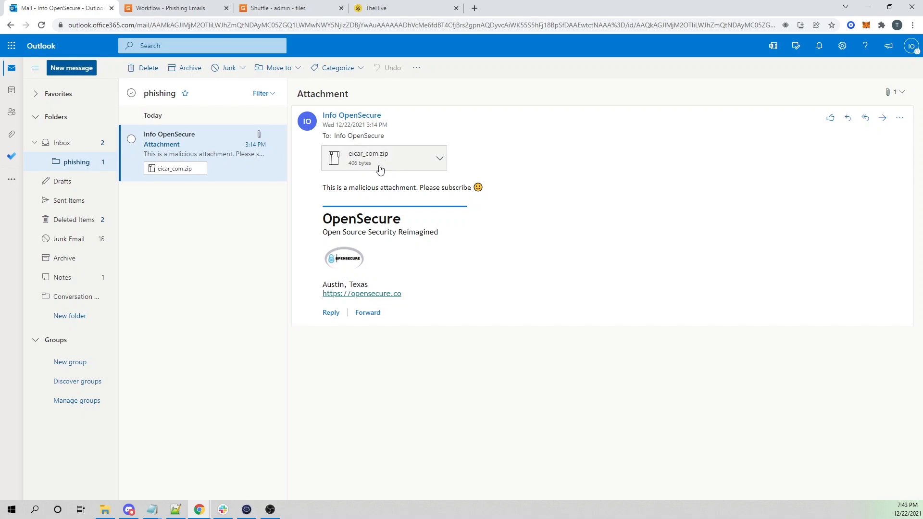
{"action": "left_click", "coordinate": [170, 8]}
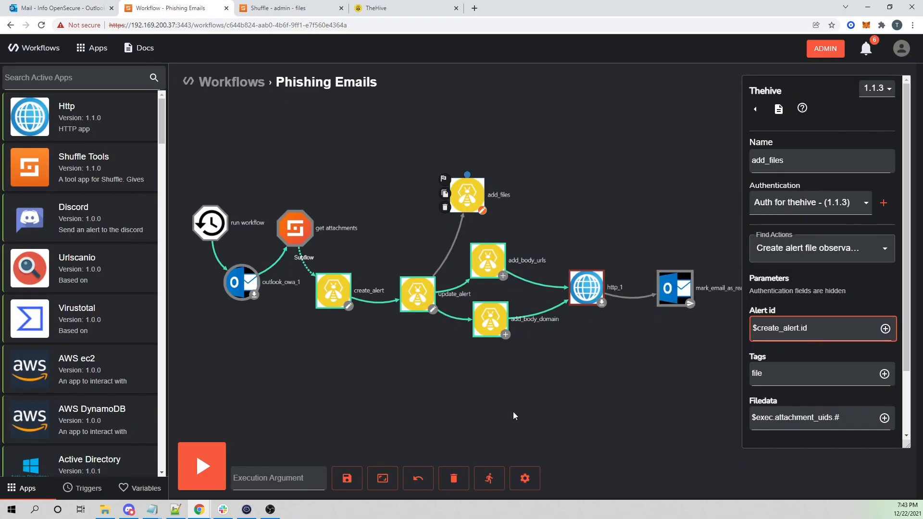
{"action": "left_click", "coordinate": [204, 461]}
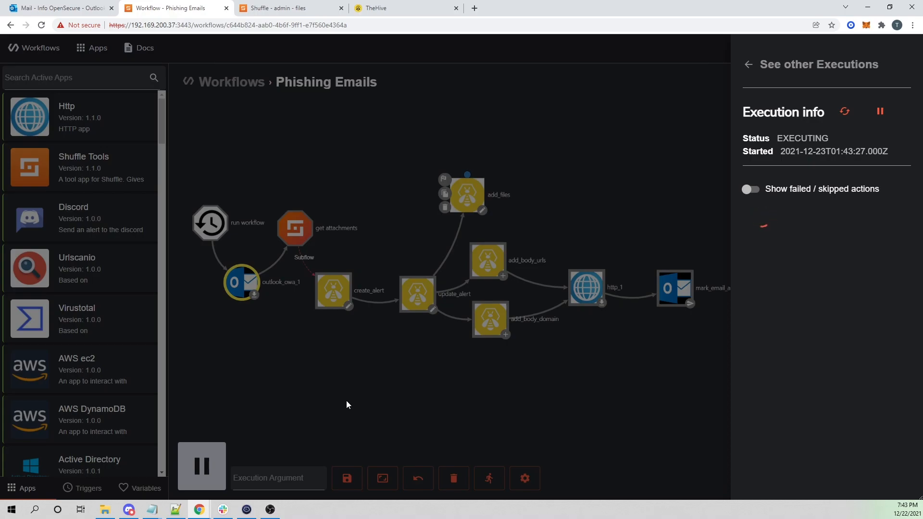
- Examine the first entry in the add_files results of the new execution
{"action": "left_click", "coordinate": [745, 453]}
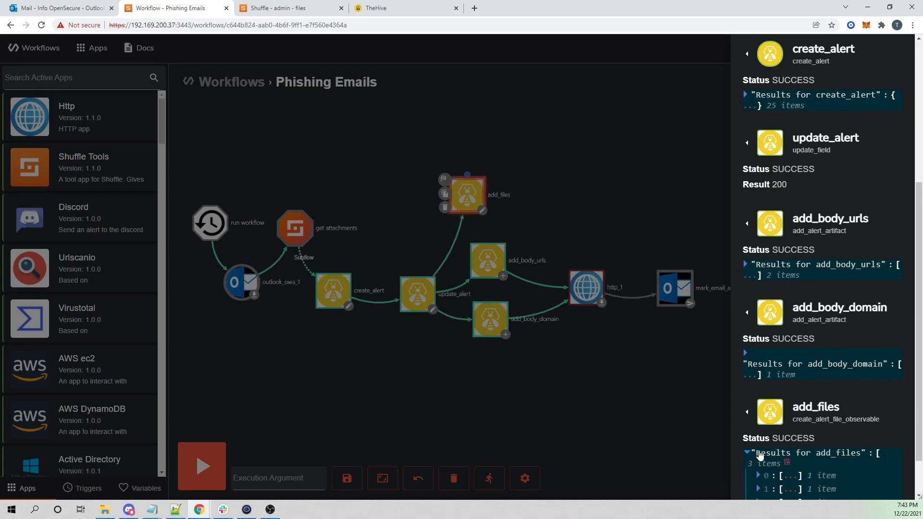
{"action": "scroll", "coordinate": [837, 446], "scroll_direction": "down", "scroll_amount": 1}
{"action": "left_click", "coordinate": [767, 425]}
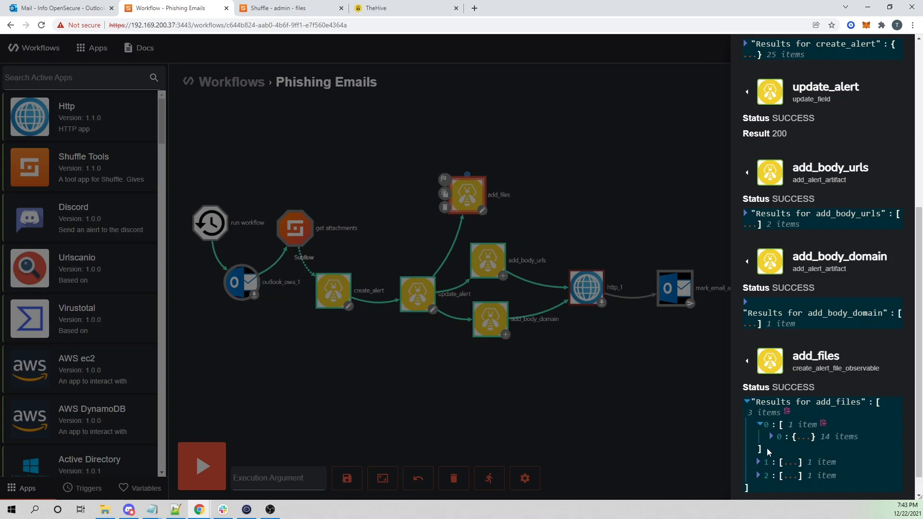
- Switch to TheHive, preview the new Phish Alert, and examine its file, domain and url observables
{"action": "left_click", "coordinate": [403, 7]}
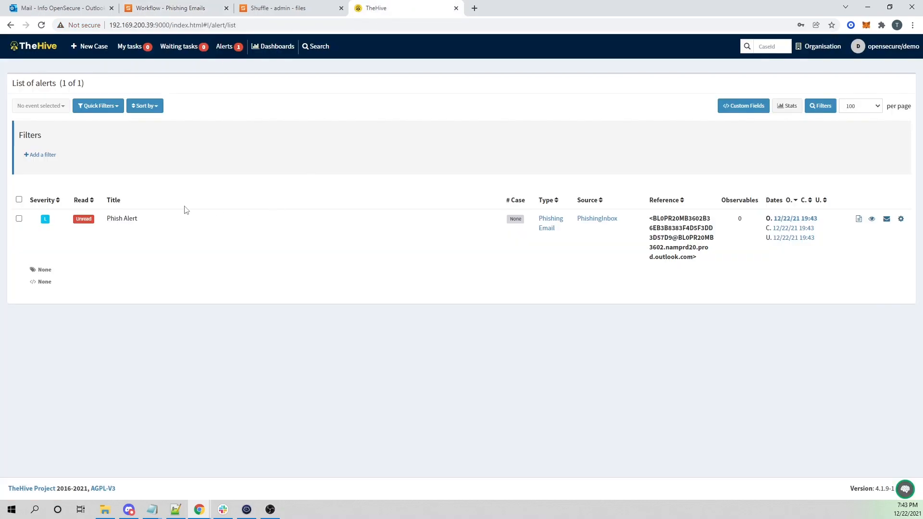
{"action": "left_click", "coordinate": [859, 219]}
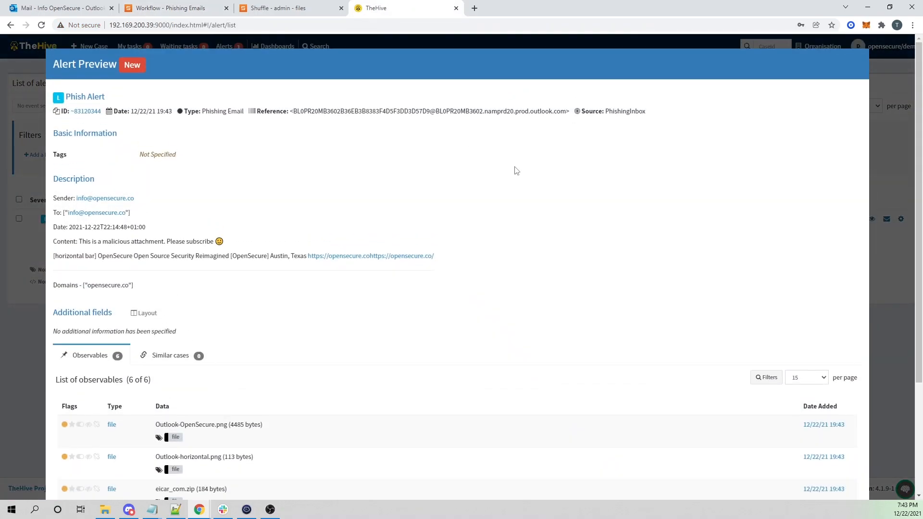
{"action": "scroll", "coordinate": [411, 102], "scroll_direction": "down", "scroll_amount": 3}
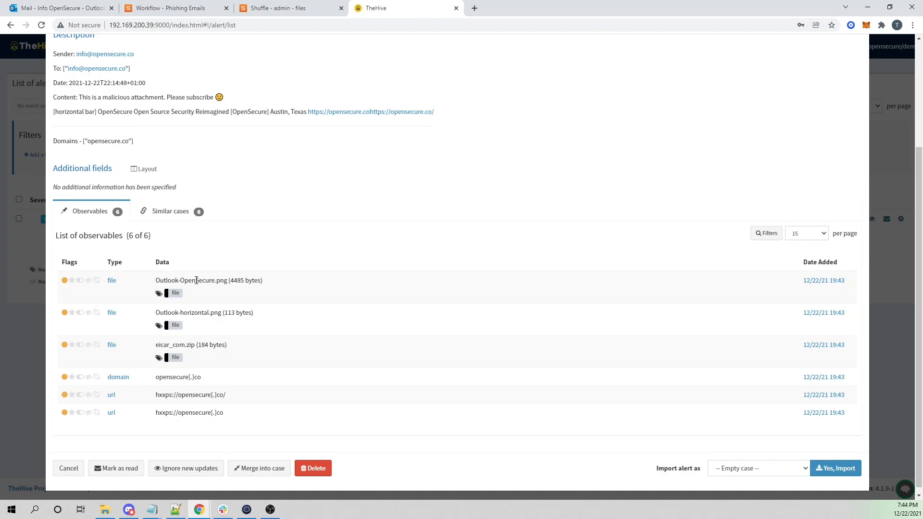
{"action": "left_click_drag", "start_coordinate": [155, 282], "coordinate": [231, 284]}
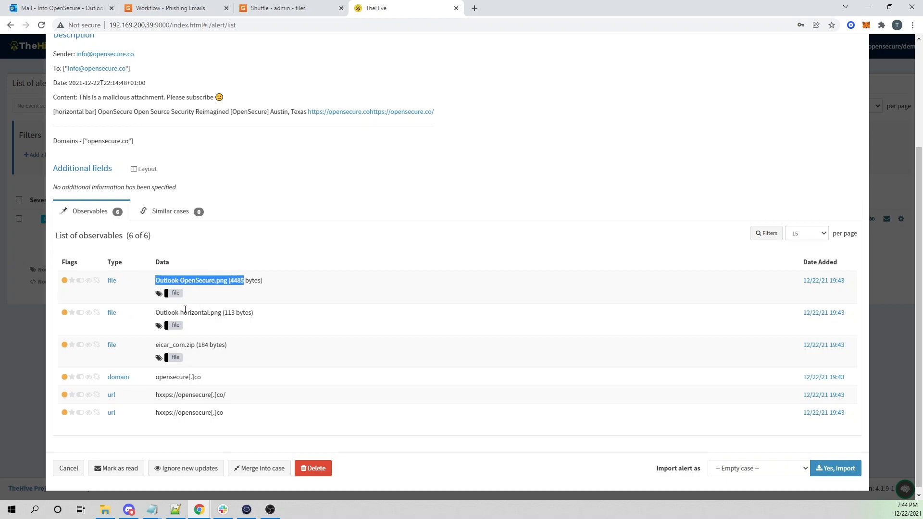
{"action": "left_click_drag", "start_coordinate": [184, 313], "coordinate": [230, 312]}
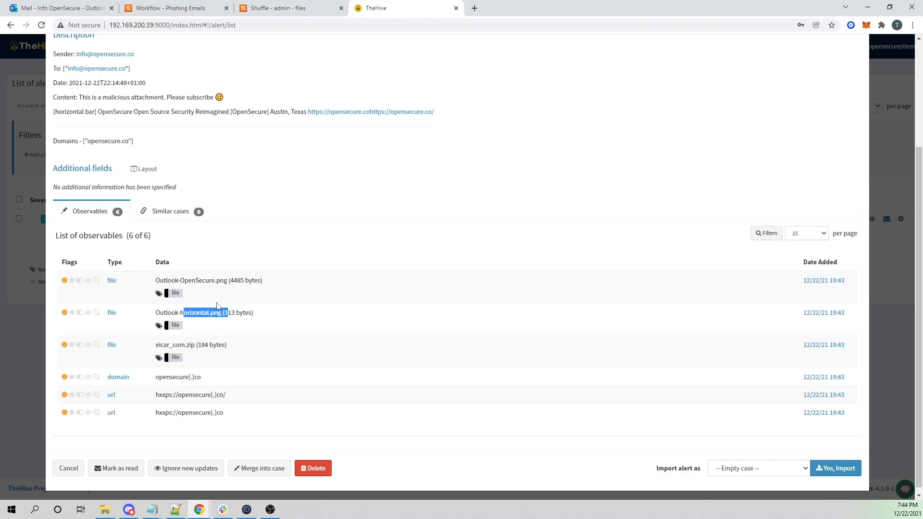
{"action": "left_click_drag", "start_coordinate": [160, 344], "coordinate": [202, 347]}
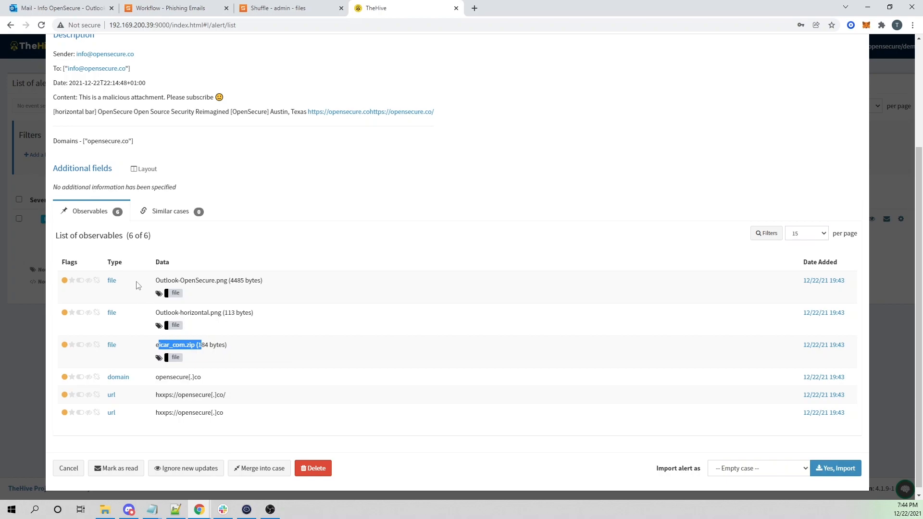
{"action": "left_click_drag", "start_coordinate": [159, 345], "coordinate": [180, 345]}
{"action": "scroll", "coordinate": [380, 316], "scroll_direction": "up", "scroll_amount": 1}
{"action": "scroll", "coordinate": [373, 314], "scroll_direction": "down", "scroll_amount": 2}
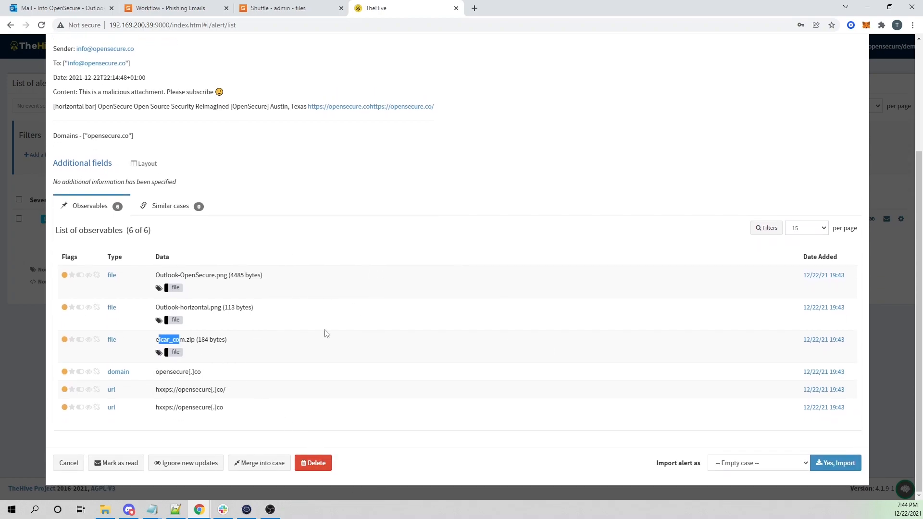
- Delete the Phish Alert from TheHive and return to the Shuffle workflow canvas
{"action": "left_click", "coordinate": [311, 464]}
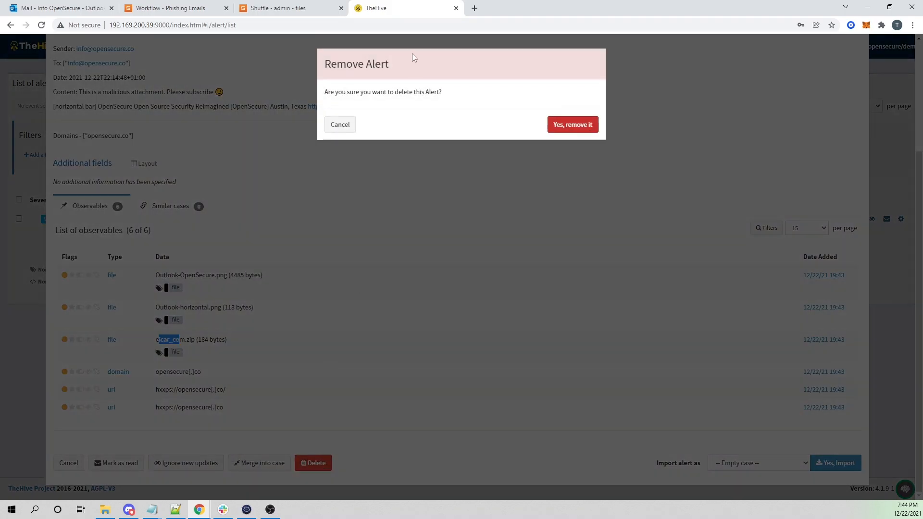
{"action": "left_click", "coordinate": [585, 128]}
{"action": "left_click", "coordinate": [180, 5]}
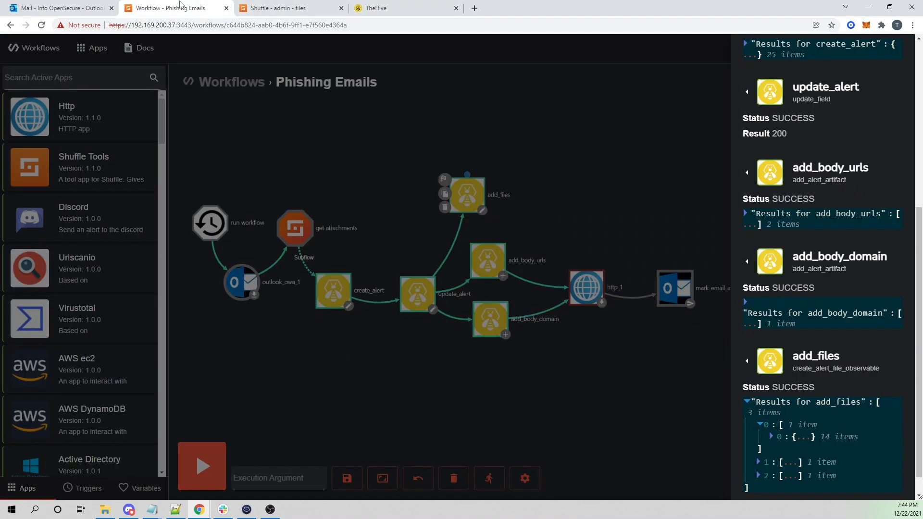
{"action": "left_click", "coordinate": [603, 158]}
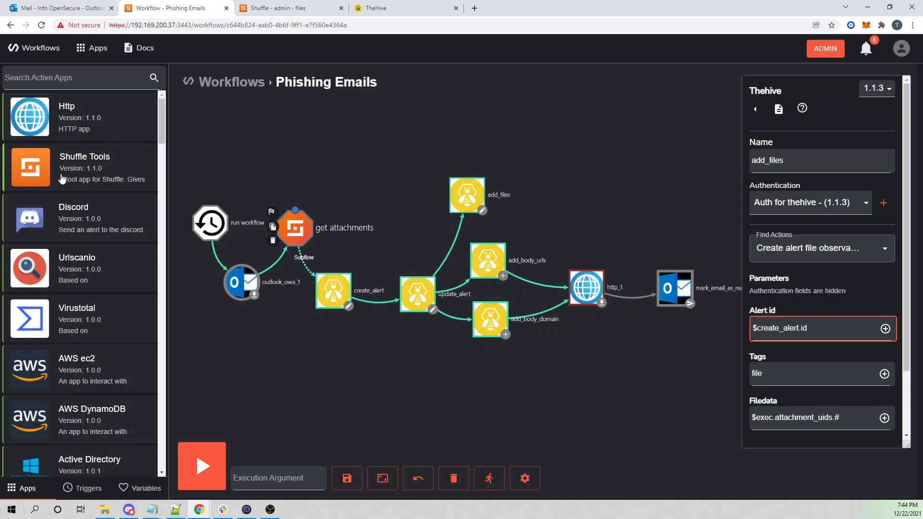
- Add a Thehive app node above add_files and connect add_files to it
{"action": "left_click", "coordinate": [100, 80]}
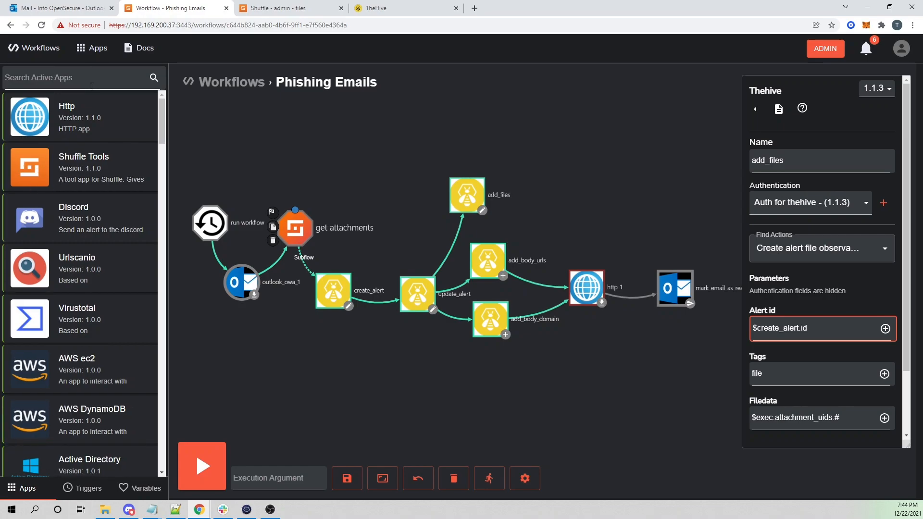
{"action": "type", "text": "theh"}
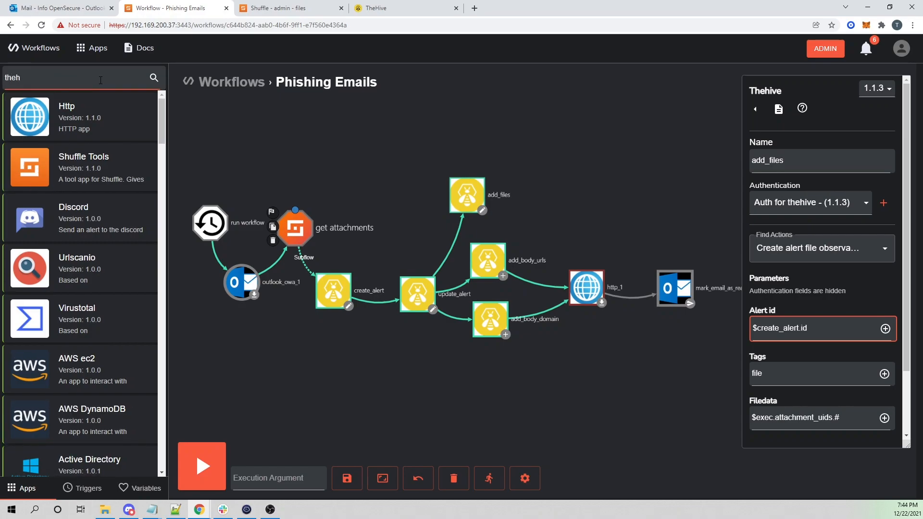
{"action": "type", "text": "ive"}
{"action": "mouse_move", "coordinate": [107, 142]}
{"action": "left_mouse_down"}
{"action": "mouse_move", "coordinate": [547, 125]}
{"action": "mouse_move", "coordinate": [474, 158]}
{"action": "mouse_move", "coordinate": [467, 136]}
{"action": "mouse_move", "coordinate": [487, 127]}
{"action": "left_mouse_up"}
{"action": "left_click", "coordinate": [486, 126]}
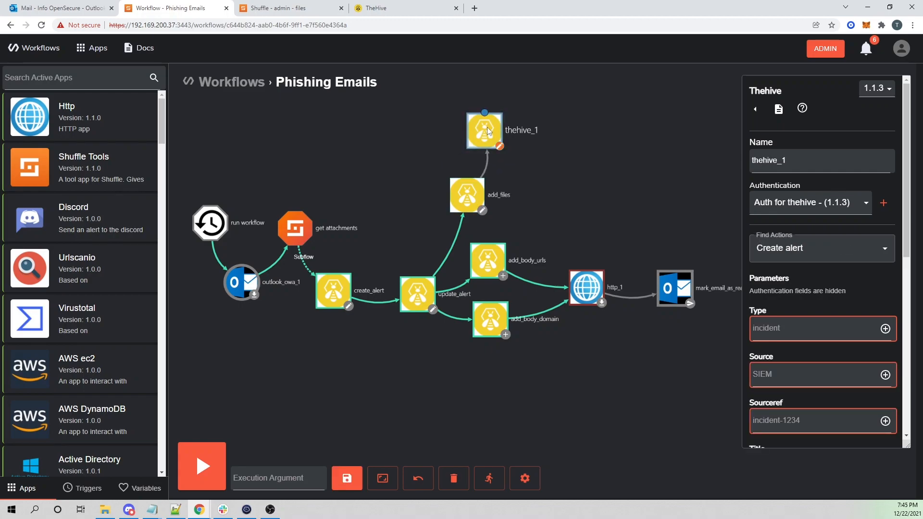
- Rename the new Thehive node add_msg, setting its action to Create alert file observable and its Alert id to $create_alert.id
{"action": "double_click", "coordinate": [810, 157]}
{"action": "type", "text": "add_msg"}
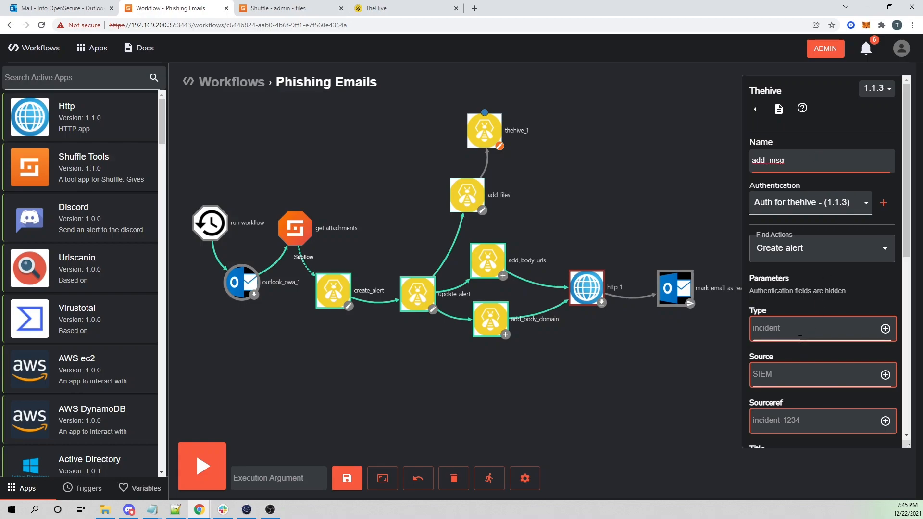
{"action": "left_click", "coordinate": [802, 247]}
{"action": "scroll", "coordinate": [826, 385], "scroll_direction": "down", "scroll_amount": 4}
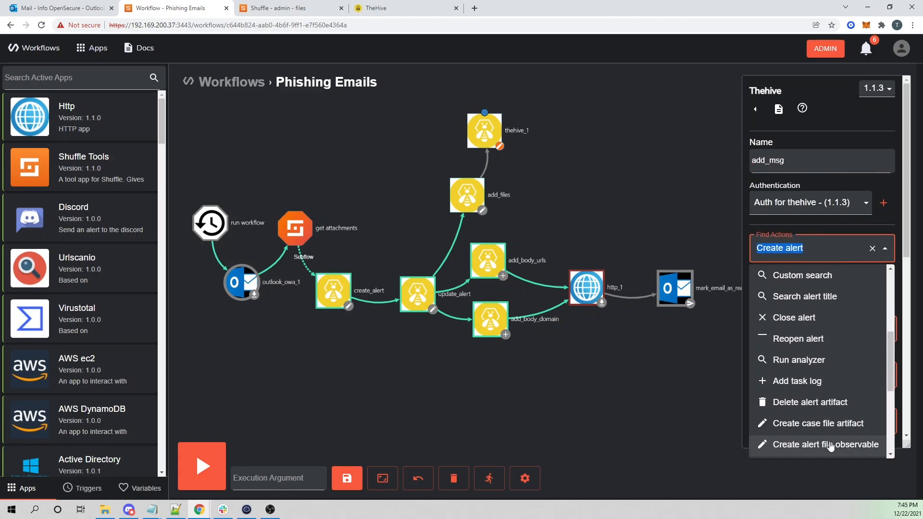
{"action": "left_click", "coordinate": [840, 446]}
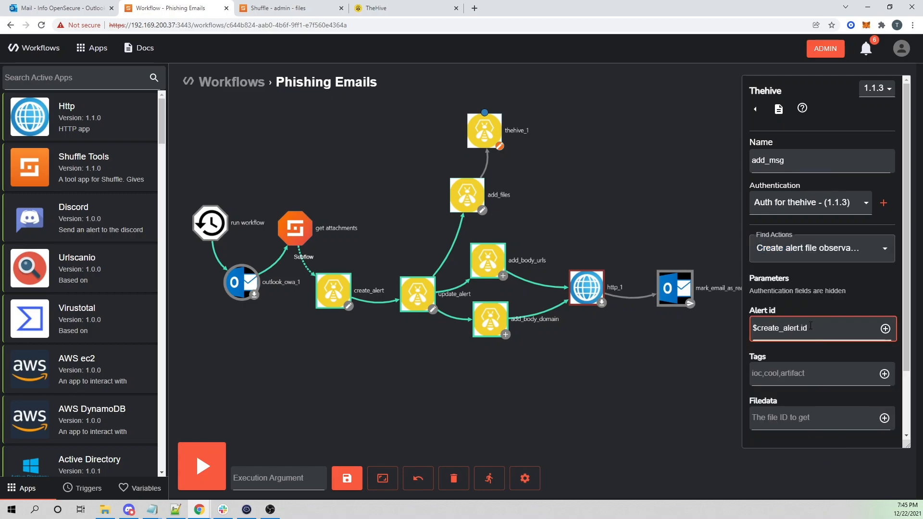
- Set add_msg's Tags to msg, look up the email file ID field in the last execution argument, and set Filedata to $exec.email_fileid
{"action": "left_click", "coordinate": [788, 374]}
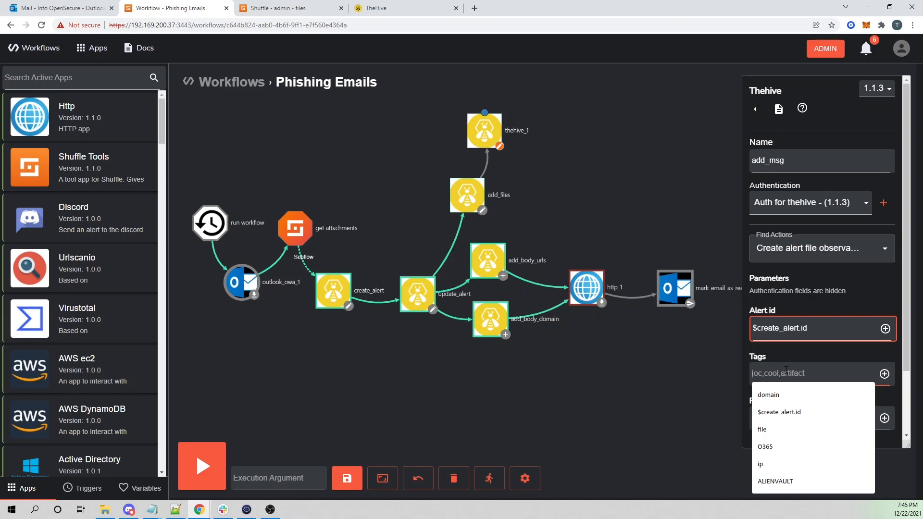
{"action": "type", "text": "msg"}
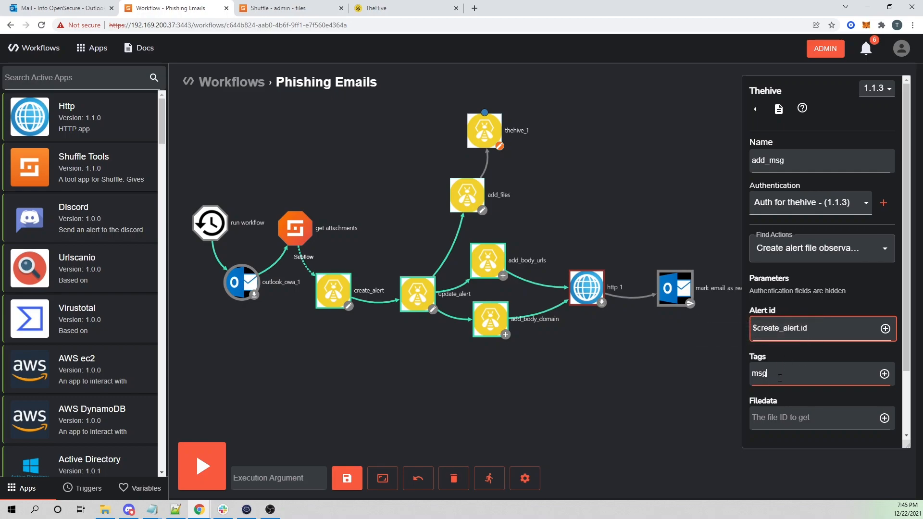
{"action": "left_click", "coordinate": [776, 415]}
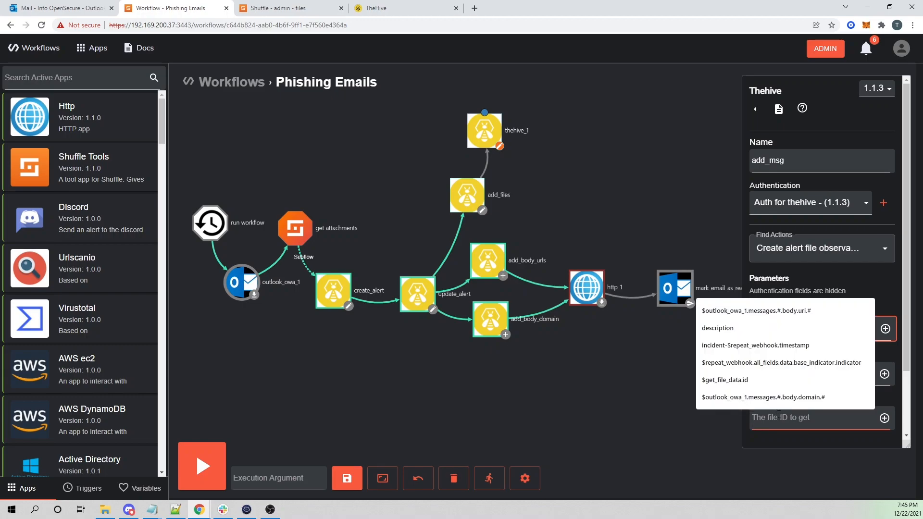
{"action": "left_click", "coordinate": [488, 478]}
{"action": "left_click", "coordinate": [746, 195]}
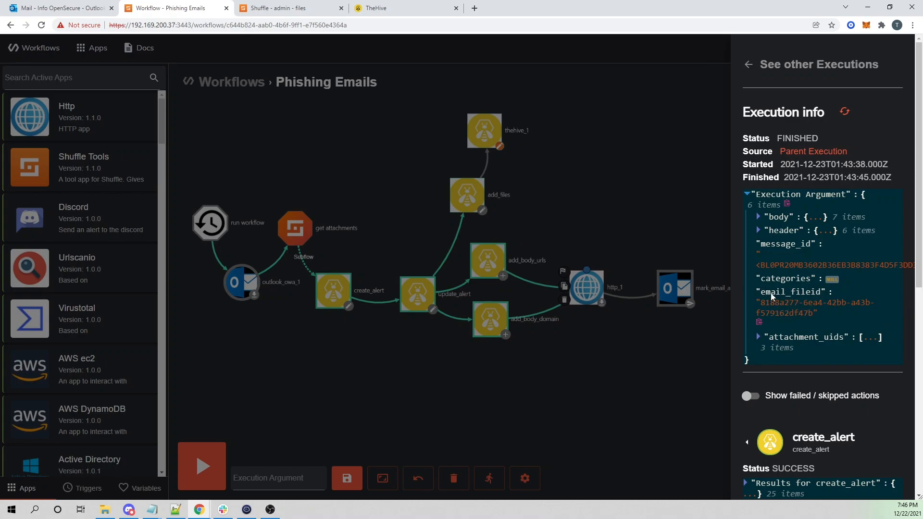
{"action": "left_click", "coordinate": [490, 134]}
{"action": "left_click", "coordinate": [799, 417]}
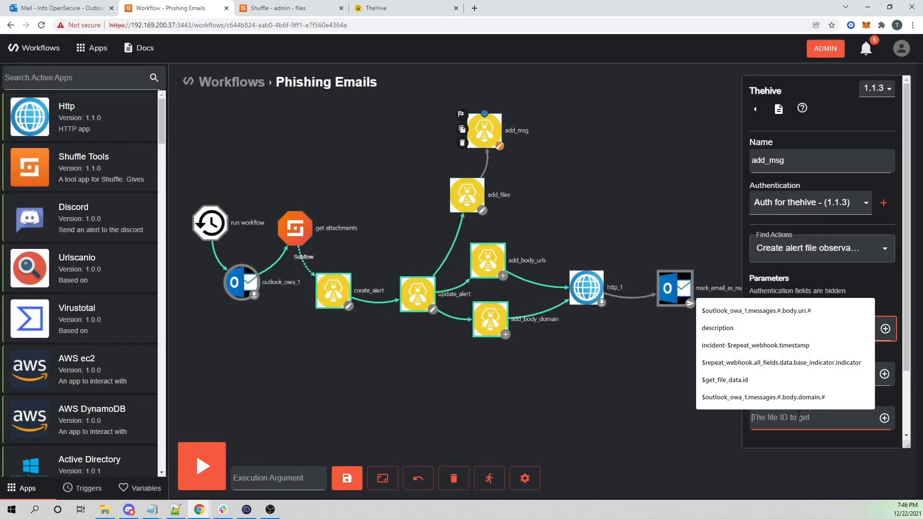
{"action": "type", "text": "$e"}
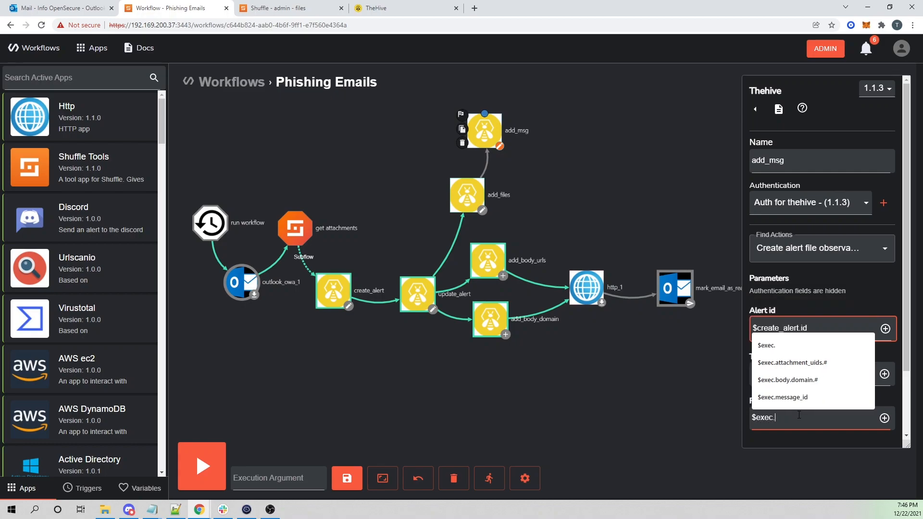
{"action": "type", "text": "xec.email_fileid"}
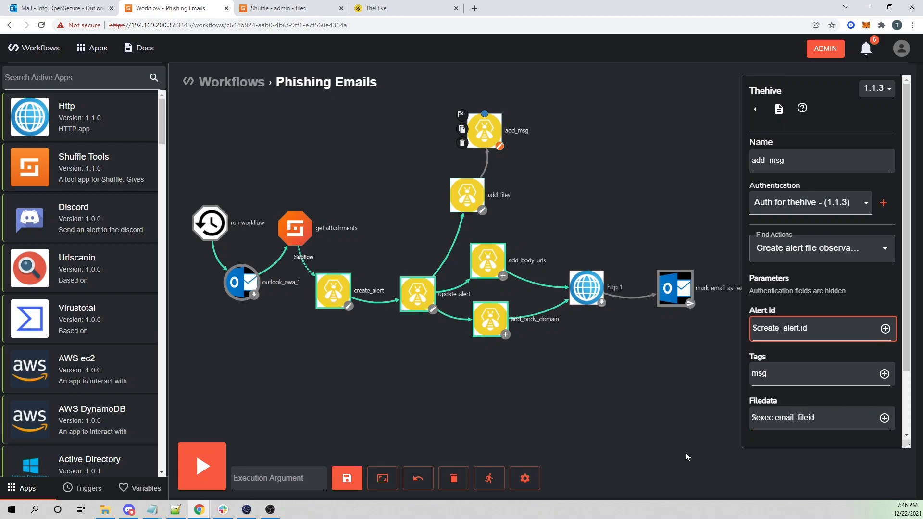
- Save the Phishing Emails workflow and run a test execution, checking TheHive while it runs
{"action": "left_click", "coordinate": [347, 478]}
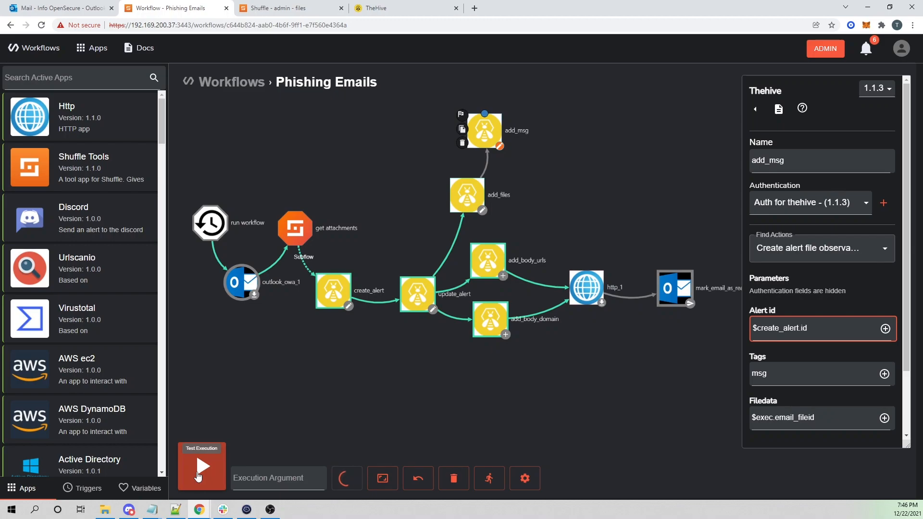
{"action": "left_click", "coordinate": [201, 473]}
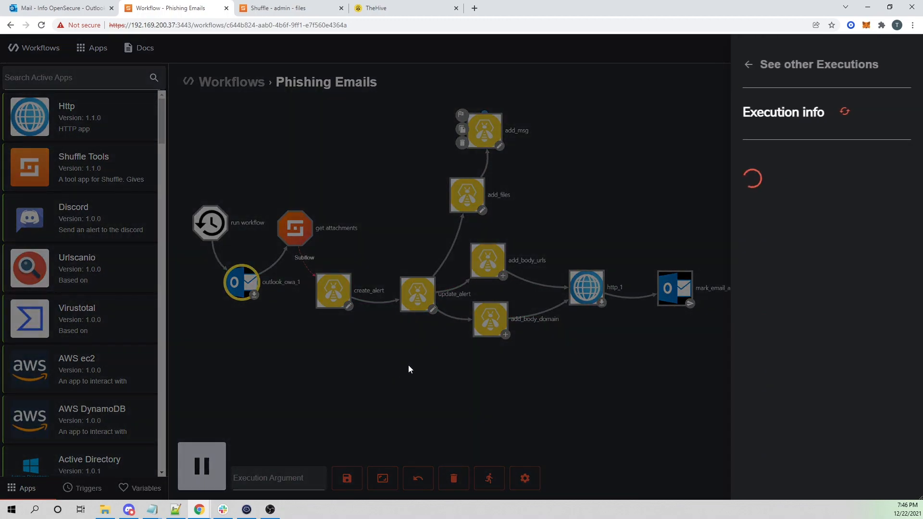
{"action": "left_click", "coordinate": [377, 8]}
{"action": "left_click", "coordinate": [180, 4]}
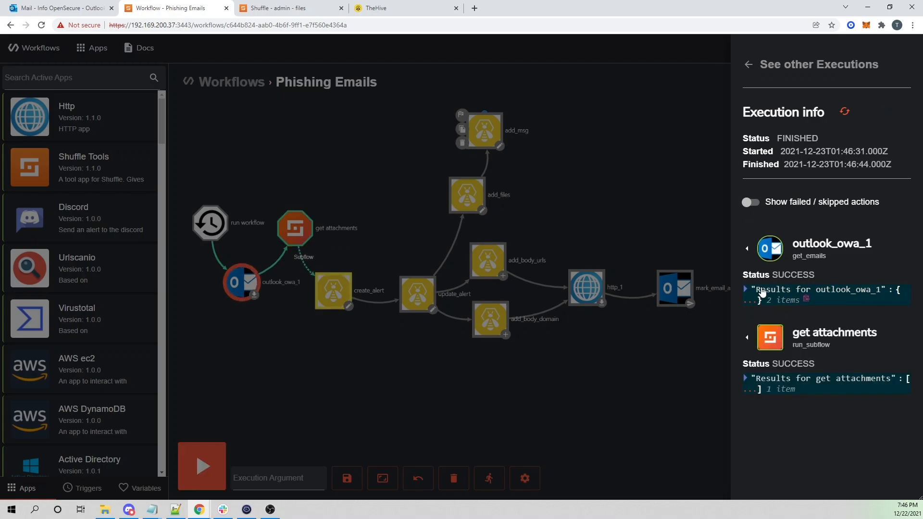
- Open the newest subflow execution and examine the results of the add_msg action
{"action": "left_click", "coordinate": [803, 68]}
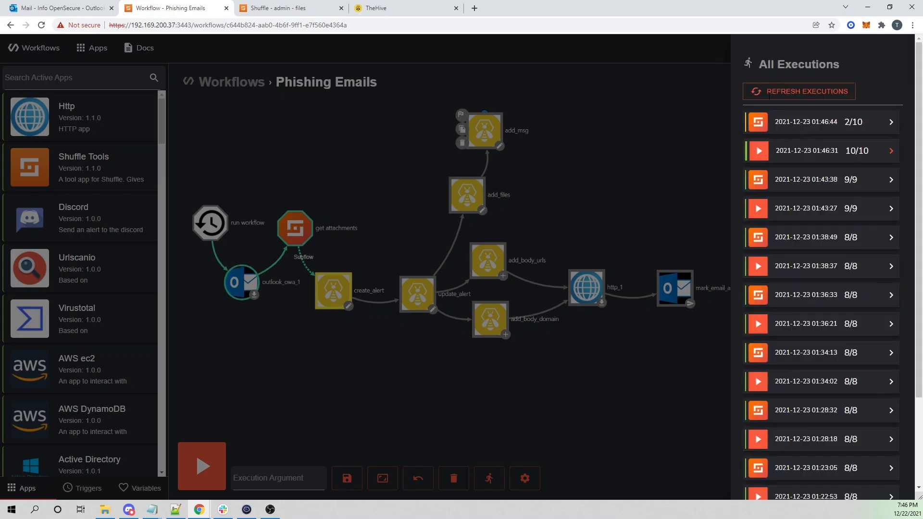
{"action": "left_click", "coordinate": [820, 124]}
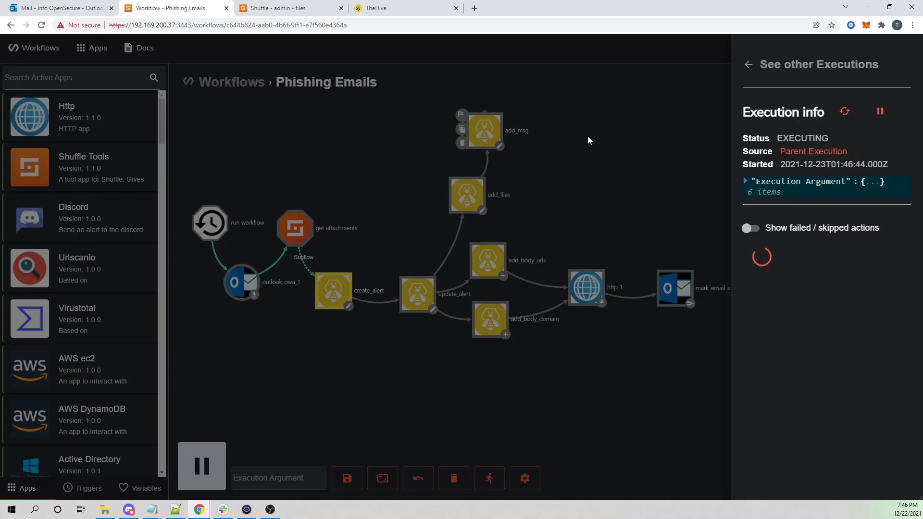
{"action": "scroll", "coordinate": [845, 371], "scroll_direction": "down", "scroll_amount": 10}
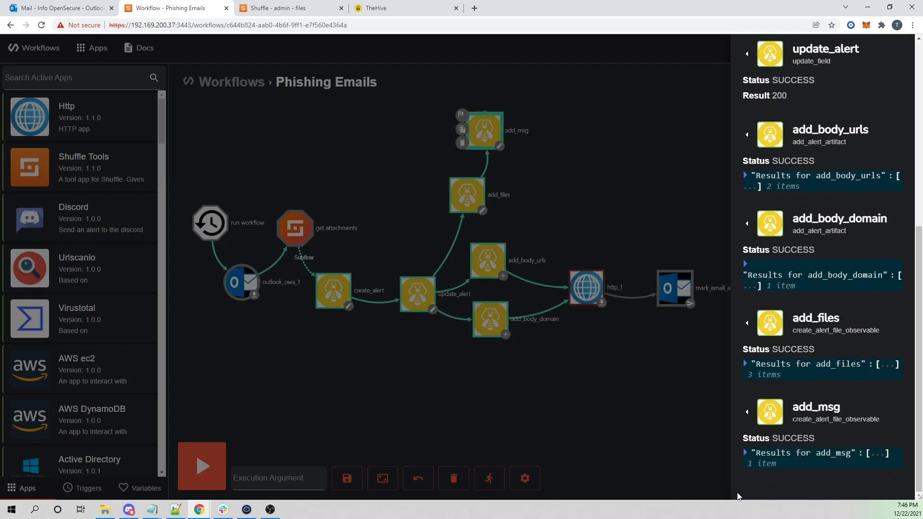
{"action": "left_click", "coordinate": [745, 452]}
{"action": "scroll", "coordinate": [774, 452], "scroll_direction": "down", "scroll_amount": 1}
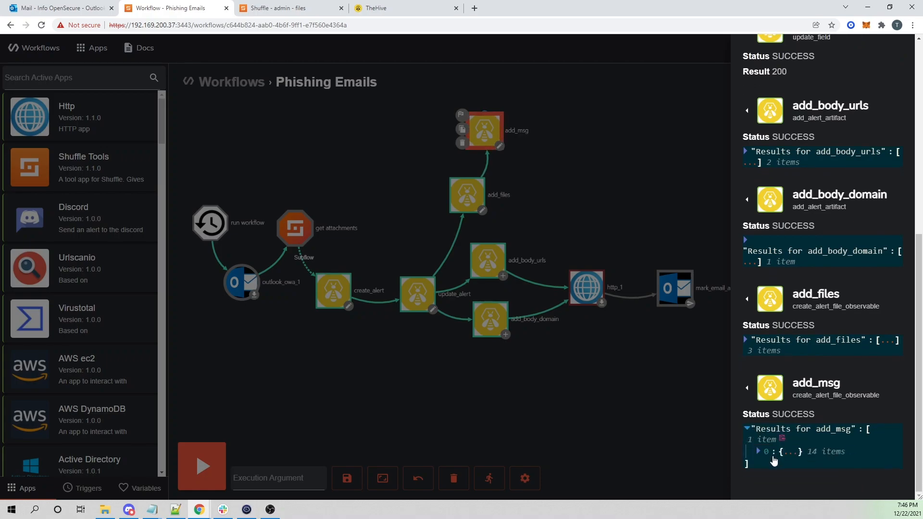
- Switch to TheHive, preview the new Phish Alert, examine its email.msg and other observables, and close the preview
{"action": "left_click", "coordinate": [384, 6]}
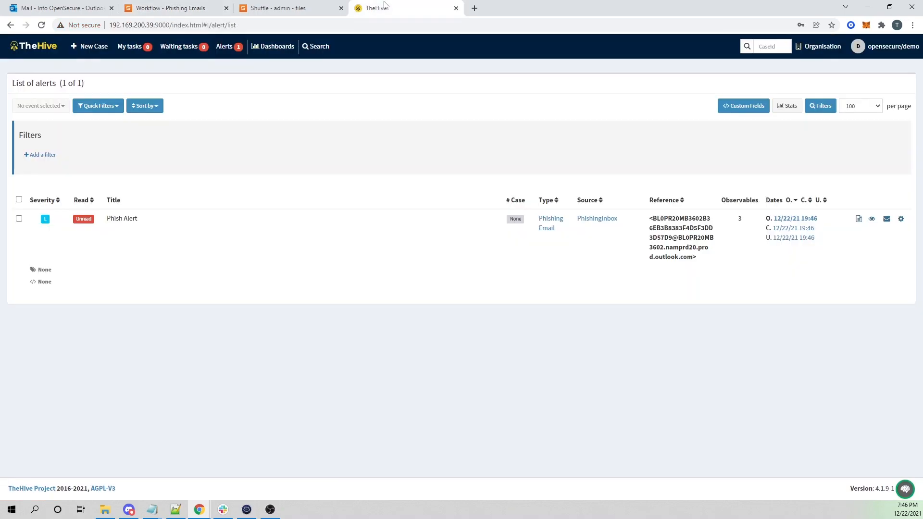
{"action": "left_click", "coordinate": [872, 218]}
{"action": "scroll", "coordinate": [456, 250], "scroll_direction": "down", "scroll_amount": 4}
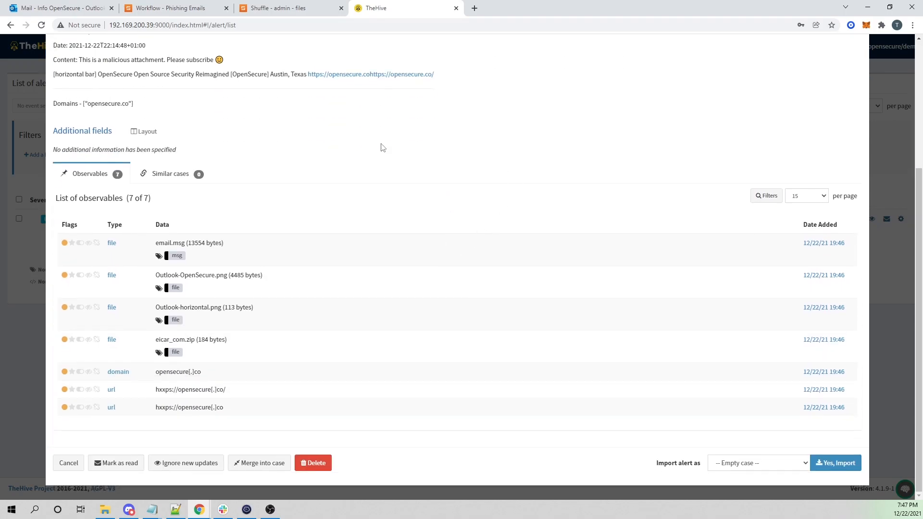
{"action": "left_click_drag", "start_coordinate": [160, 242], "coordinate": [230, 245]}
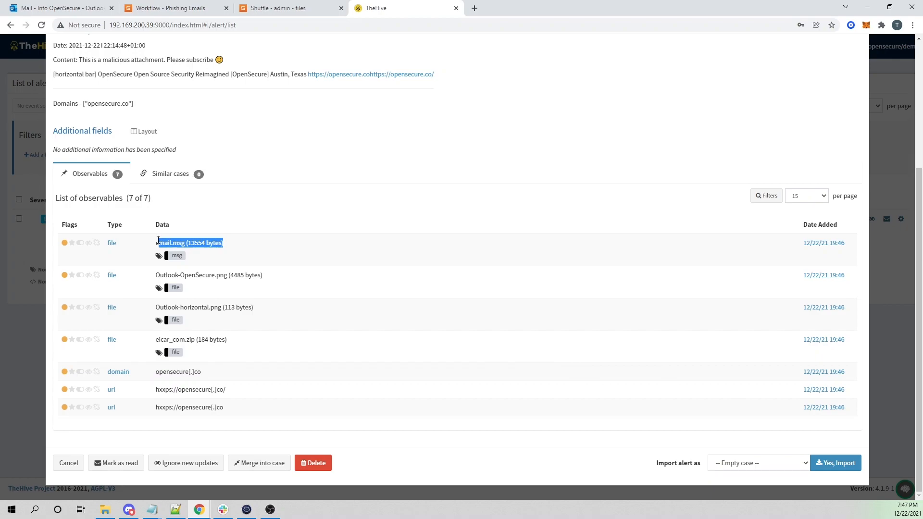
{"action": "left_click", "coordinate": [178, 227]}
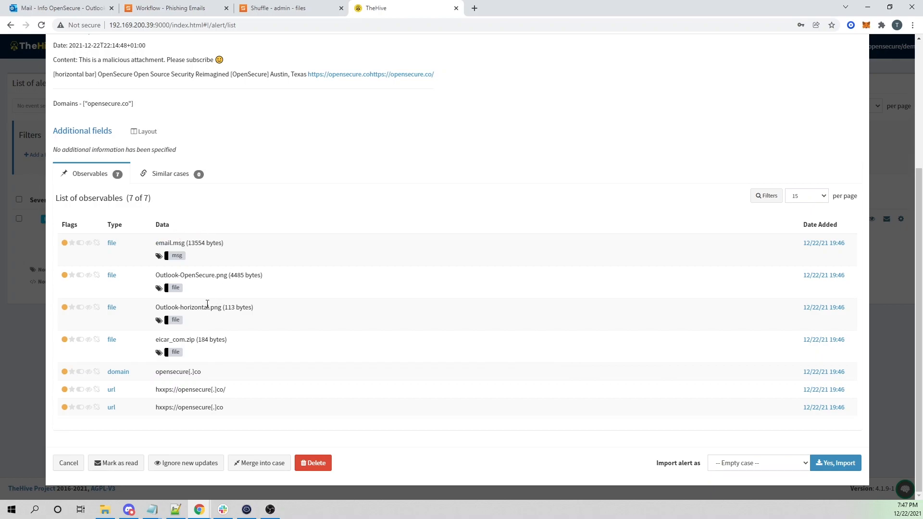
{"action": "scroll", "coordinate": [219, 272], "scroll_direction": "up", "scroll_amount": 2}
{"action": "scroll", "coordinate": [192, 302], "scroll_direction": "down", "scroll_amount": 2}
{"action": "left_click", "coordinate": [65, 464]}
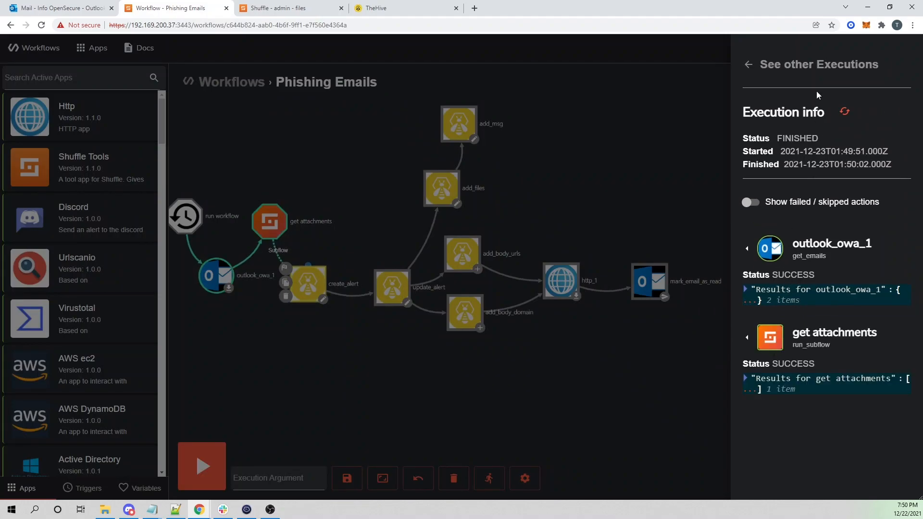
- Open the newest subflow execution in Shuffle and examine the mark_email_as_read result
{"action": "left_click", "coordinate": [822, 68]}
{"action": "left_click", "coordinate": [769, 123]}
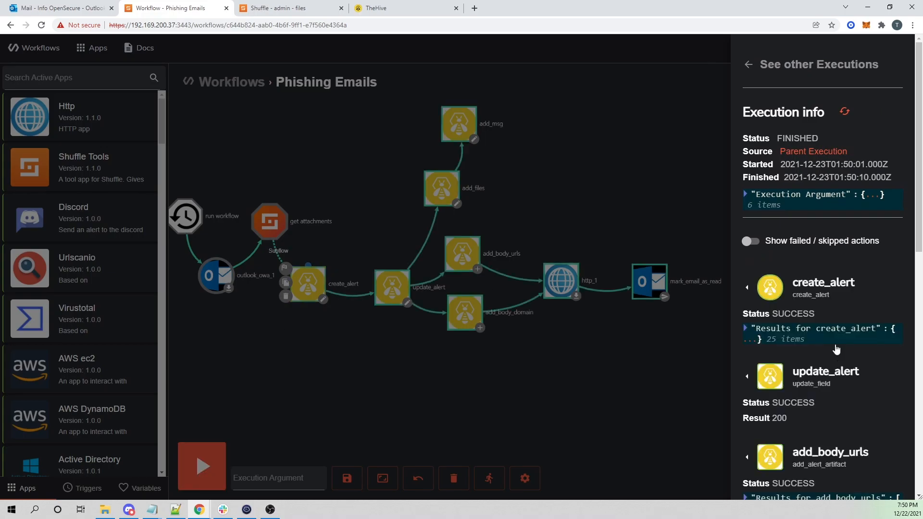
{"action": "scroll", "coordinate": [860, 344], "scroll_direction": "down", "scroll_amount": 10}
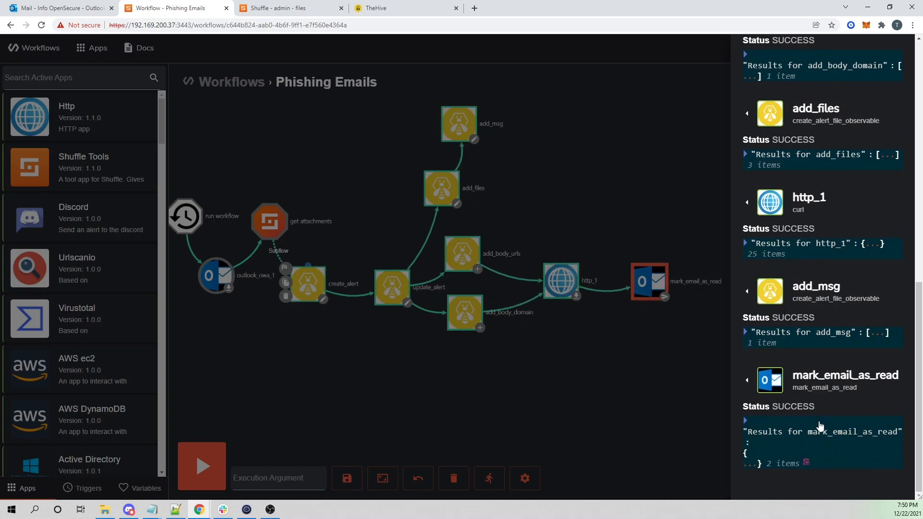
{"action": "left_click", "coordinate": [746, 422]}
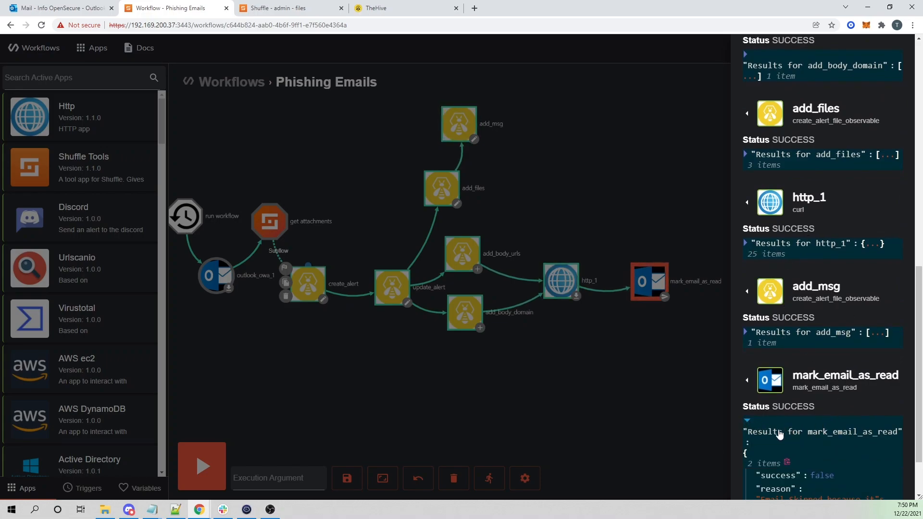
{"action": "scroll", "coordinate": [774, 438], "scroll_direction": "down", "scroll_amount": 2}
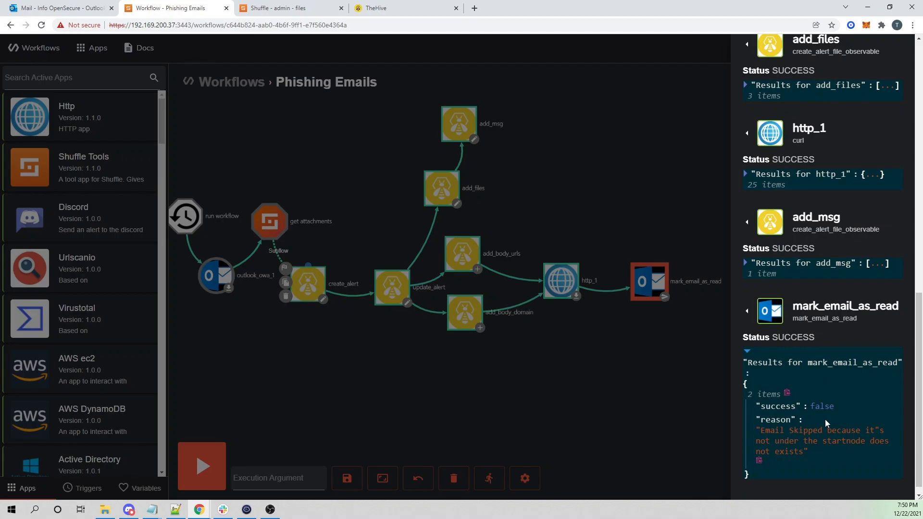
{"action": "scroll", "coordinate": [830, 425], "scroll_direction": "up", "scroll_amount": 2}
{"action": "left_click", "coordinate": [749, 403]}
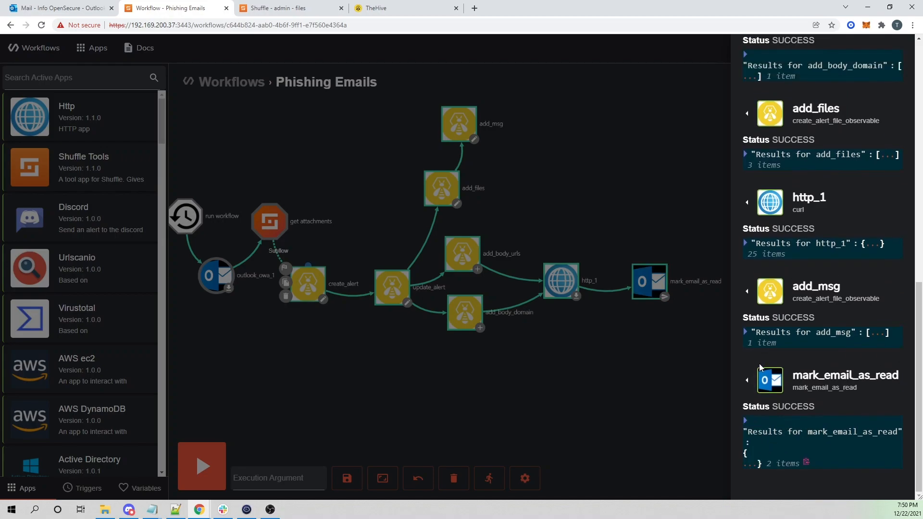
- Switch to TheHive, open the Phish Alert case, and examine its list of observables
{"action": "left_click", "coordinate": [376, 8]}
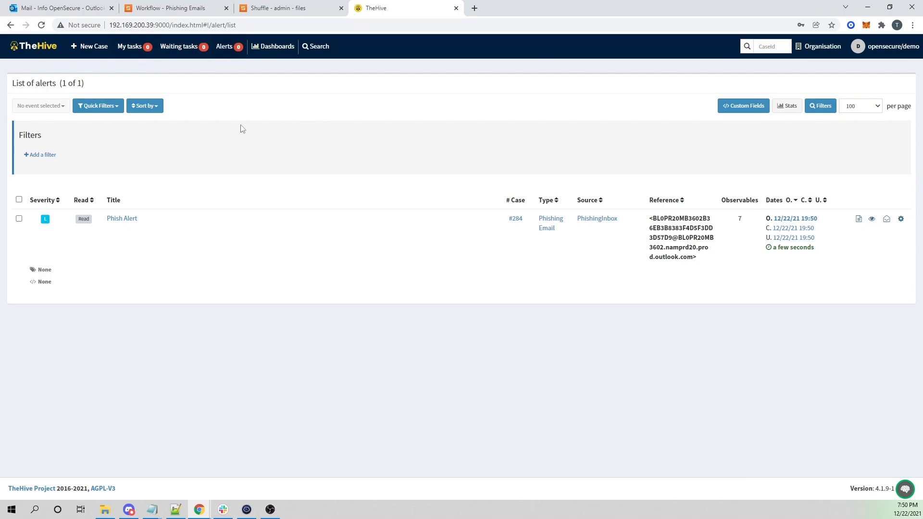
{"action": "left_click", "coordinate": [46, 48]}
{"action": "left_click", "coordinate": [138, 210]}
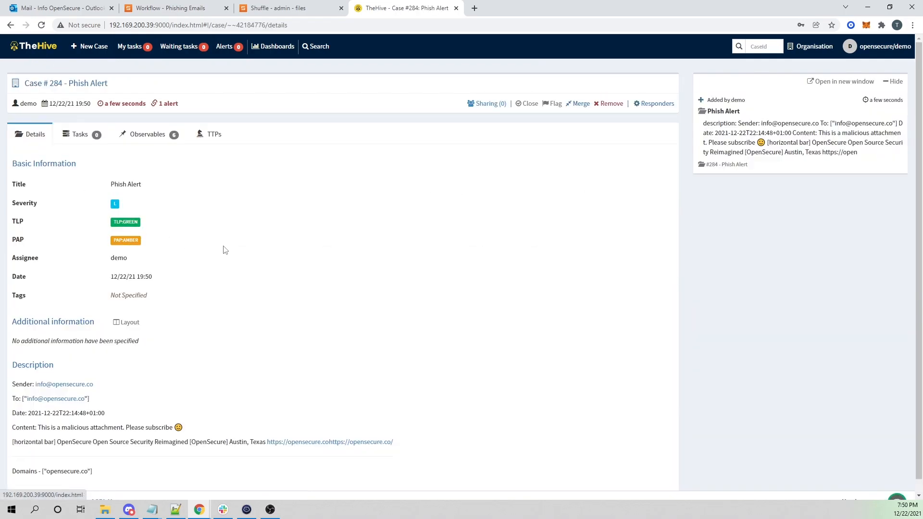
{"action": "left_click", "coordinate": [156, 126]}
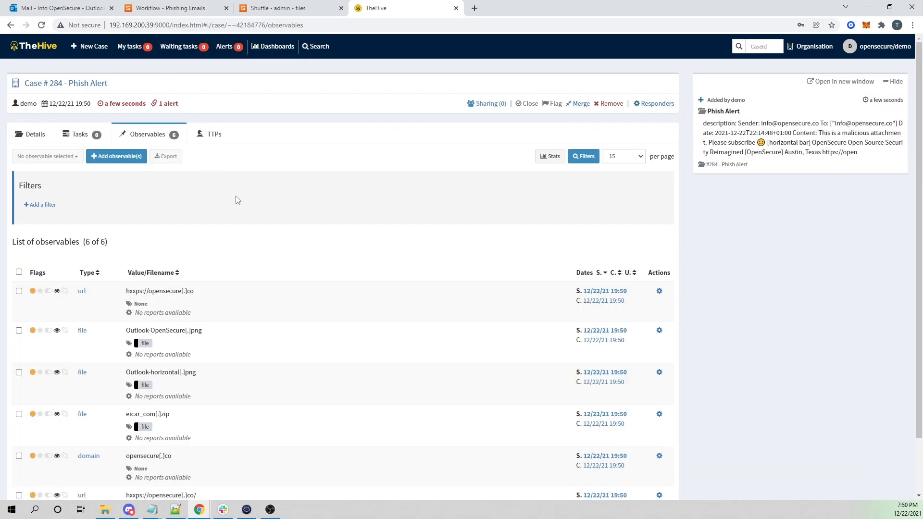
{"action": "scroll", "coordinate": [235, 200], "scroll_direction": "down", "scroll_amount": 1}
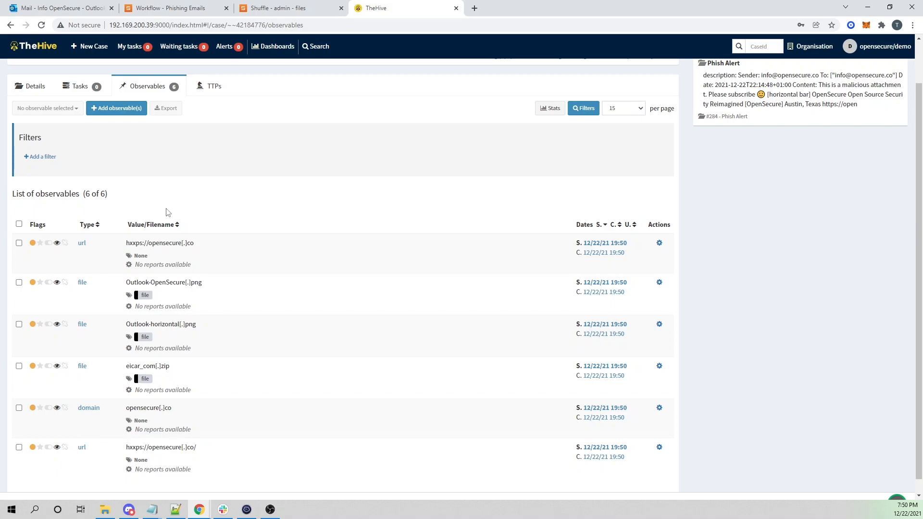
- Return to the Shuffle execution, compare the order of the http_1 and add_msg results, and close the execution details
{"action": "left_click", "coordinate": [212, 7]}
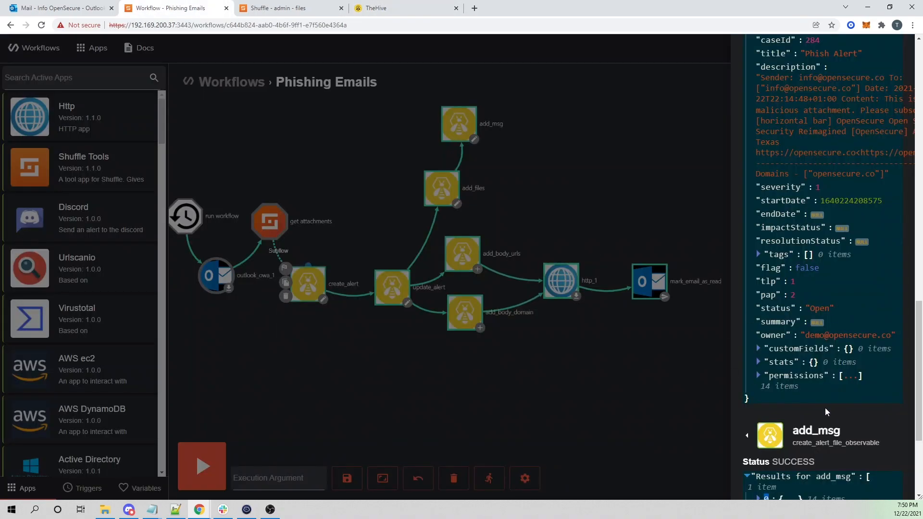
{"action": "scroll", "coordinate": [826, 411], "scroll_direction": "down", "scroll_amount": 2}
{"action": "scroll", "coordinate": [819, 413], "scroll_direction": "up", "scroll_amount": 10}
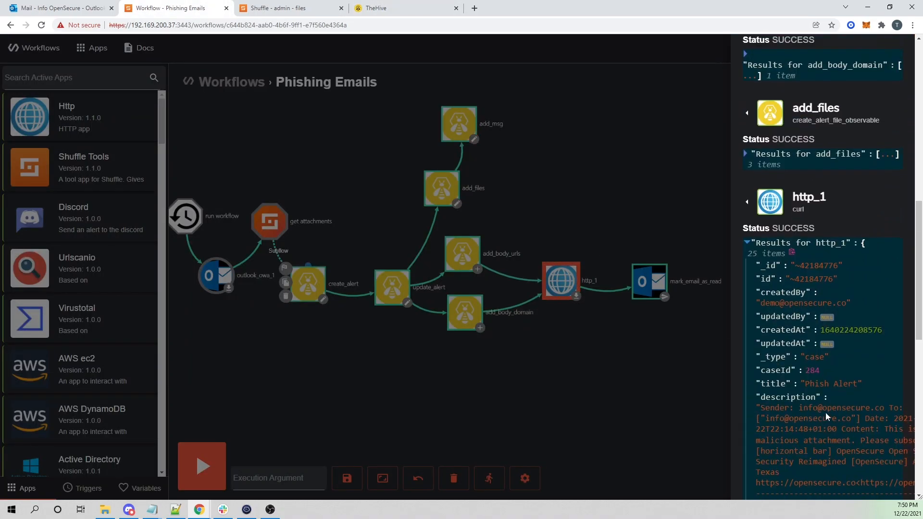
{"action": "scroll", "coordinate": [826, 411], "scroll_direction": "down", "scroll_amount": 6}
{"action": "scroll", "coordinate": [826, 411], "scroll_direction": "down", "scroll_amount": 3}
{"action": "scroll", "coordinate": [757, 446], "scroll_direction": "up", "scroll_amount": 1}
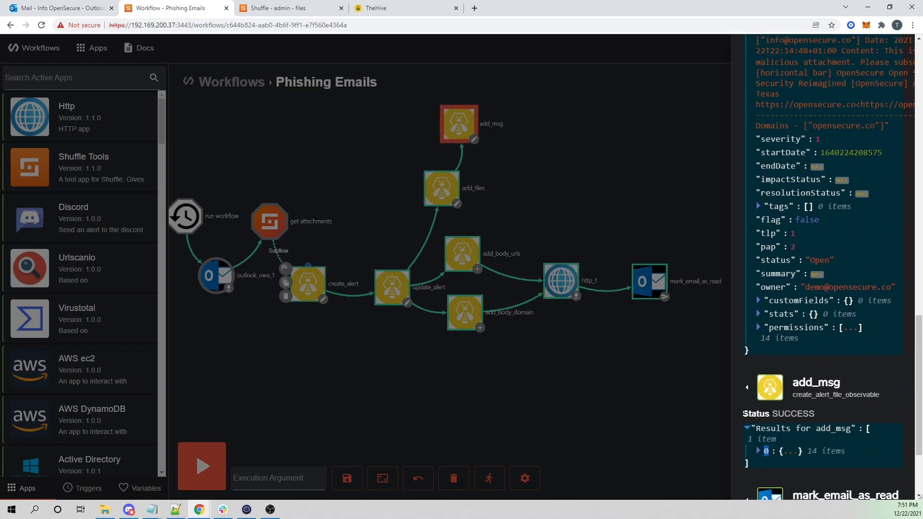
{"action": "left_click", "coordinate": [554, 397]}
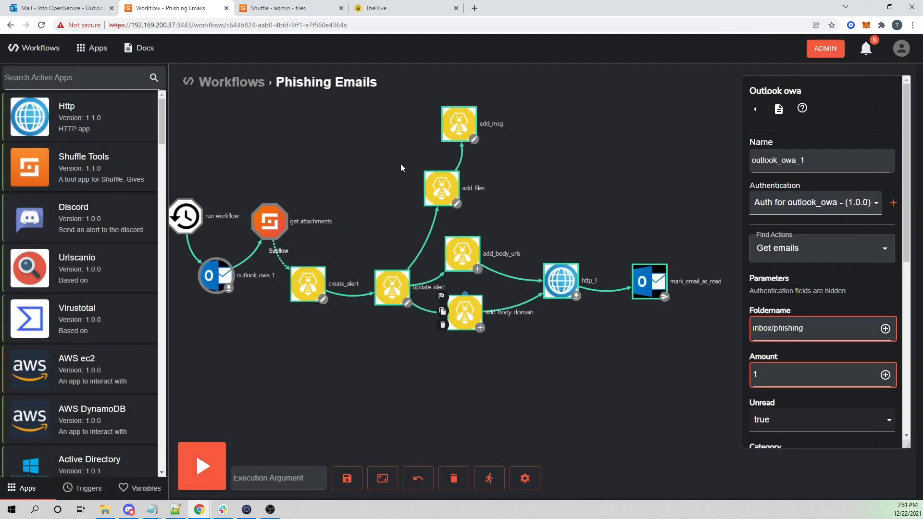
- Move add_files and add_msg side by side above add_body_urls and connect add_msg to http_1
{"action": "left_click_drag", "start_coordinate": [431, 186], "coordinate": [388, 200]}
{"action": "left_click_drag", "start_coordinate": [458, 111], "coordinate": [562, 275]}
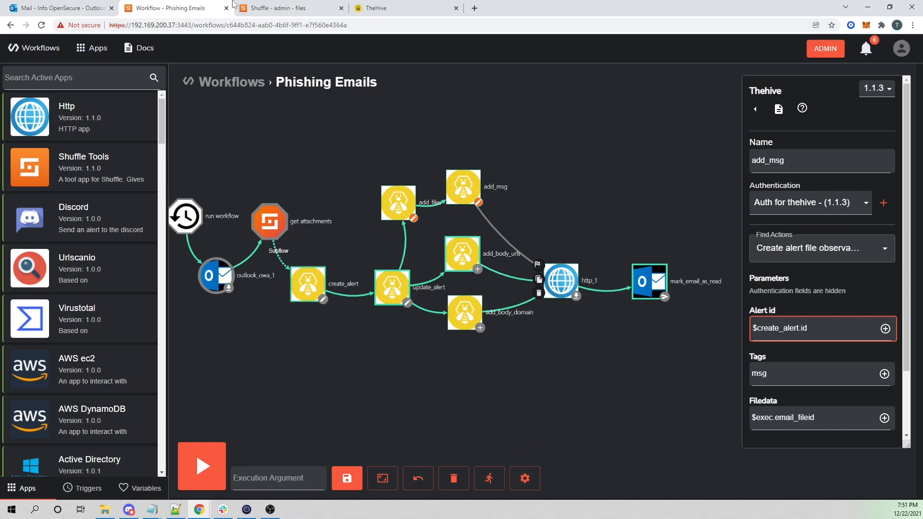
- Delete the Phish Alert case from TheHive's case list, confirming the deletion with a count of 1
{"action": "left_click", "coordinate": [377, 8]}
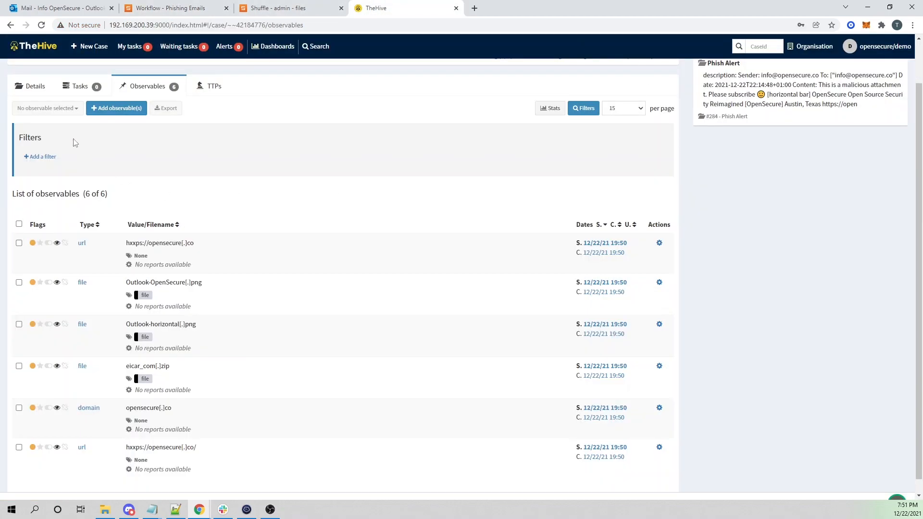
{"action": "left_click", "coordinate": [24, 52]}
{"action": "left_click", "coordinate": [24, 211]}
{"action": "left_click", "coordinate": [36, 106]}
{"action": "left_click", "coordinate": [48, 179]}
{"action": "left_click", "coordinate": [533, 162]}
{"action": "type", "text": "1"}
{"action": "left_click", "coordinate": [646, 206]}
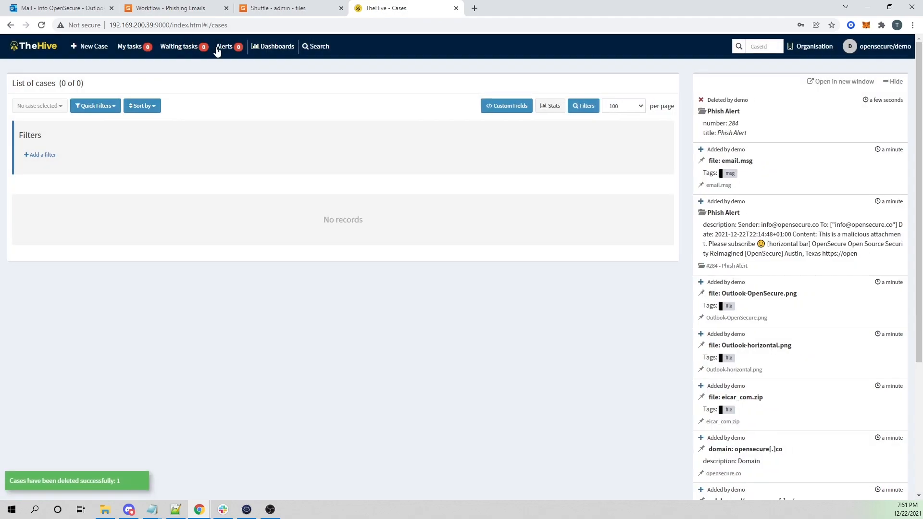
- Delete the Phish Alert entry from TheHive's list of alerts and confirm the deletion
{"action": "left_click", "coordinate": [222, 47]}
{"action": "left_click", "coordinate": [19, 219]}
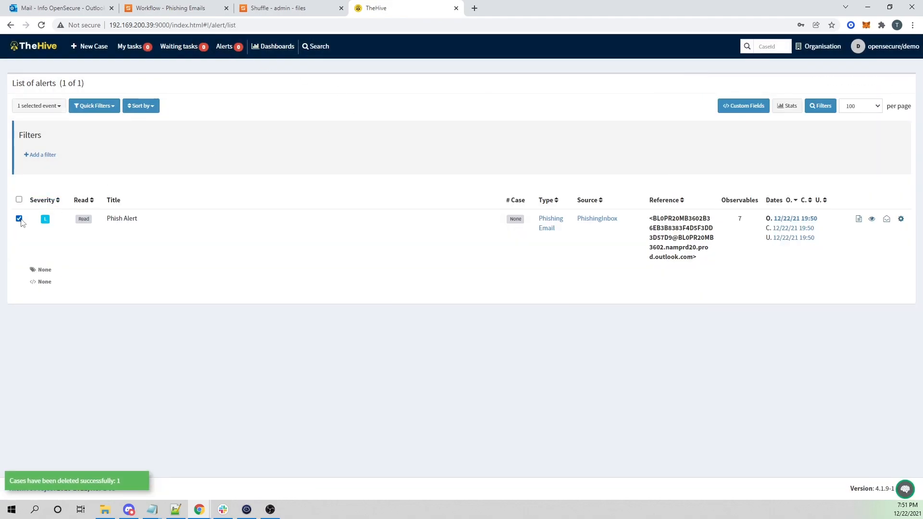
{"action": "left_click", "coordinate": [34, 106]}
{"action": "left_click", "coordinate": [61, 148]}
{"action": "left_click", "coordinate": [539, 129]}
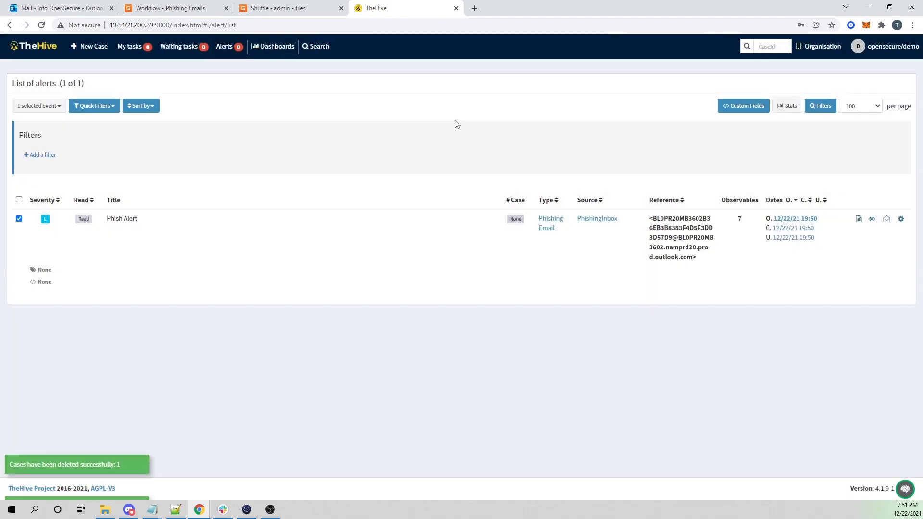
- Switch to Shuffle, save the Phishing Emails workflow and execute it
{"action": "left_click", "coordinate": [169, 7]}
{"action": "left_click", "coordinate": [347, 478]}
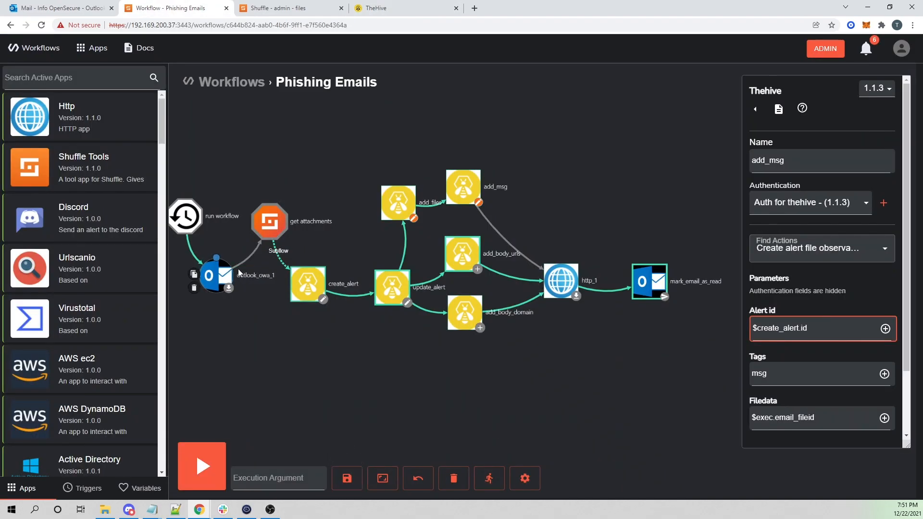
{"action": "left_click", "coordinate": [216, 275]}
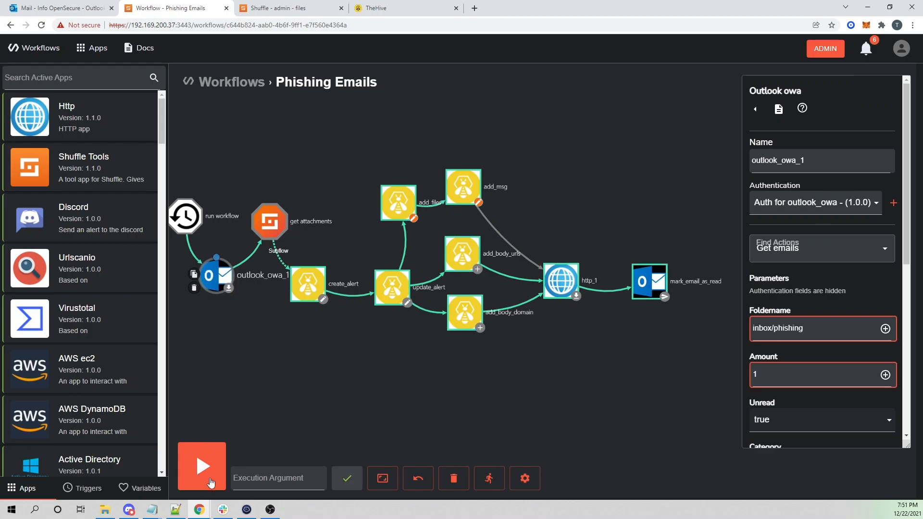
{"action": "left_click", "coordinate": [202, 467]}
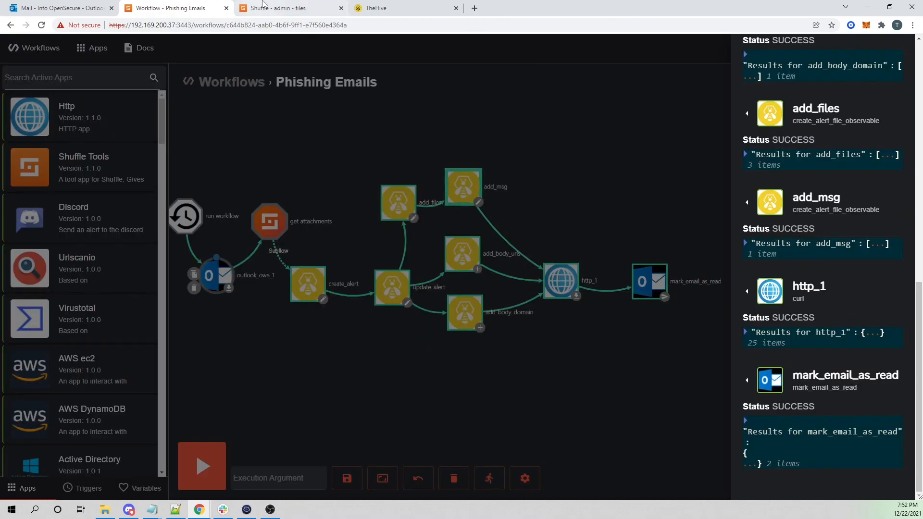
- Switch to TheHive, open the new Phish Alert case, and examine its full list of observables
{"action": "left_click", "coordinate": [406, 5]}
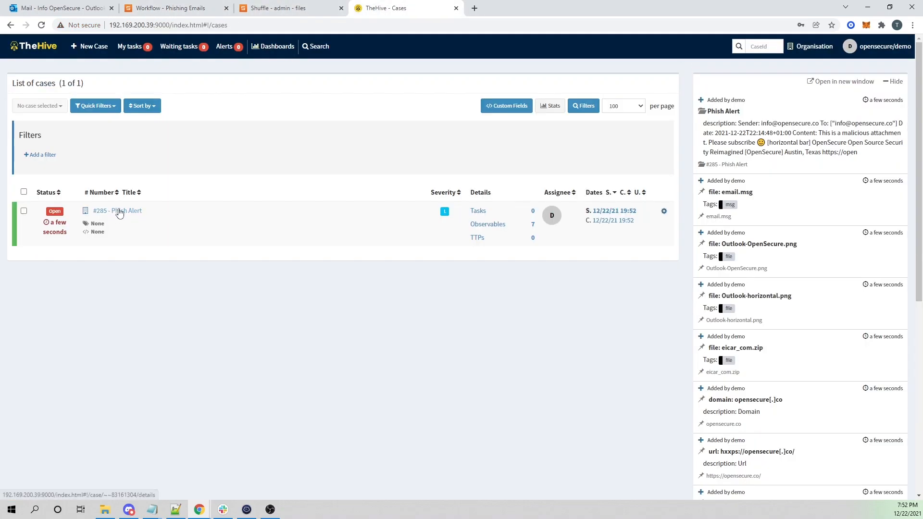
{"action": "left_click", "coordinate": [138, 214]}
{"action": "left_click", "coordinate": [151, 139]}
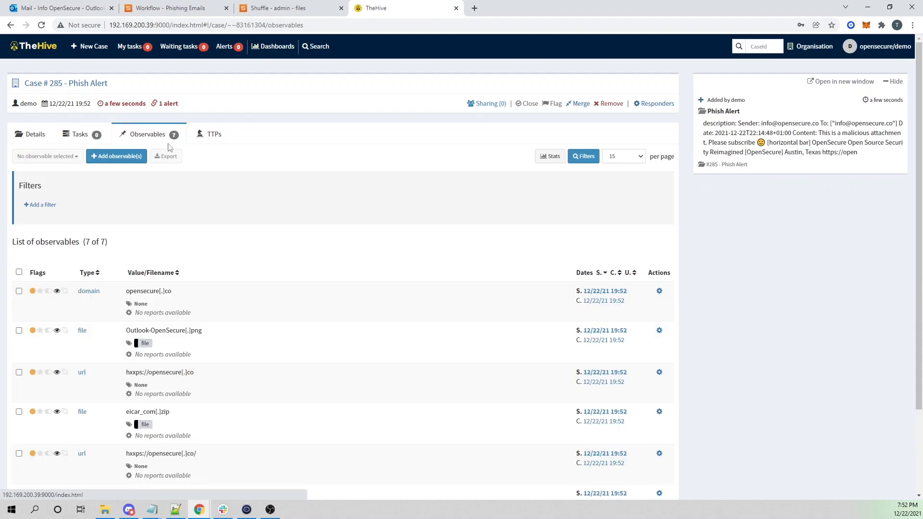
{"action": "scroll", "coordinate": [257, 284], "scroll_direction": "down", "scroll_amount": 2}
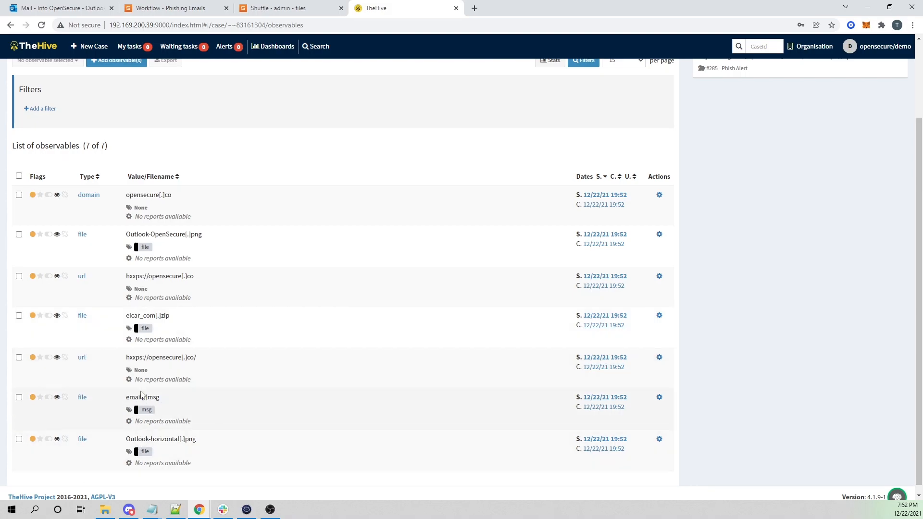
- Return to the Shuffle workflow, read the last result of the mark_email_as_read node, and close the result window
{"action": "left_click", "coordinate": [190, 8]}
{"action": "left_click", "coordinate": [594, 218]}
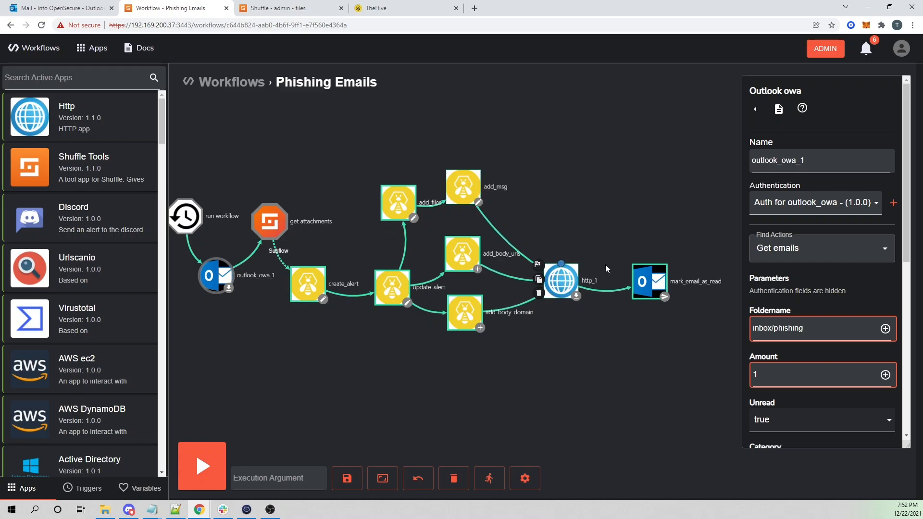
{"action": "left_click", "coordinate": [656, 278]}
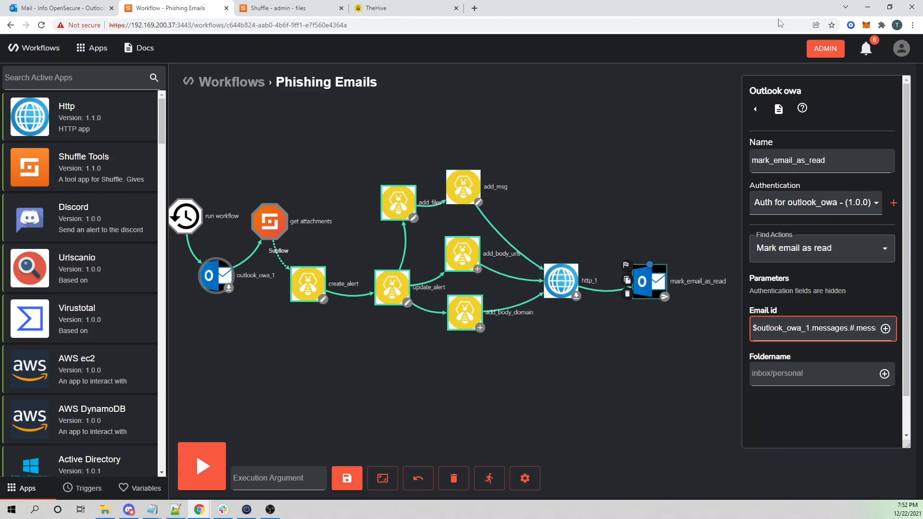
{"action": "left_click", "coordinate": [778, 109]}
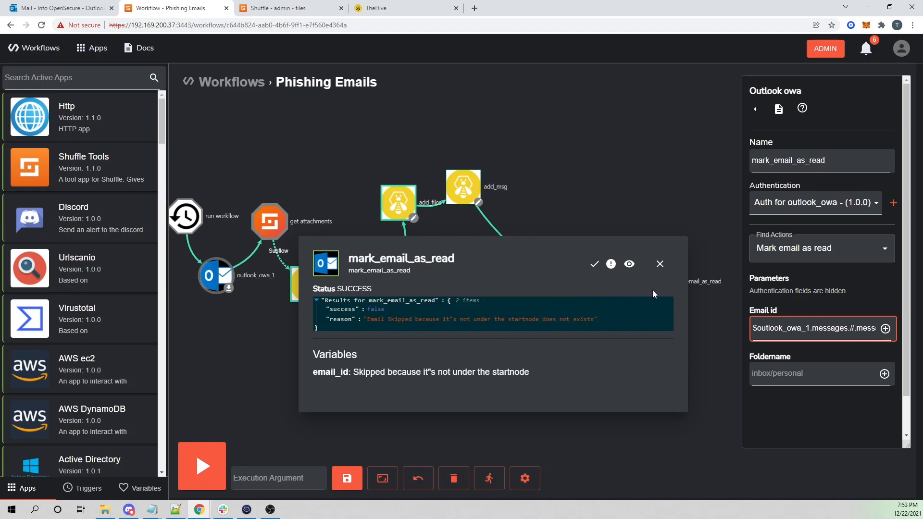
{"action": "left_click", "coordinate": [660, 264]}
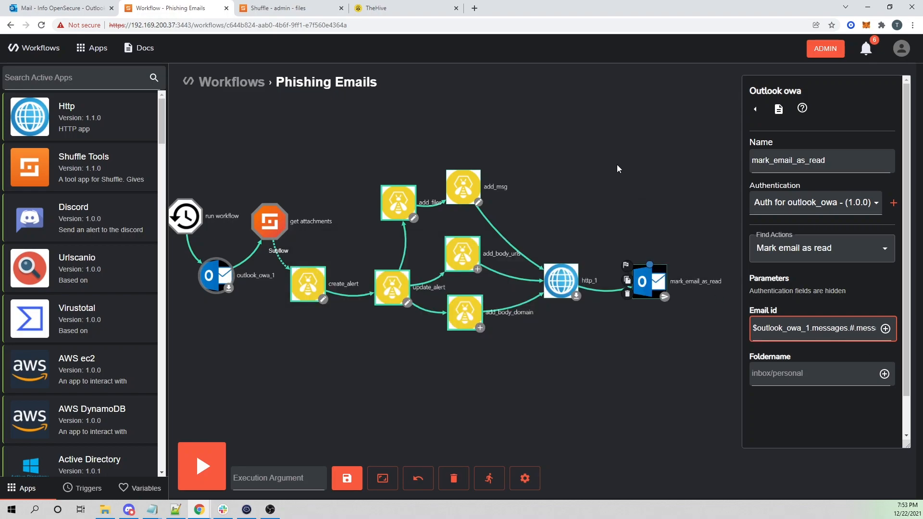
- In TheHive, view the email.msg observable's details and download note, close it, and return to the case's observables
{"action": "left_click", "coordinate": [375, 8]}
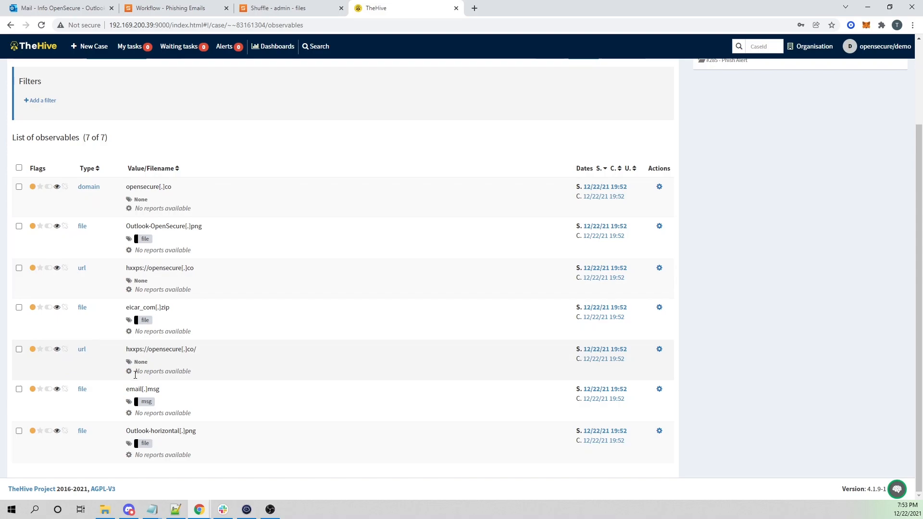
{"action": "left_click", "coordinate": [146, 391]}
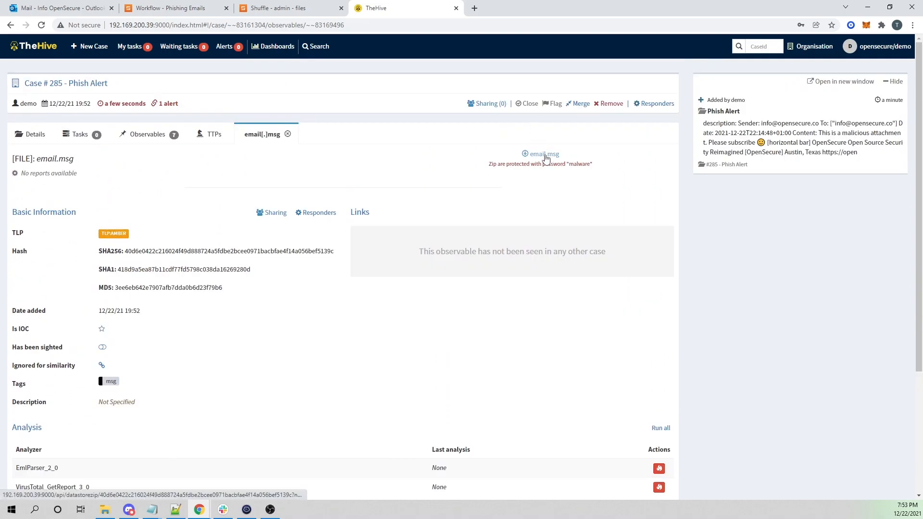
{"action": "left_click_drag", "start_coordinate": [489, 165], "coordinate": [588, 165]}
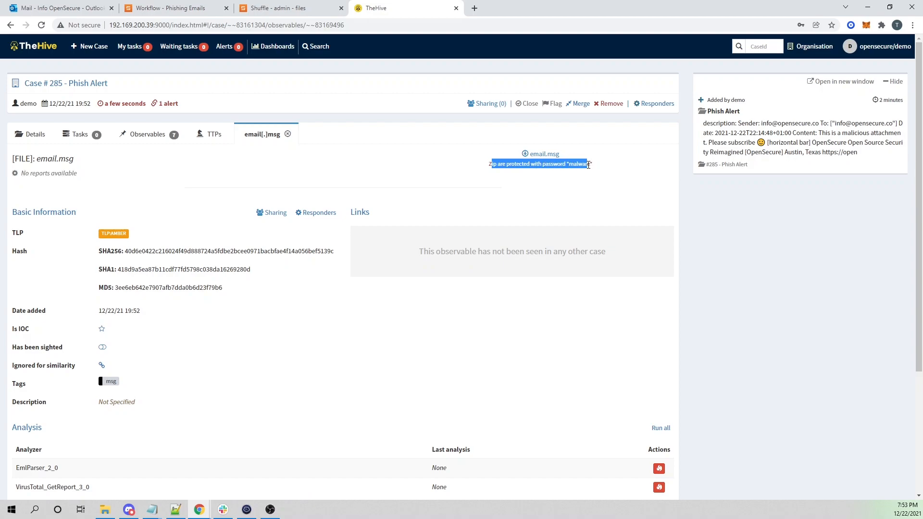
{"action": "left_click", "coordinate": [286, 134]}
{"action": "left_click", "coordinate": [153, 133]}
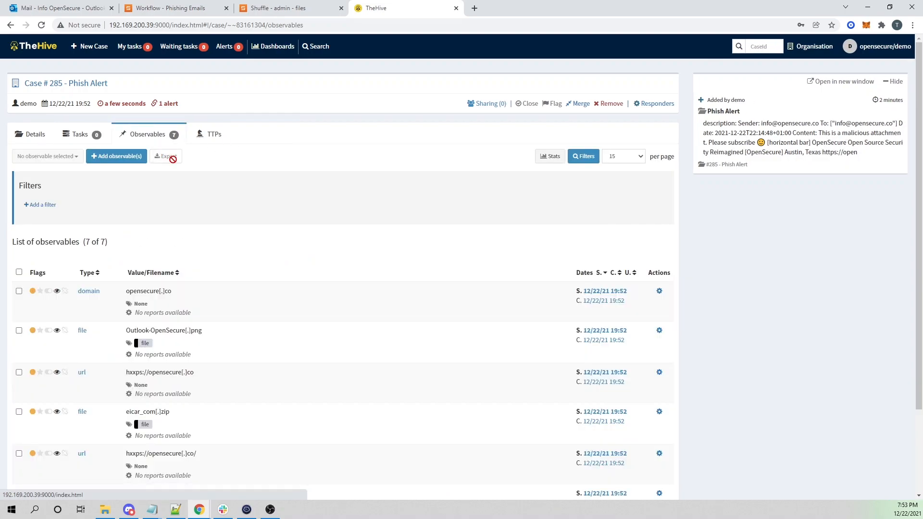
- Run the VirusTotal_GetReport_3_0 analyzer on the eicar_com.zip observable, checking the matching attachment in the Outlook email beforehand
{"action": "scroll", "coordinate": [274, 321], "scroll_direction": "down", "scroll_amount": 2}
{"action": "scroll", "coordinate": [224, 296], "scroll_direction": "up", "scroll_amount": 2}
{"action": "scroll", "coordinate": [225, 296], "scroll_direction": "down", "scroll_amount": 3}
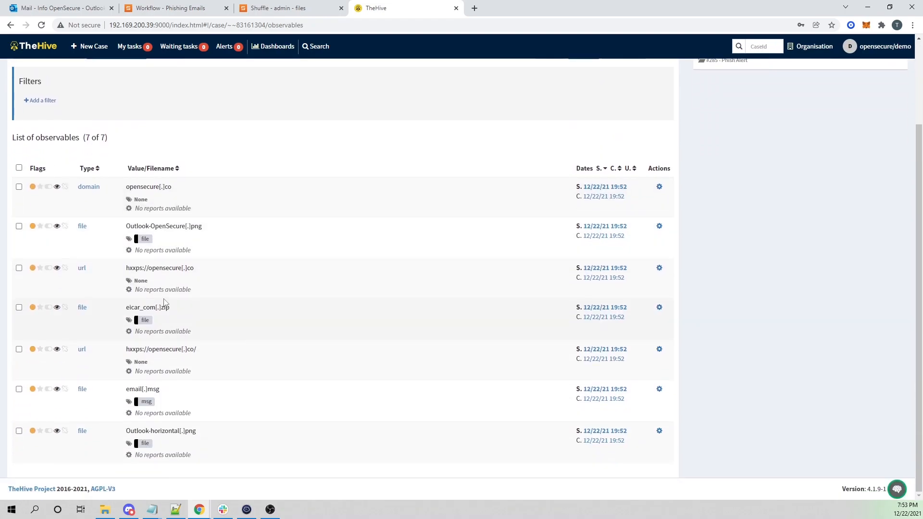
{"action": "scroll", "coordinate": [224, 296], "scroll_direction": "up", "scroll_amount": 3}
{"action": "scroll", "coordinate": [250, 278], "scroll_direction": "down", "scroll_amount": 2}
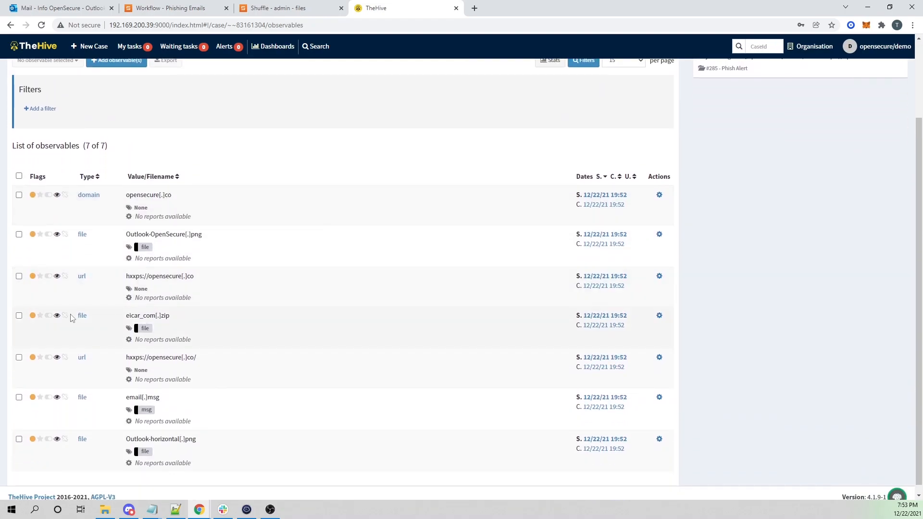
{"action": "left_click", "coordinate": [18, 316]}
{"action": "left_click", "coordinate": [63, 8]}
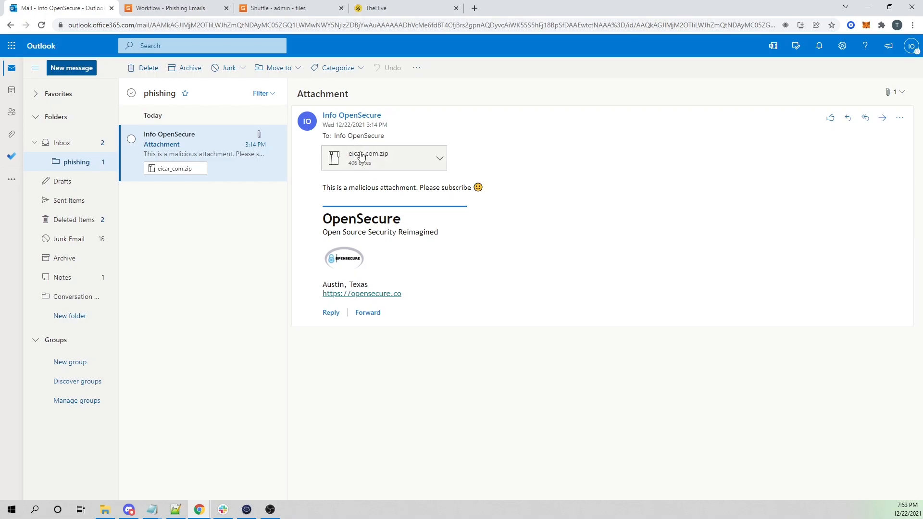
{"action": "left_click", "coordinate": [385, 8]}
{"action": "scroll", "coordinate": [45, 192], "scroll_direction": "up", "scroll_amount": 2}
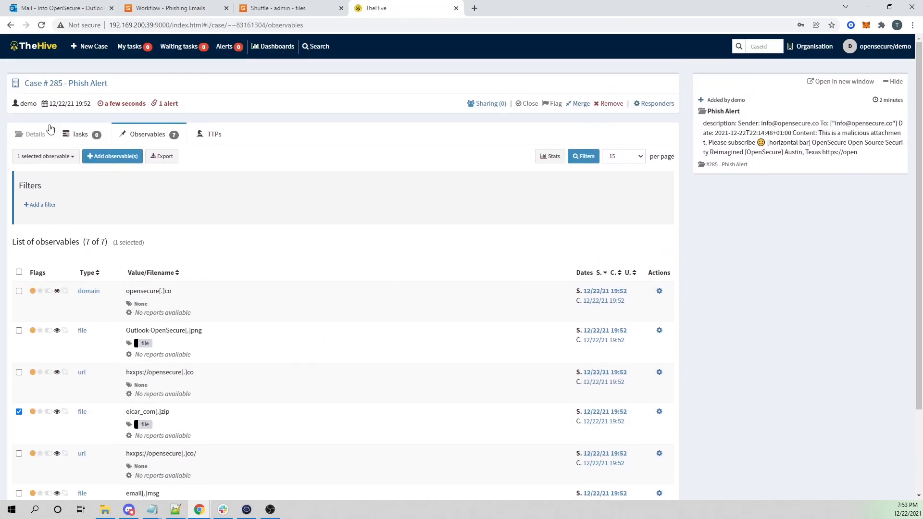
{"action": "left_click", "coordinate": [48, 158]}
{"action": "left_click", "coordinate": [36, 185]}
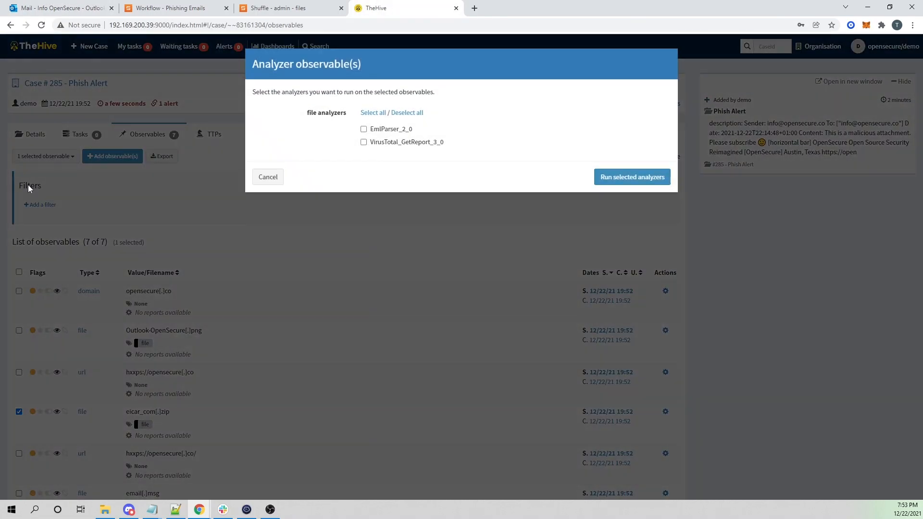
{"action": "left_click", "coordinate": [615, 178]}
- Open the VirusTotal report of the eicar_com.zip observable, examine the scanner results, and close the report
{"action": "scroll", "coordinate": [270, 288], "scroll_direction": "down", "scroll_amount": 3}
{"action": "scroll", "coordinate": [244, 288], "scroll_direction": "up", "scroll_amount": 1}
{"action": "scroll", "coordinate": [236, 302], "scroll_direction": "down", "scroll_amount": 1}
{"action": "scroll", "coordinate": [233, 315], "scroll_direction": "up", "scroll_amount": 1}
{"action": "scroll", "coordinate": [260, 279], "scroll_direction": "down", "scroll_amount": 1}
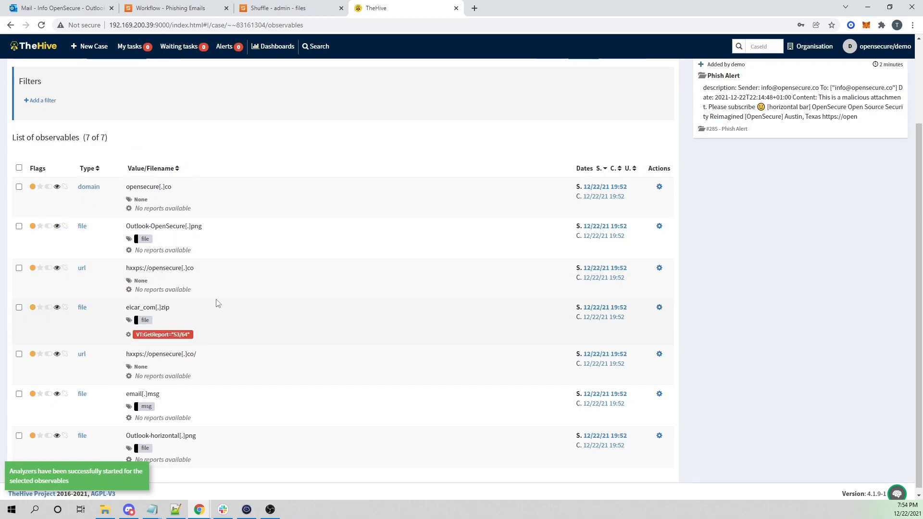
{"action": "left_click", "coordinate": [165, 335]}
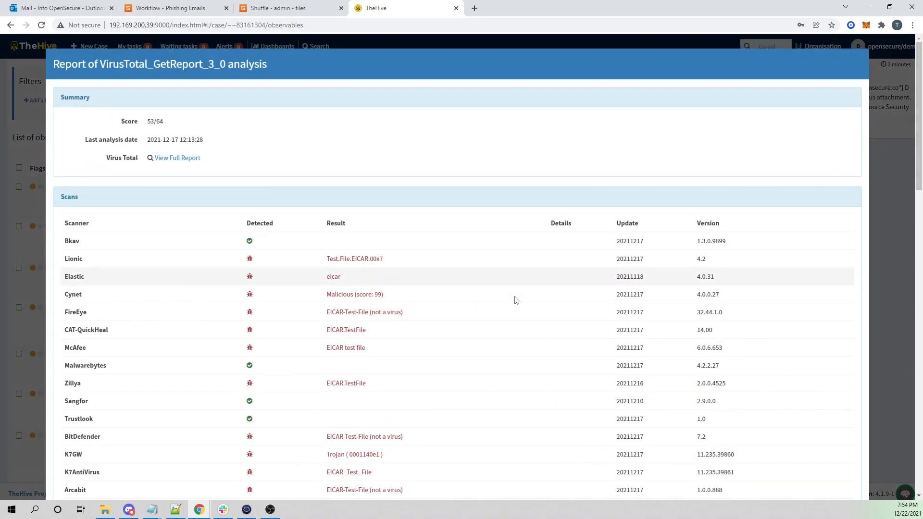
{"action": "scroll", "coordinate": [189, 299], "scroll_direction": "down", "scroll_amount": 14}
{"action": "scroll", "coordinate": [271, 349], "scroll_direction": "down", "scroll_amount": 5}
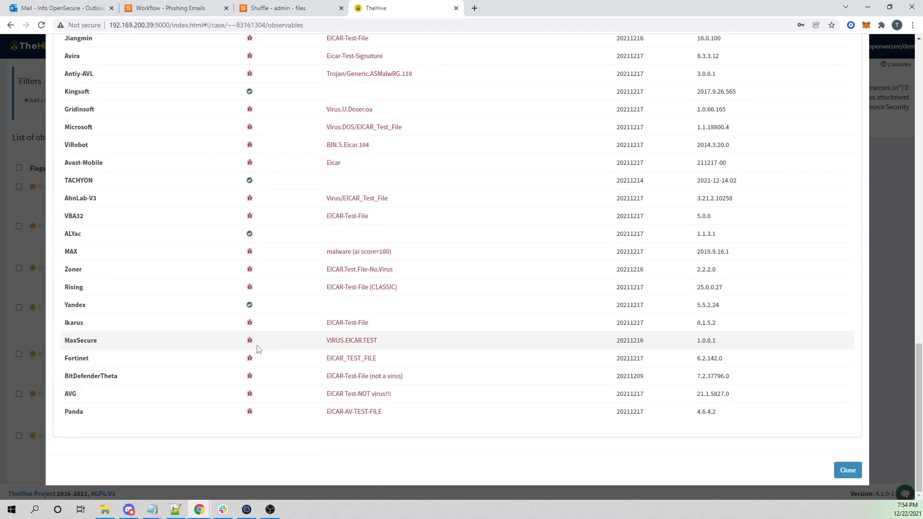
{"action": "scroll", "coordinate": [235, 337], "scroll_direction": "up", "scroll_amount": 15}
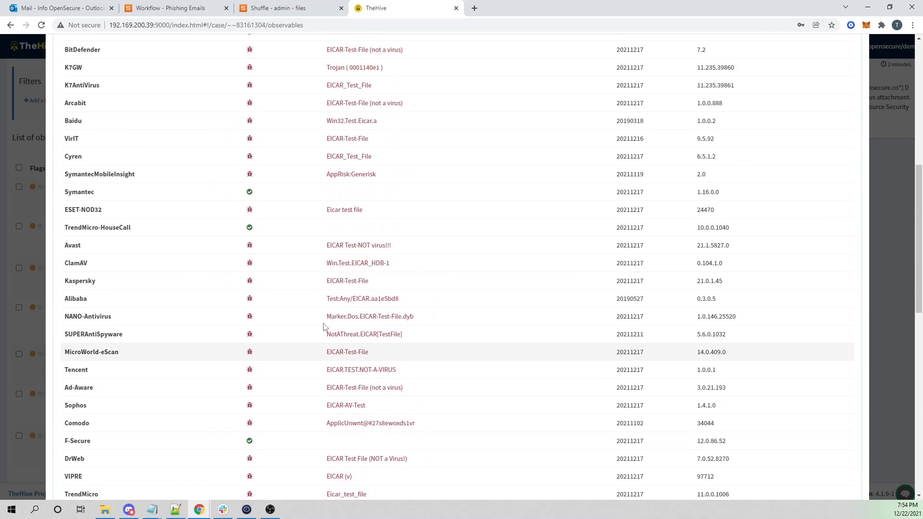
{"action": "left_click", "coordinate": [17, 244]}
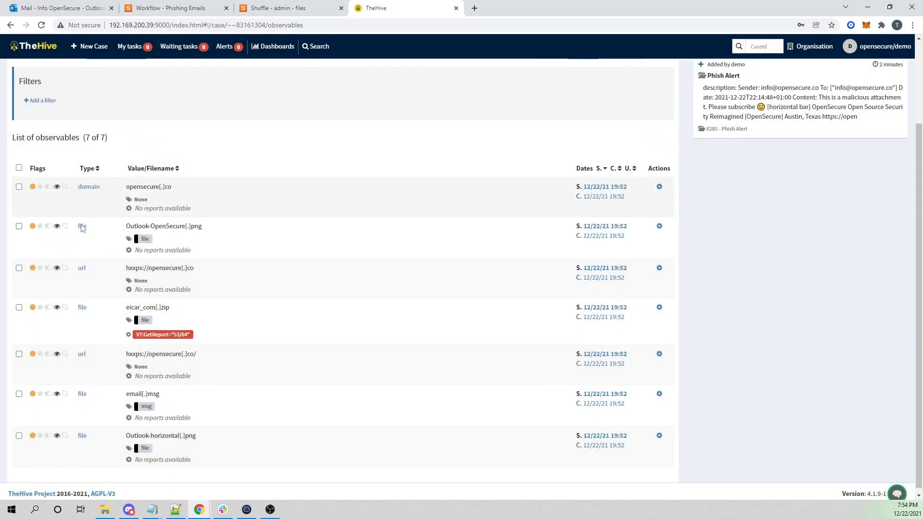
- Permanently delete the Phish Alert case from the case list, confirming with a count of 1, after reviewing the source email in Outlook
{"action": "left_click", "coordinate": [34, 52]}
{"action": "left_click", "coordinate": [23, 211]}
{"action": "left_click", "coordinate": [38, 106]}
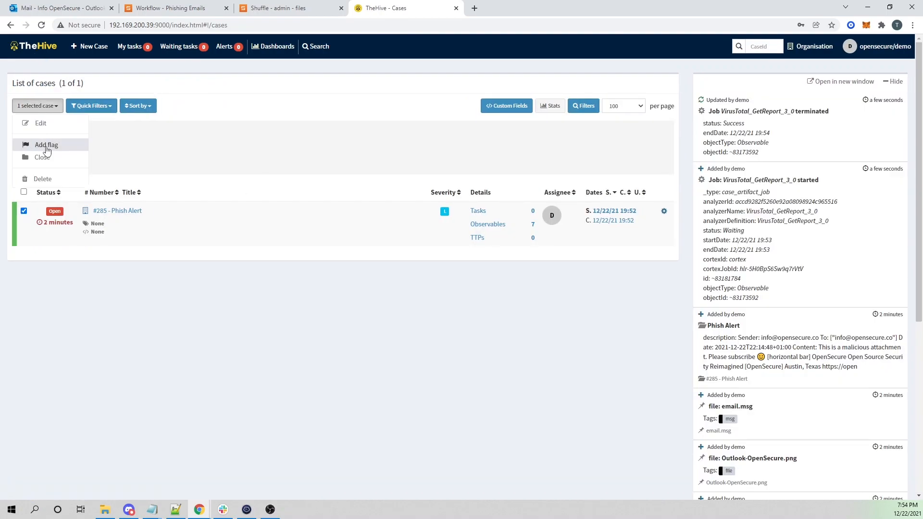
{"action": "left_click", "coordinate": [60, 7]}
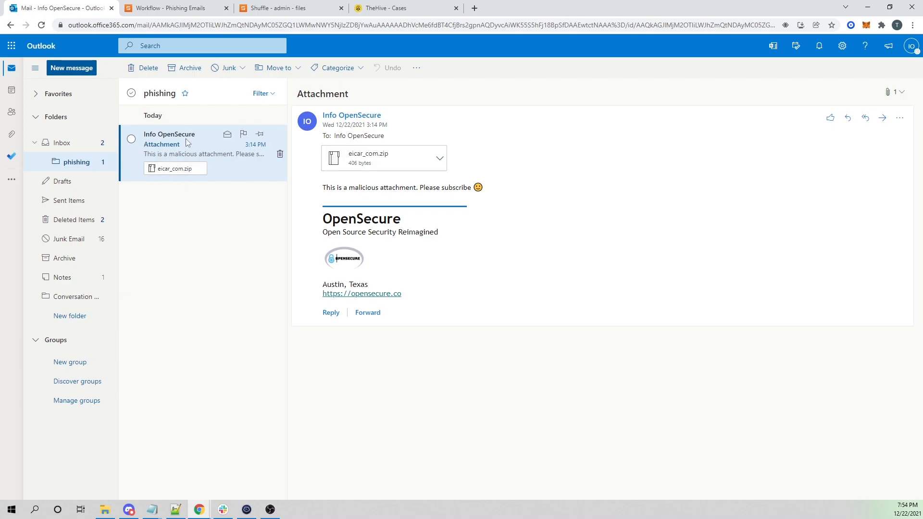
{"action": "left_click", "coordinate": [386, 8]}
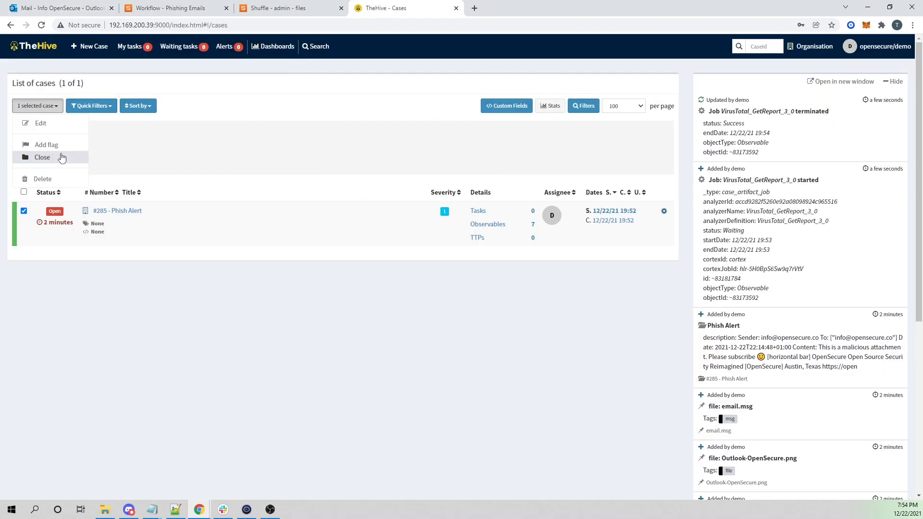
{"action": "left_click", "coordinate": [58, 180]}
{"action": "left_click", "coordinate": [399, 159]}
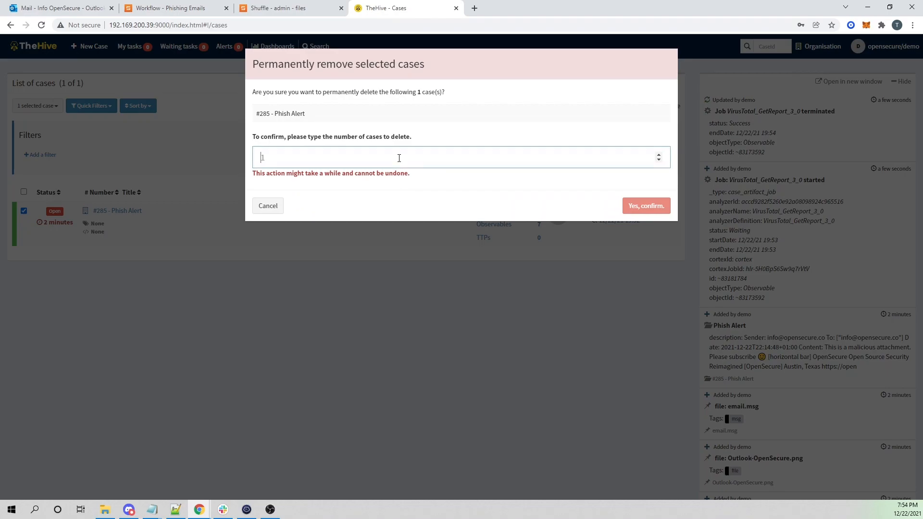
{"action": "type", "text": "1"}
{"action": "left_click", "coordinate": [646, 206]}
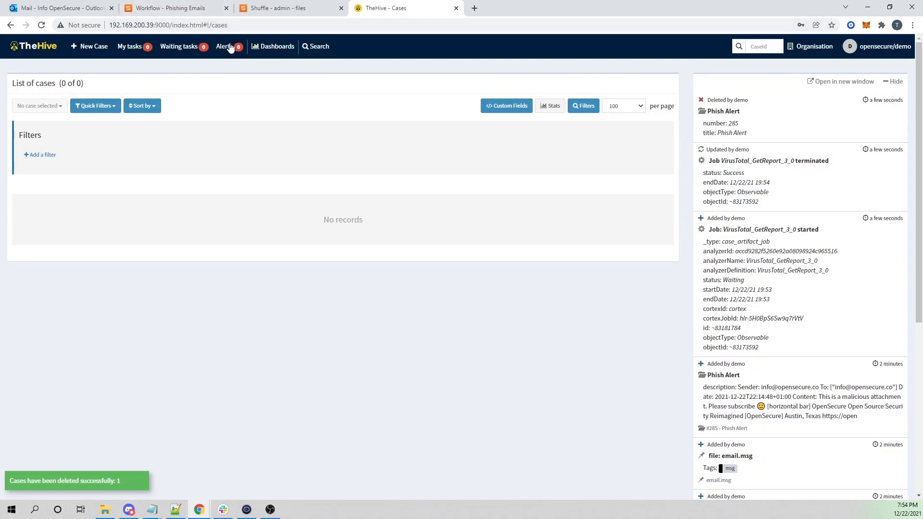
- Delete the remaining Phish Alert from the alert list, confirm the deletion, and go back to the case list
{"action": "left_click", "coordinate": [224, 46]}
{"action": "left_click", "coordinate": [19, 218]}
{"action": "left_click", "coordinate": [39, 106]}
{"action": "left_click", "coordinate": [49, 149]}
{"action": "left_click", "coordinate": [561, 123]}
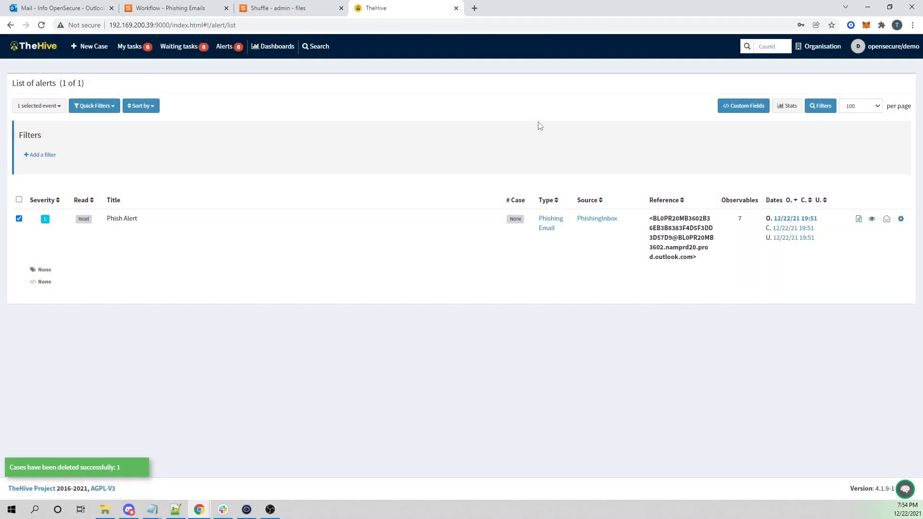
{"action": "left_click", "coordinate": [38, 51]}
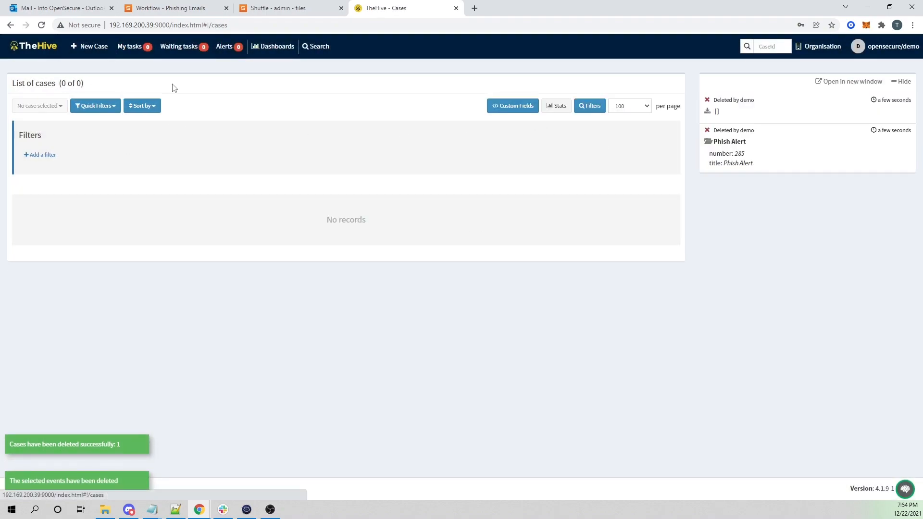
- Change the Email id of the mark_email_as_read action in Shuffle to $exec.message_id and save the workflow
{"action": "left_click", "coordinate": [161, 4]}
{"action": "left_click", "coordinate": [829, 329]}
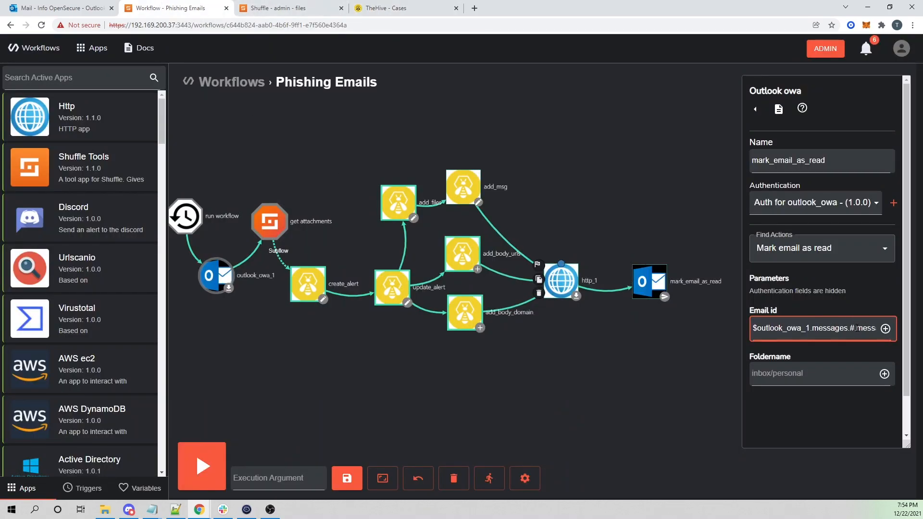
{"action": "left_click_drag", "start_coordinate": [855, 329], "coordinate": [758, 331]}
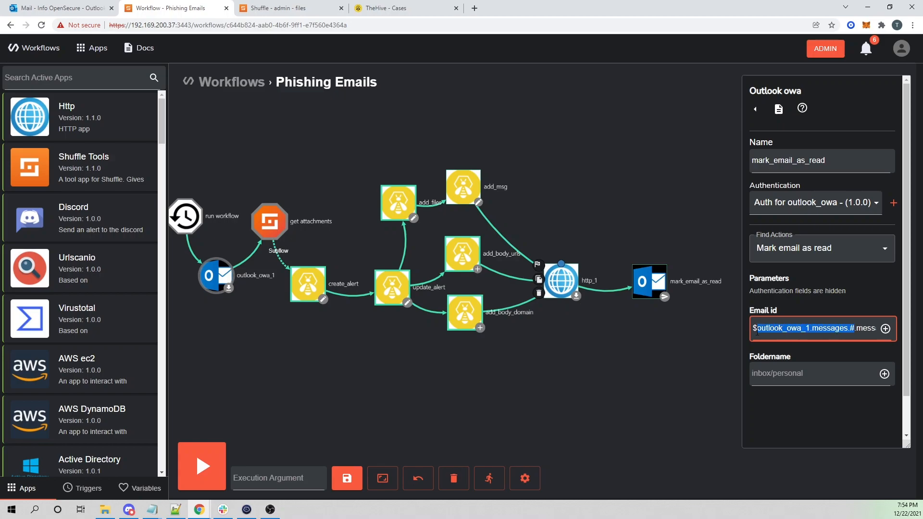
{"action": "key", "text": "BackSpace"}
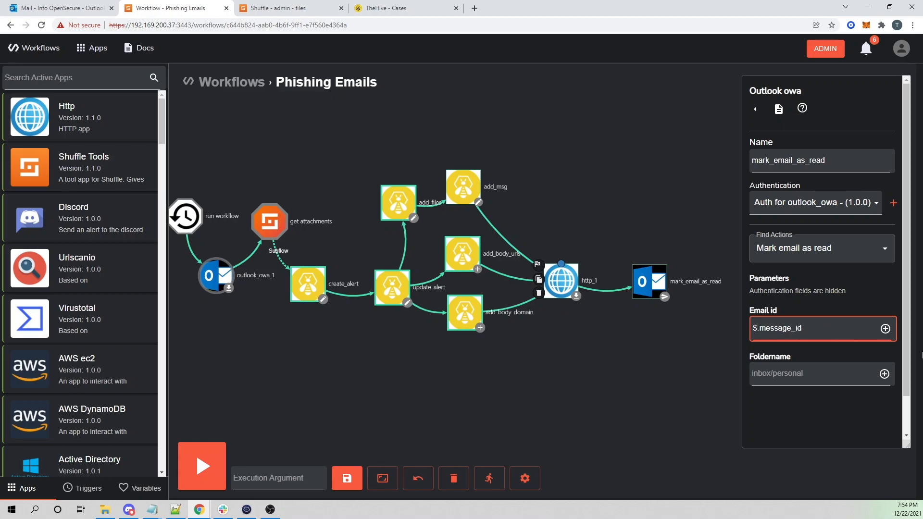
{"action": "type", "text": "exec"}
{"action": "left_click", "coordinate": [353, 479]}
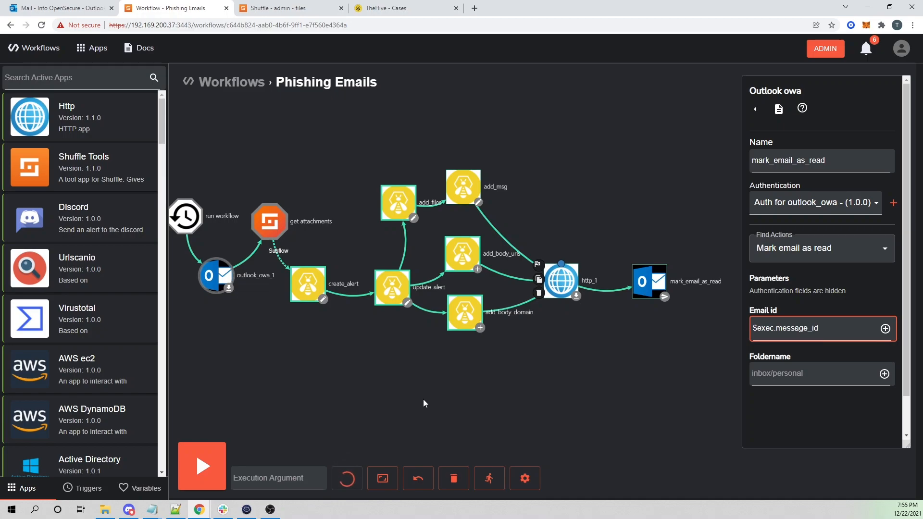
- Run the workflow, examine the mark_email_as_read result, and expand the execution argument of the finished run
{"action": "left_click", "coordinate": [202, 466]}
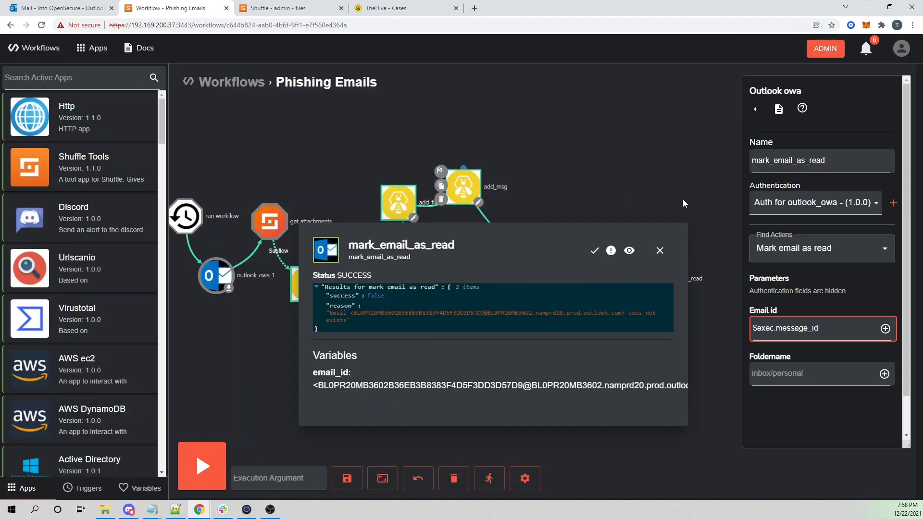
{"action": "left_click", "coordinate": [659, 247]}
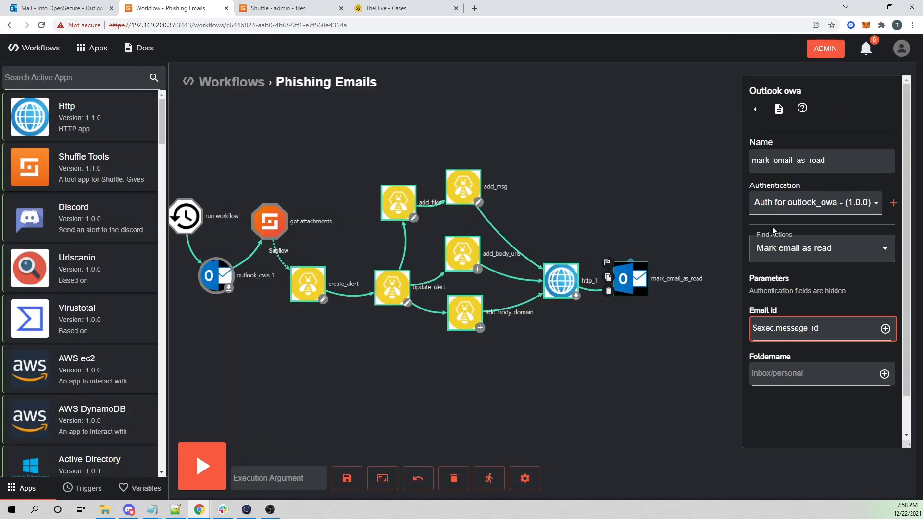
{"action": "left_click", "coordinate": [489, 478]}
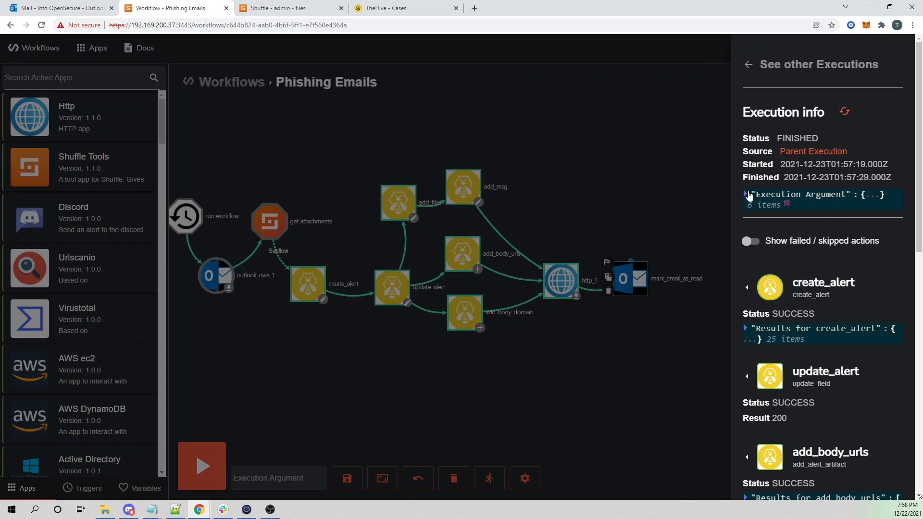
{"action": "left_click", "coordinate": [748, 194]}
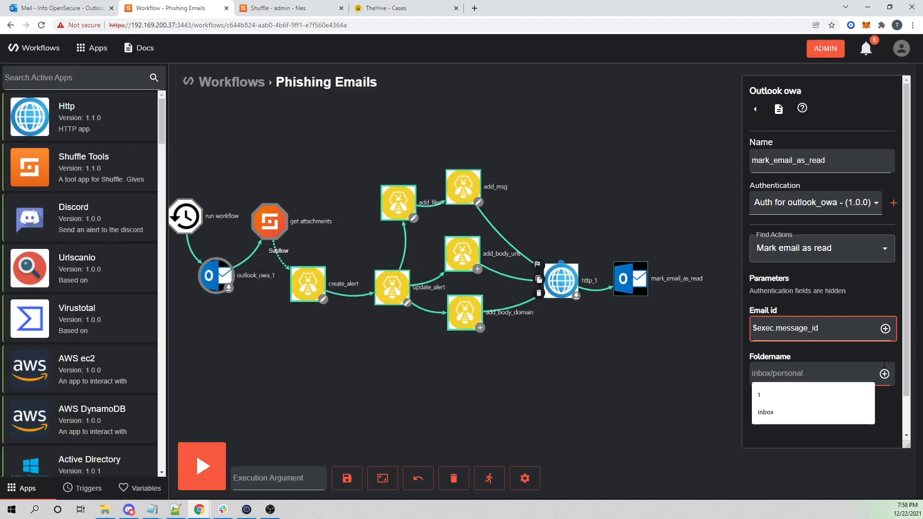
- Set the Foldername of the mark_email_as_read action to inbox/phishing and save the workflow
{"action": "type", "text": "in"}
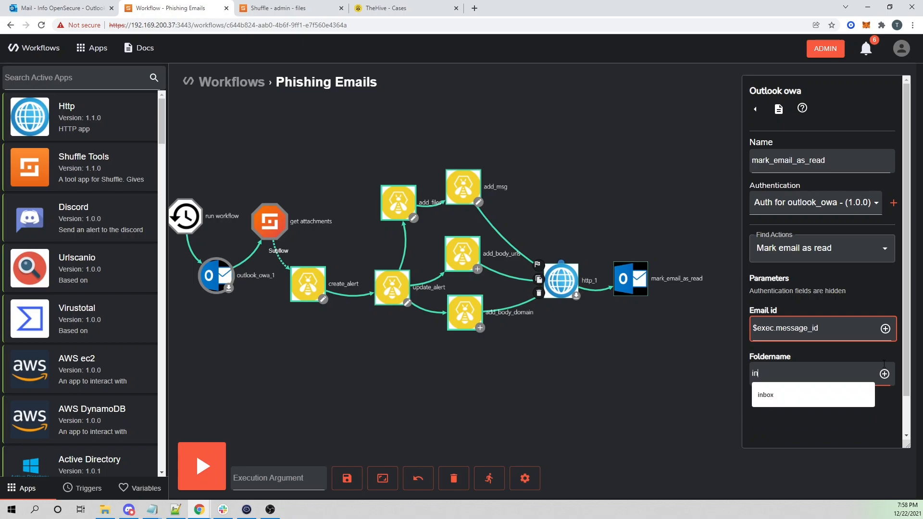
{"action": "type", "text": "box/phishing"}
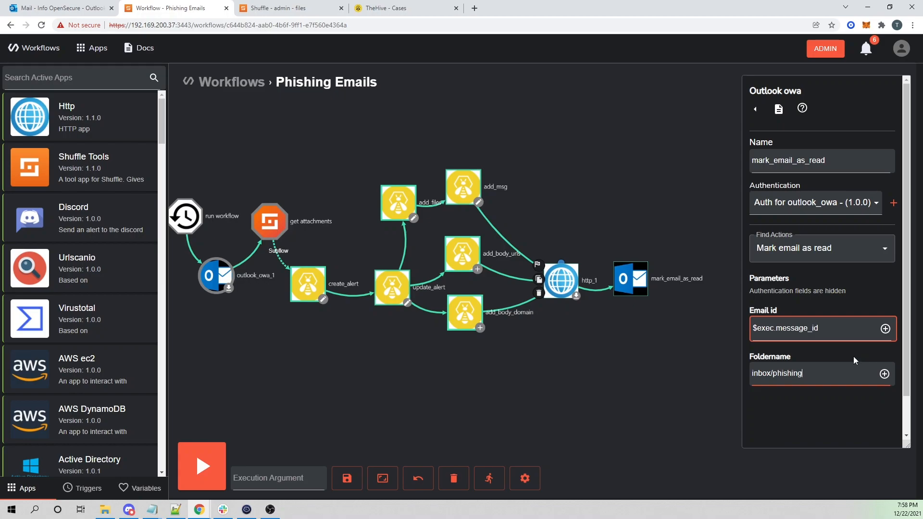
{"action": "left_click", "coordinate": [350, 480]}
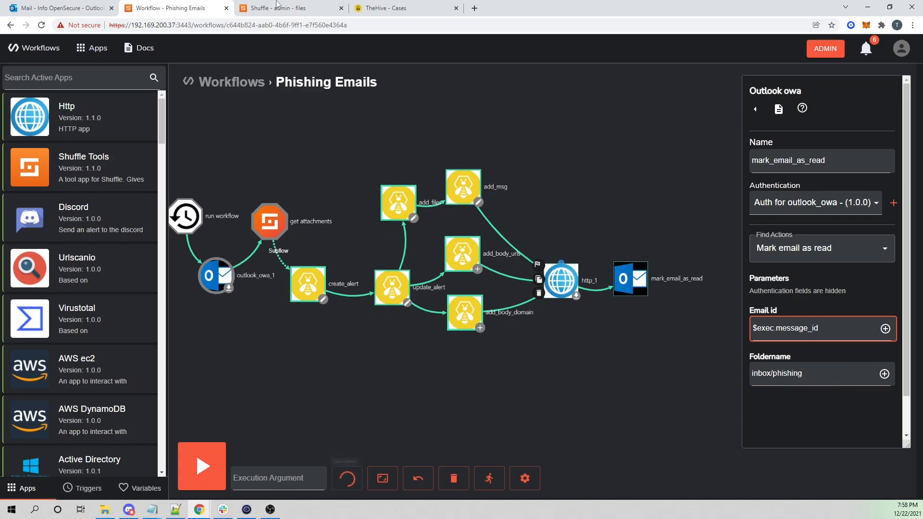
- Switch to TheHive and permanently delete the Phish Alert case, confirming with a count of 1
{"action": "left_click", "coordinate": [383, 6]}
{"action": "left_click", "coordinate": [24, 210]}
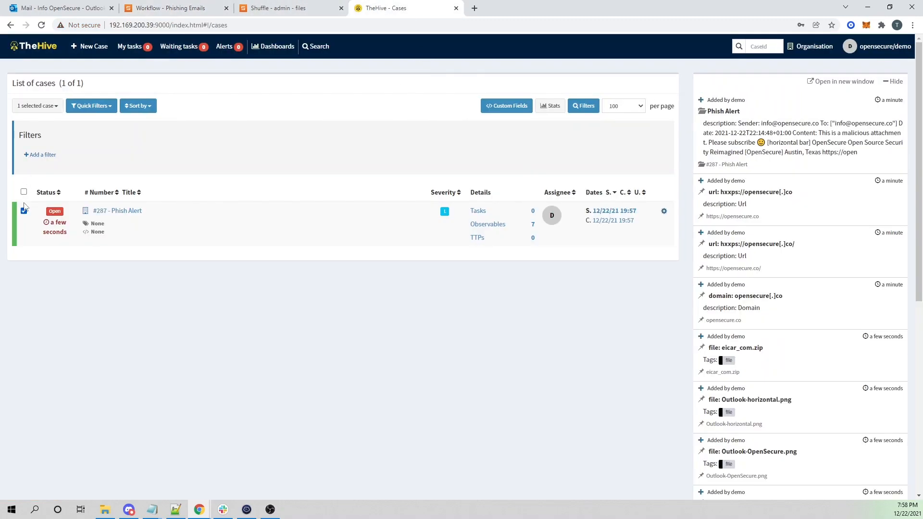
{"action": "left_click", "coordinate": [35, 108]}
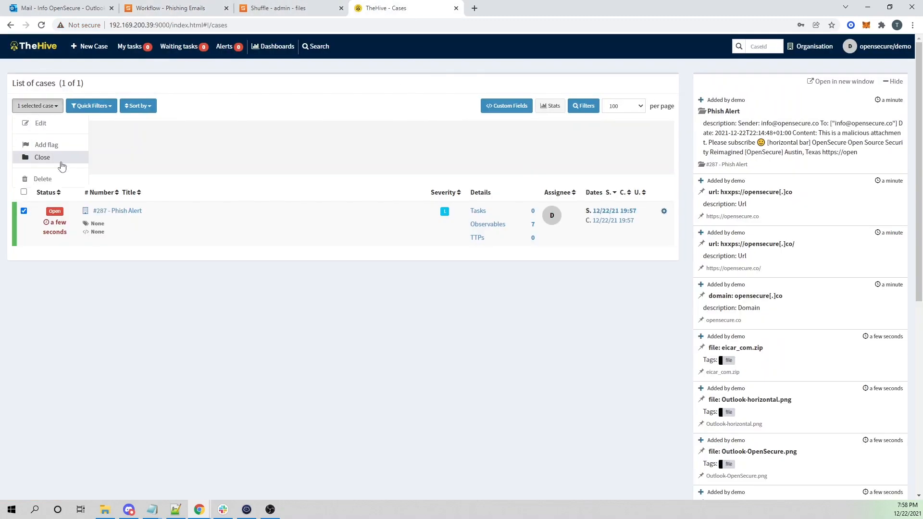
{"action": "left_click", "coordinate": [42, 179]}
{"action": "type", "text": "1"}
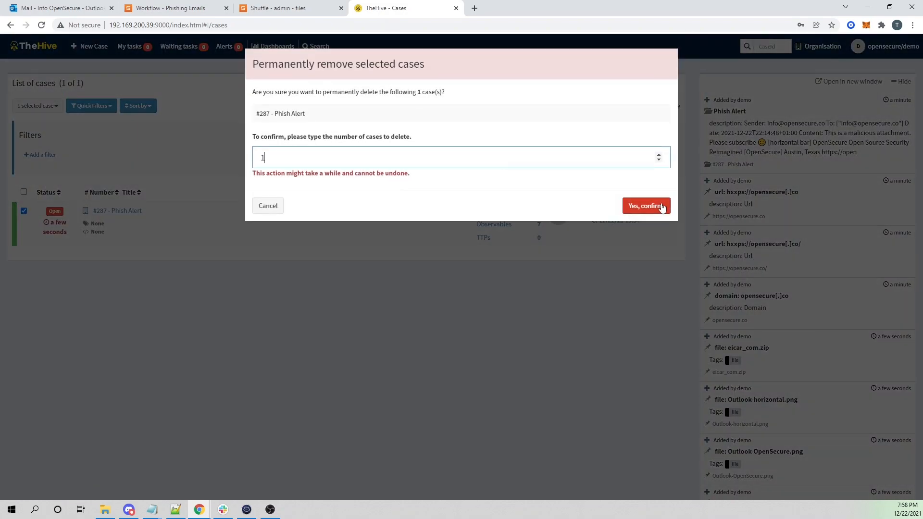
{"action": "left_click", "coordinate": [659, 207]}
- Delete the Phish Alert from TheHive's alert list and confirm the removal
{"action": "left_click", "coordinate": [224, 47]}
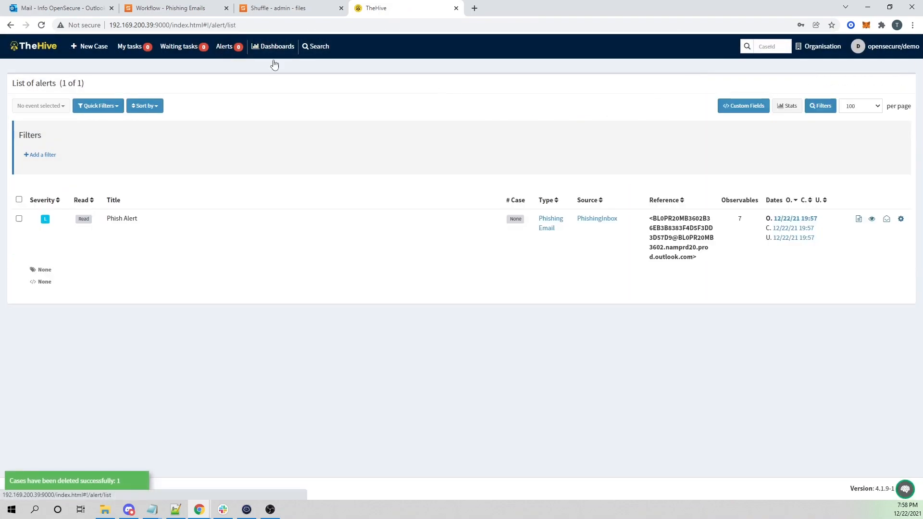
{"action": "left_click", "coordinate": [19, 219]}
{"action": "left_click", "coordinate": [38, 106]}
{"action": "left_click", "coordinate": [43, 148]}
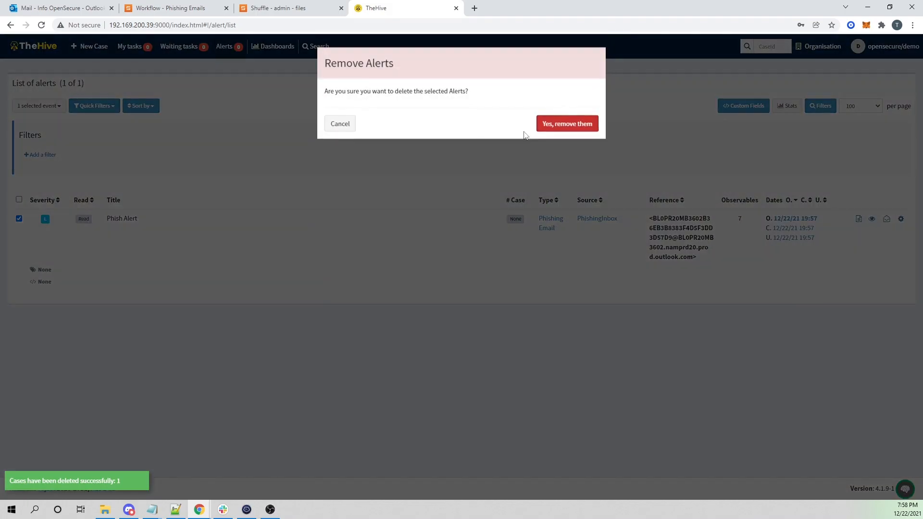
{"action": "left_click", "coordinate": [567, 122]}
- Rerun the Phishing Emails workflow in Shuffle, review the mark_email_as_read result, and check the email's read status in Outlook's phishing folder
{"action": "left_click", "coordinate": [191, 9]}
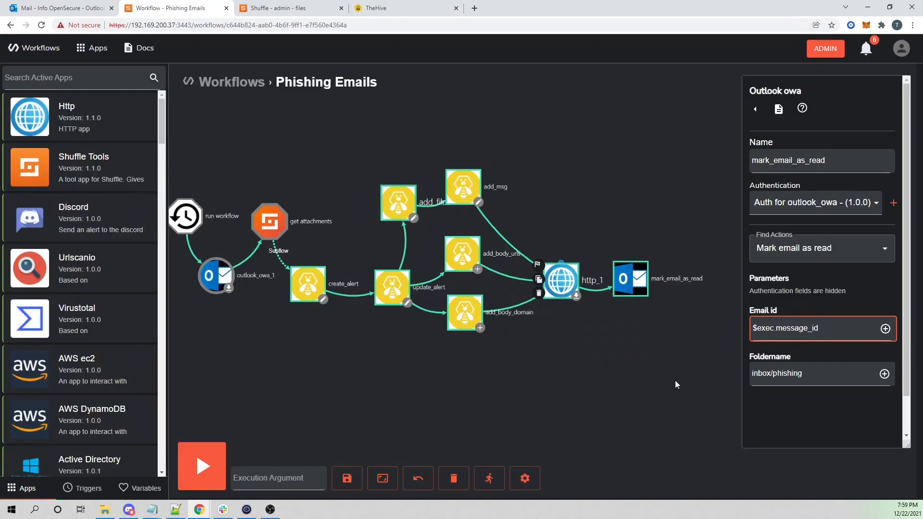
{"action": "left_click", "coordinate": [202, 469]}
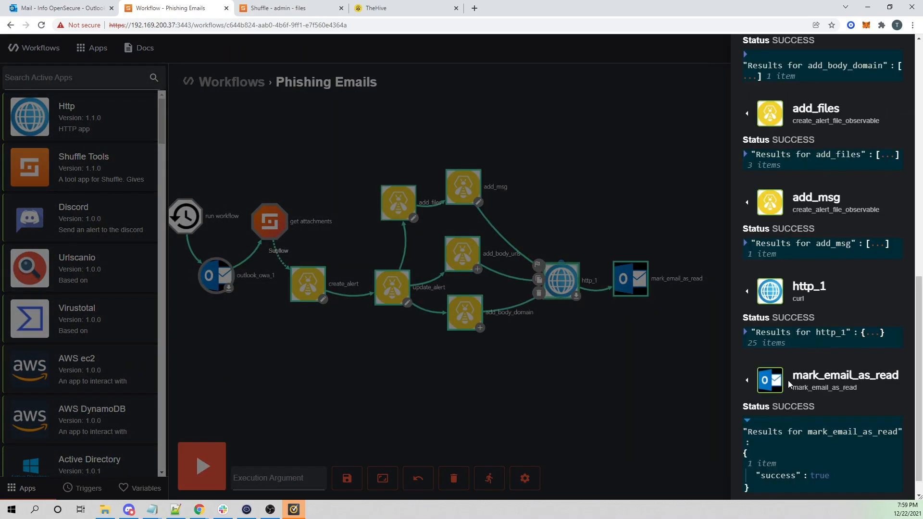
{"action": "scroll", "coordinate": [788, 380], "scroll_direction": "down", "scroll_amount": 1}
{"action": "left_click", "coordinate": [62, 7]}
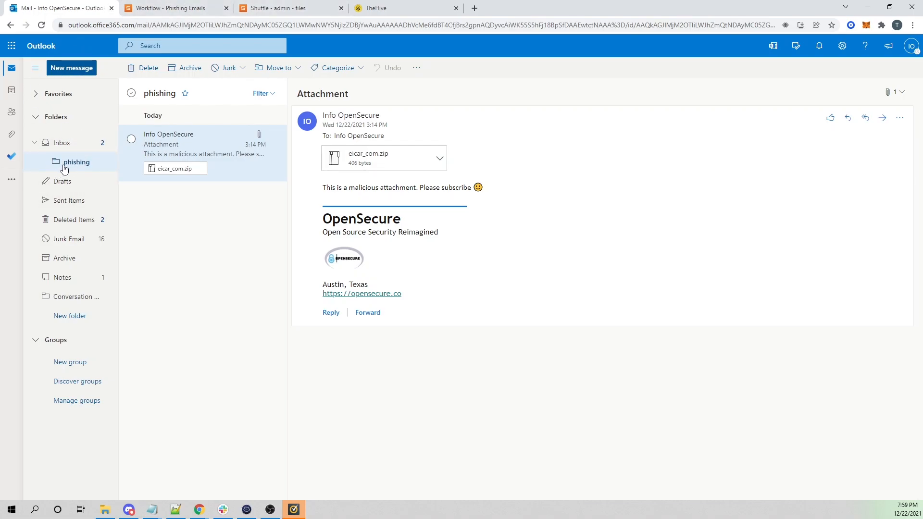
- Return to Shuffle, close the execution details, and review the Foldername parameter of the mark_email_as_read action
{"action": "left_click", "coordinate": [165, 2]}
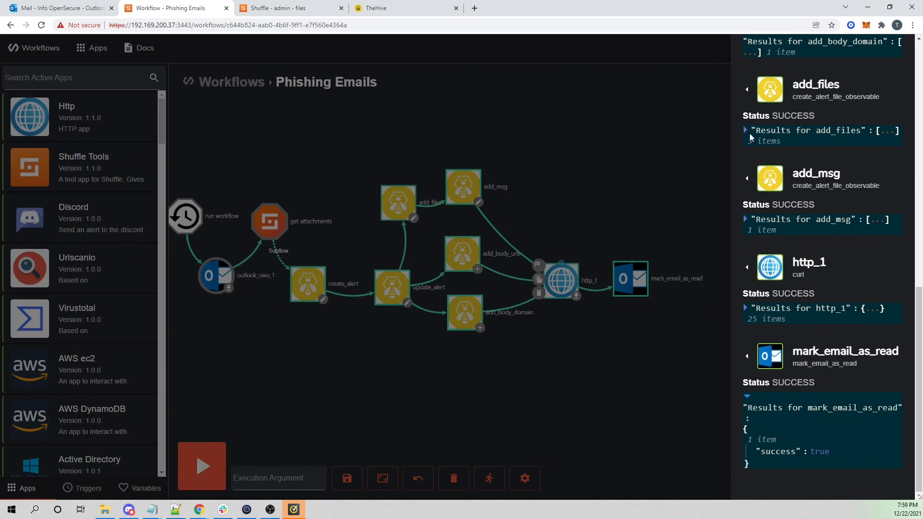
{"action": "left_click", "coordinate": [685, 356]}
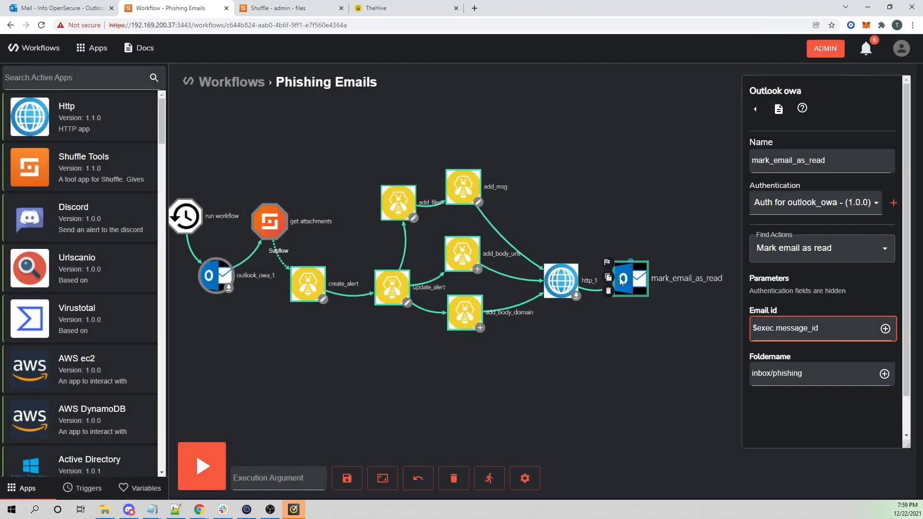
{"action": "left_click_drag", "start_coordinate": [752, 373], "coordinate": [803, 374]}
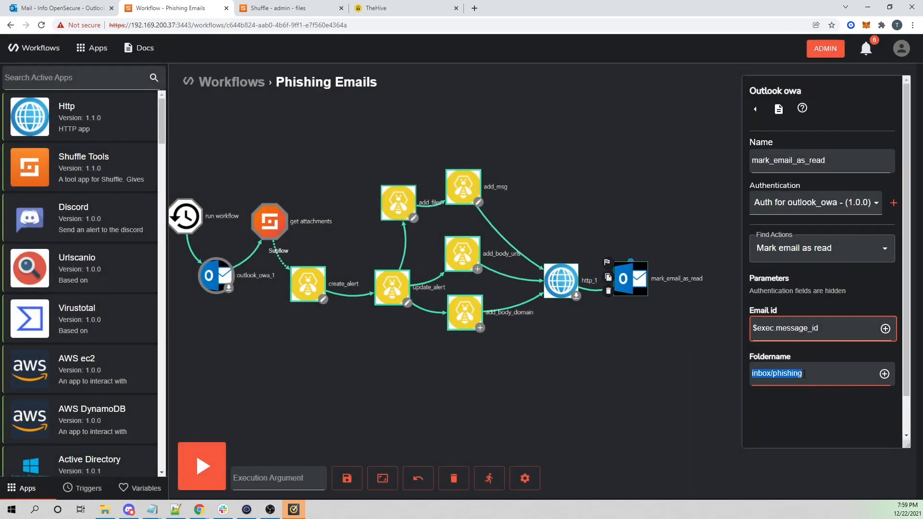
{"action": "left_click", "coordinate": [632, 291]}
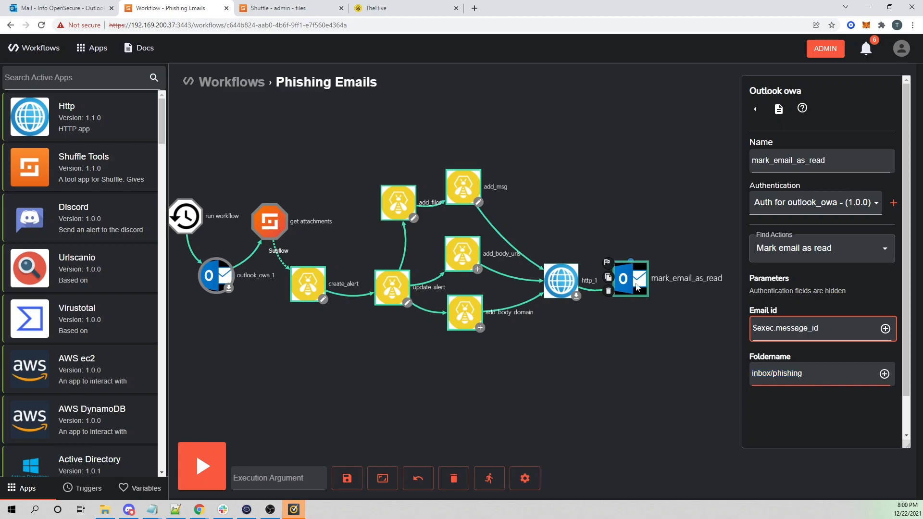
{"action": "left_click_drag", "start_coordinate": [803, 373], "coordinate": [727, 373]}
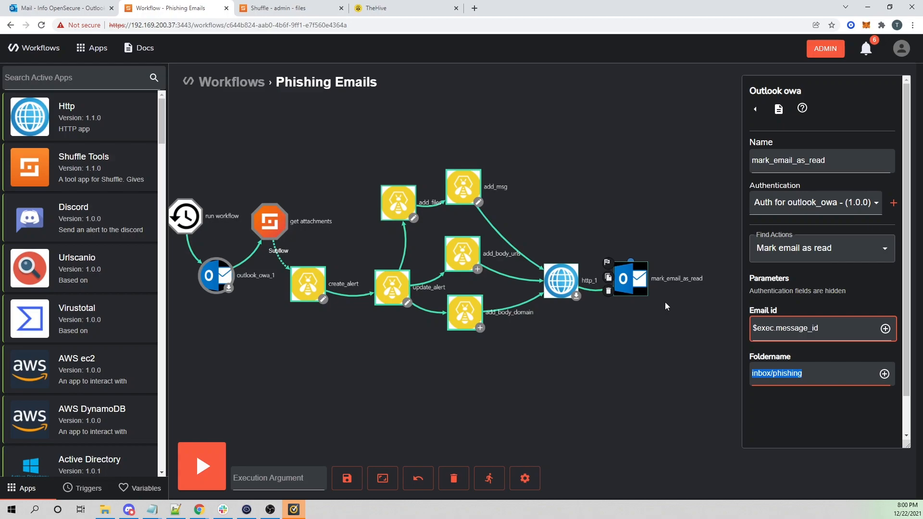
{"action": "left_click_drag", "start_coordinate": [373, 182], "coordinate": [384, 197]}
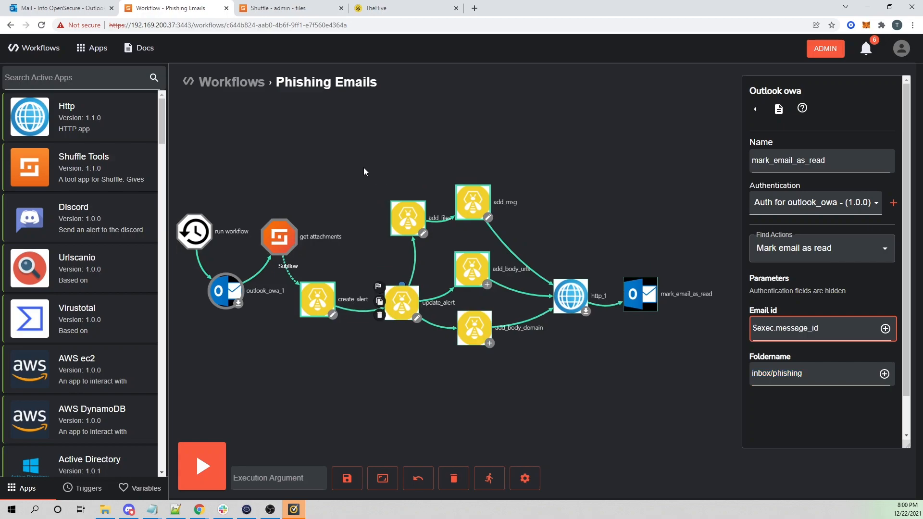
- Check the source email in Outlook, then open the new Phish Alert case in TheHive and review its observables
{"action": "left_click", "coordinate": [36, 13]}
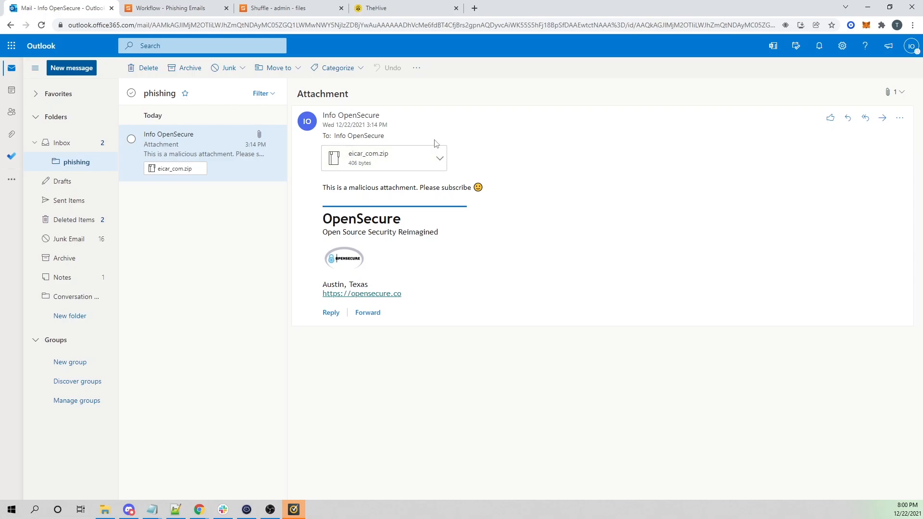
{"action": "left_click", "coordinate": [368, 8]}
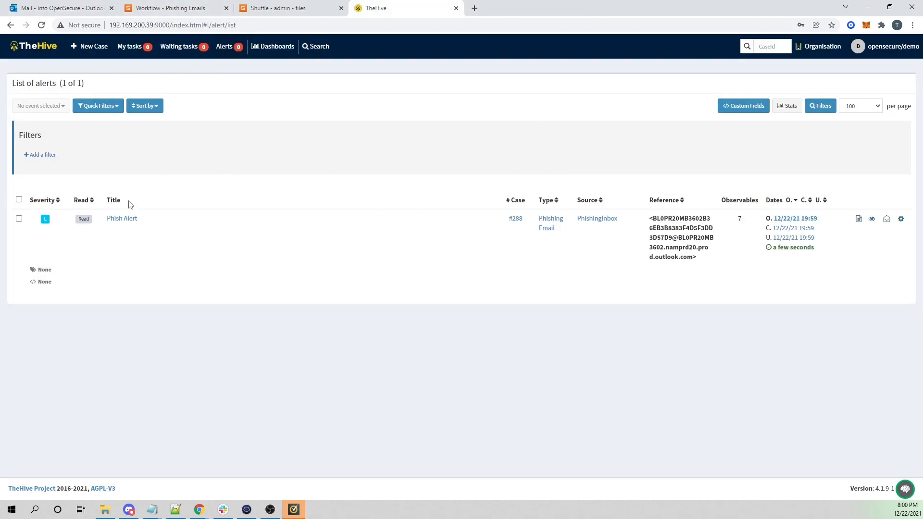
{"action": "left_click", "coordinate": [35, 47]}
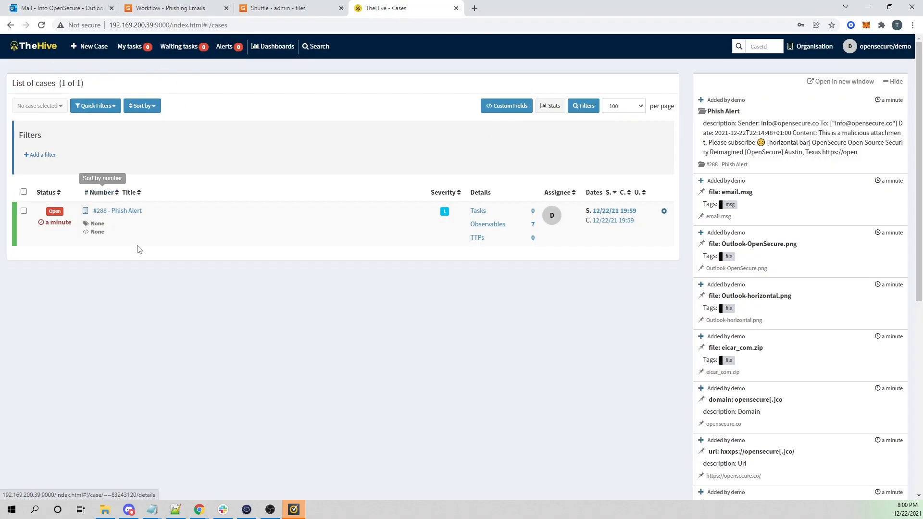
{"action": "left_click", "coordinate": [124, 212]}
{"action": "left_click", "coordinate": [154, 121]}
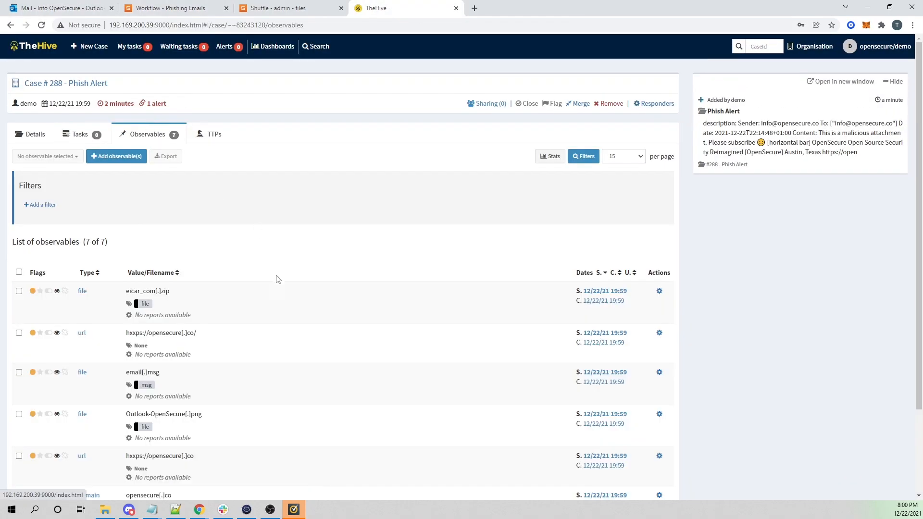
{"action": "scroll", "coordinate": [292, 266], "scroll_direction": "down", "scroll_amount": 1}
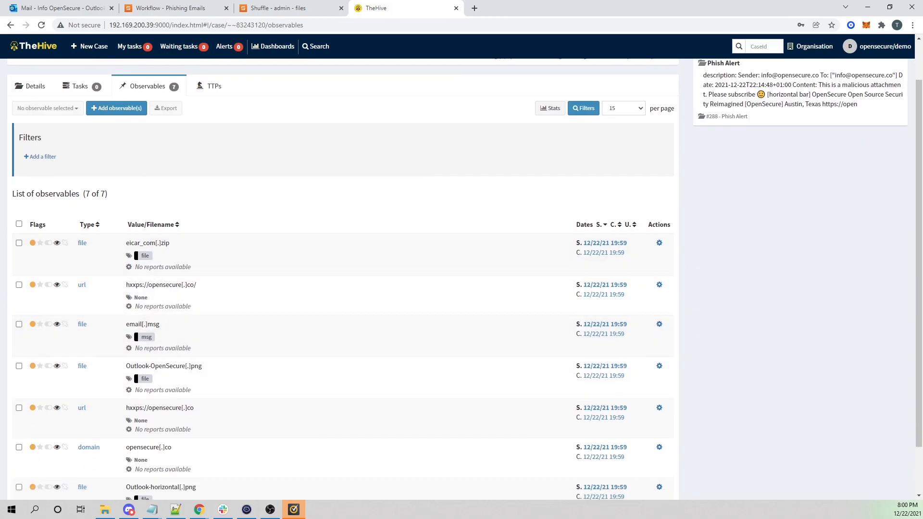
- Run the VirusTotal_GetReport_3_0 analyzer on the eicar_com.zip observable
{"action": "left_click", "coordinate": [19, 243]}
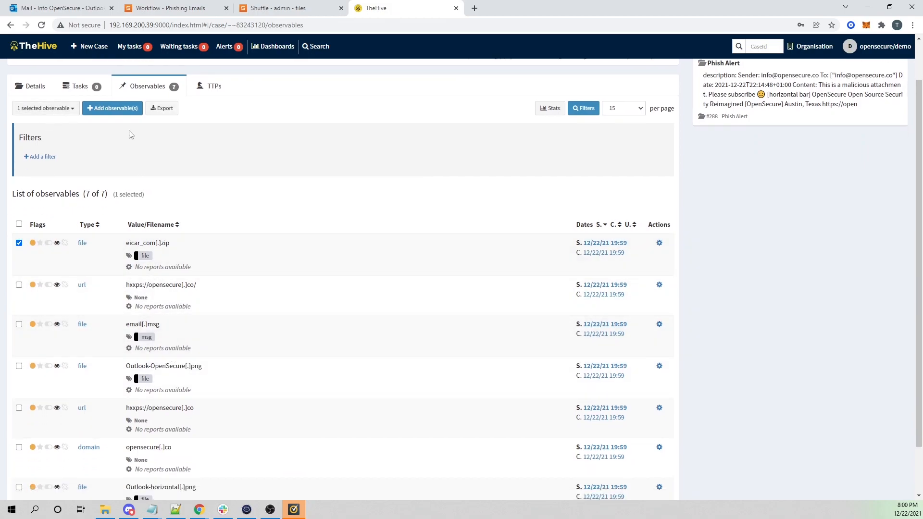
{"action": "left_click", "coordinate": [53, 109]}
{"action": "left_click", "coordinate": [53, 136]}
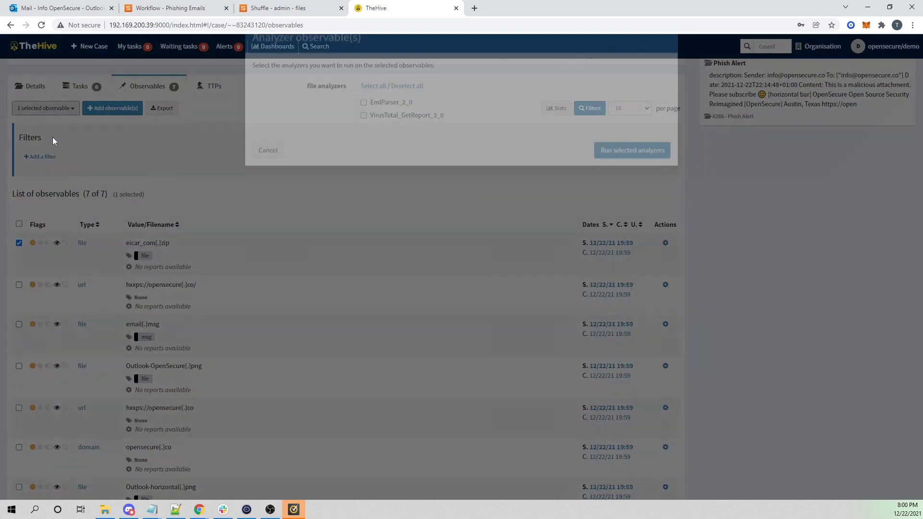
{"action": "left_click", "coordinate": [392, 143]}
{"action": "left_click", "coordinate": [632, 177]}
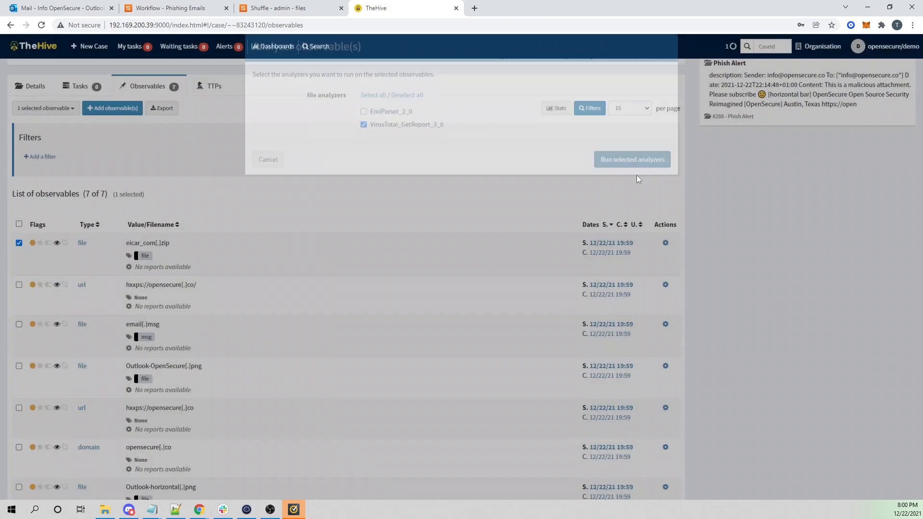
- Review the observables list for the analyzer report and open the details of the eicar_com.zip observable
{"action": "scroll", "coordinate": [372, 305], "scroll_direction": "down", "scroll_amount": 1}
{"action": "scroll", "coordinate": [372, 293], "scroll_direction": "up", "scroll_amount": 2}
{"action": "scroll", "coordinate": [379, 268], "scroll_direction": "down", "scroll_amount": 2}
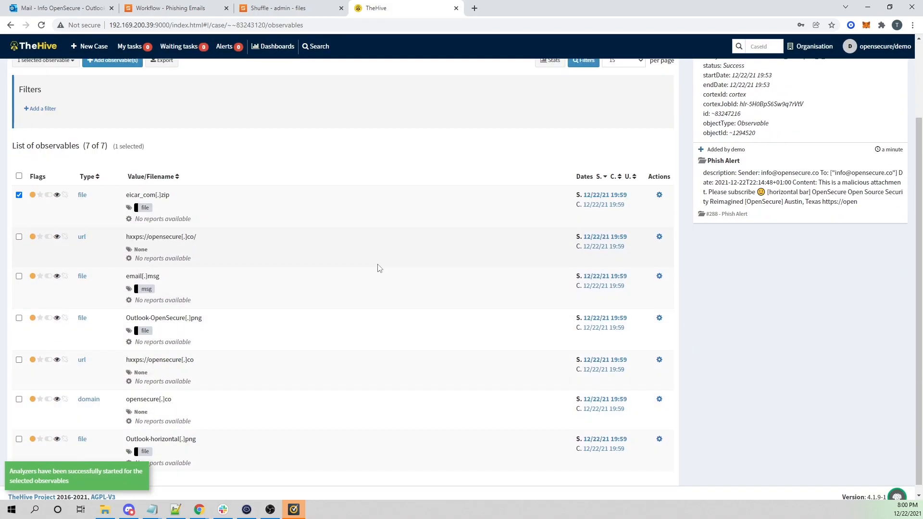
{"action": "scroll", "coordinate": [375, 268], "scroll_direction": "up", "scroll_amount": 2}
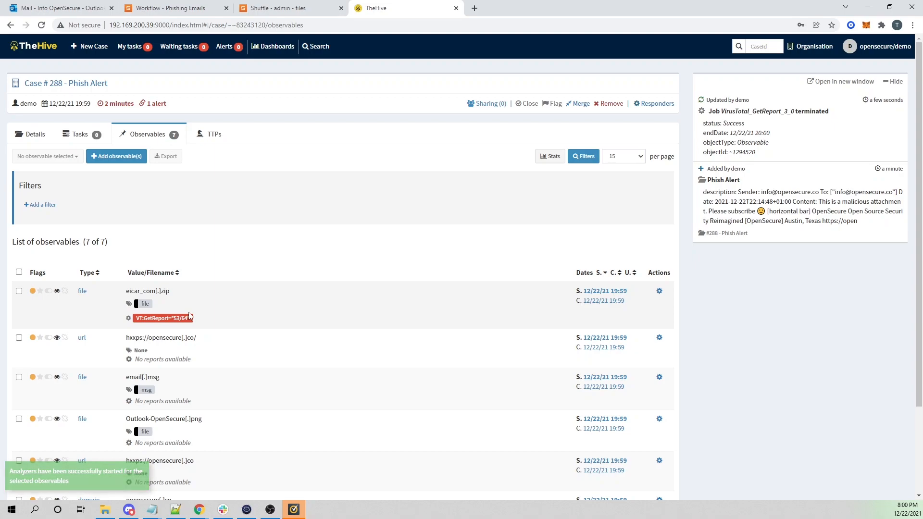
{"action": "left_click", "coordinate": [161, 294]}
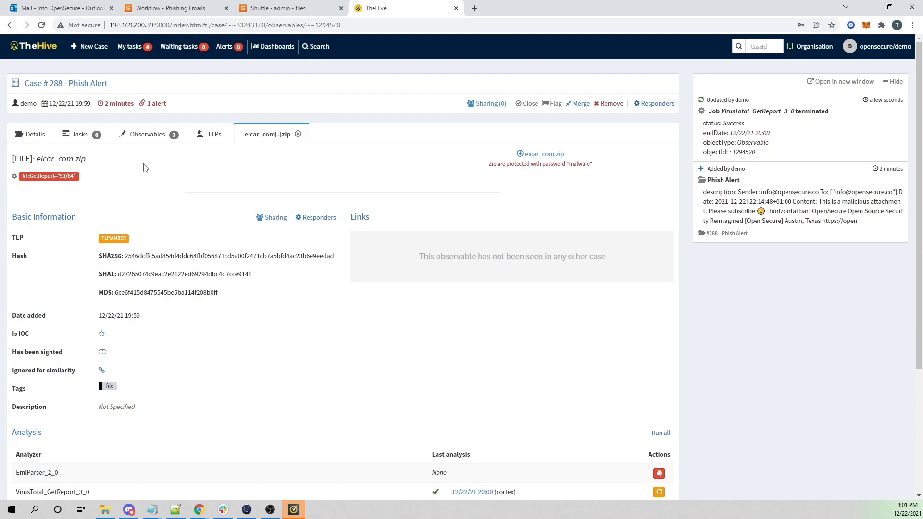
- Switch back to the Shuffle workflow, inspect the latest run's execution argument including attachment_uids, and close the execution details
{"action": "left_click", "coordinate": [199, 7]}
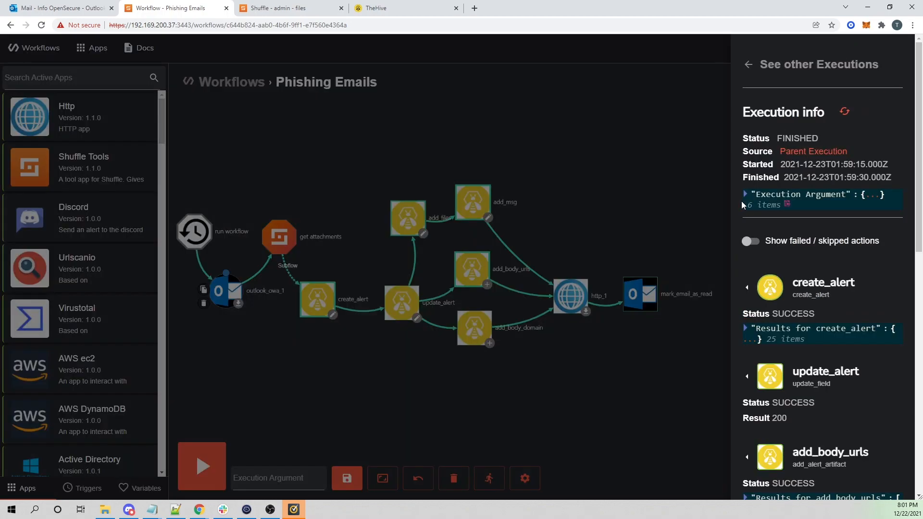
{"action": "left_click", "coordinate": [747, 196]}
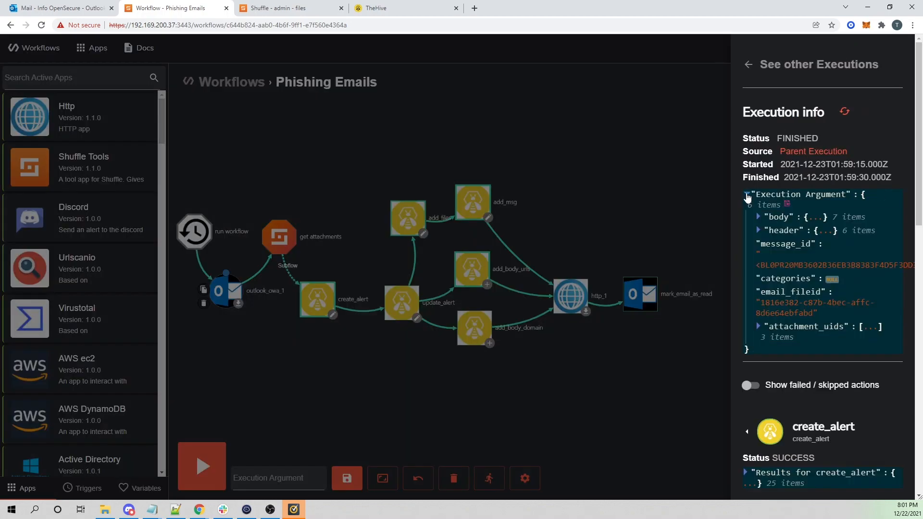
{"action": "left_click", "coordinate": [758, 329]}
{"action": "scroll", "coordinate": [793, 327], "scroll_direction": "down", "scroll_amount": 2}
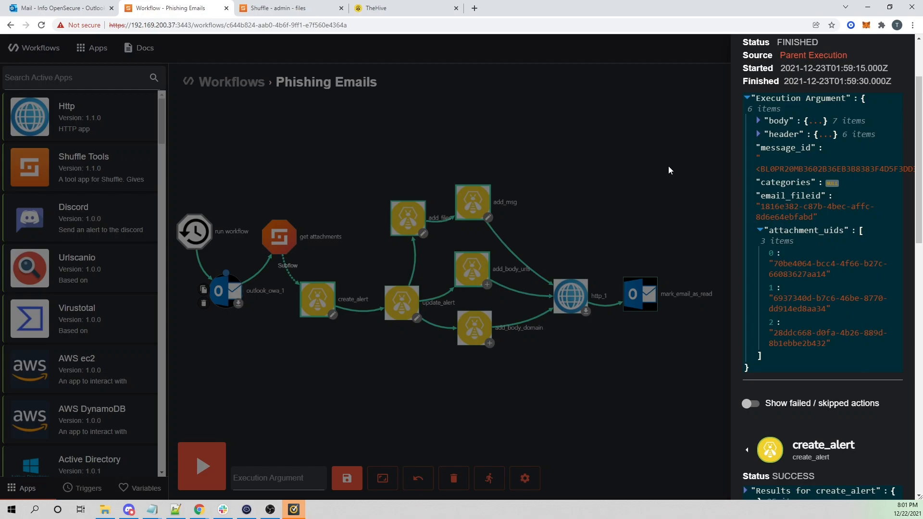
{"action": "left_click", "coordinate": [663, 167]}
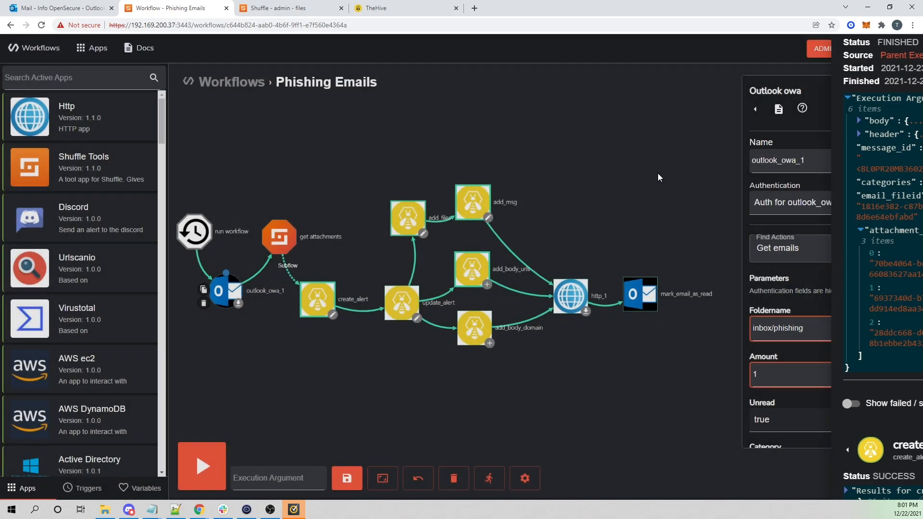